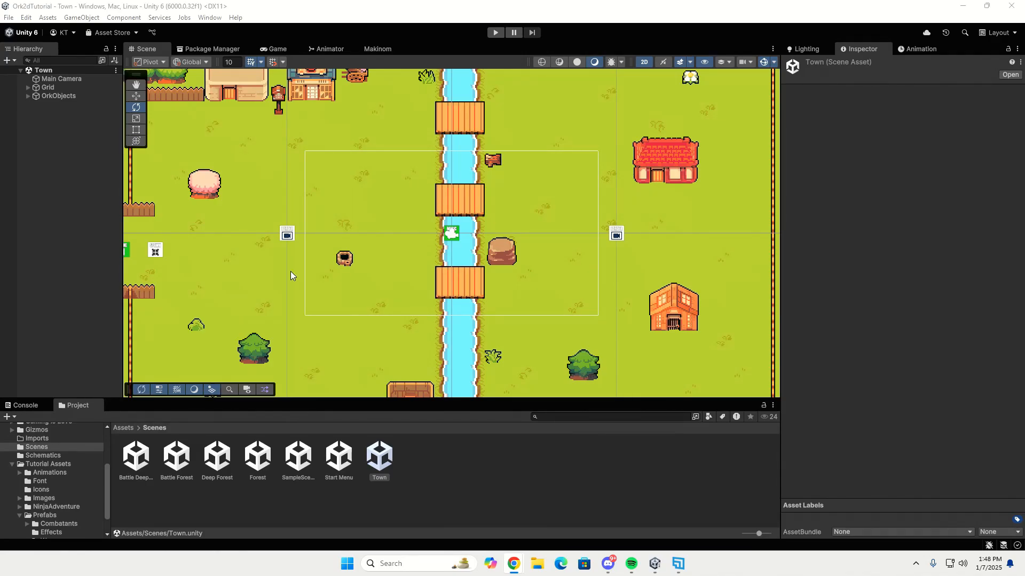
Change the Makinom UI System Type to Unity UI and save the project settings
{"action": "left_click", "coordinate": [383, 46]}
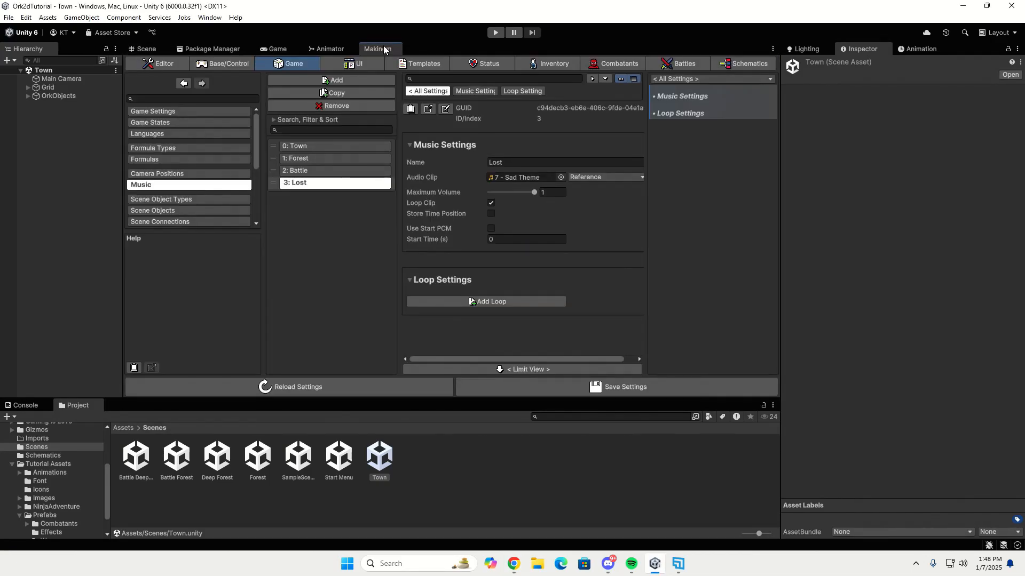
{"action": "left_click", "coordinate": [357, 65]}
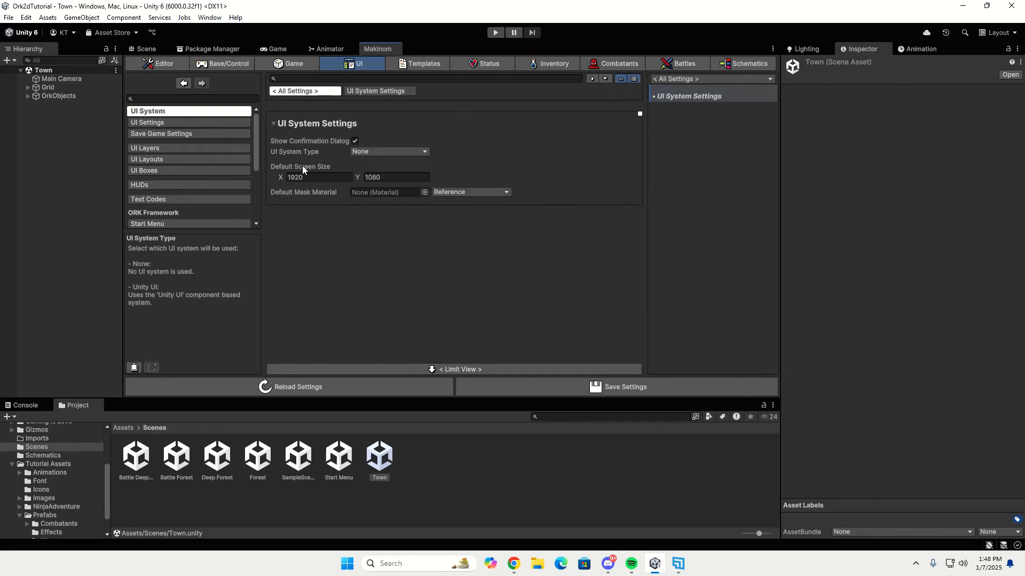
{"action": "left_click", "coordinate": [359, 152]}
{"action": "left_click", "coordinate": [385, 205]}
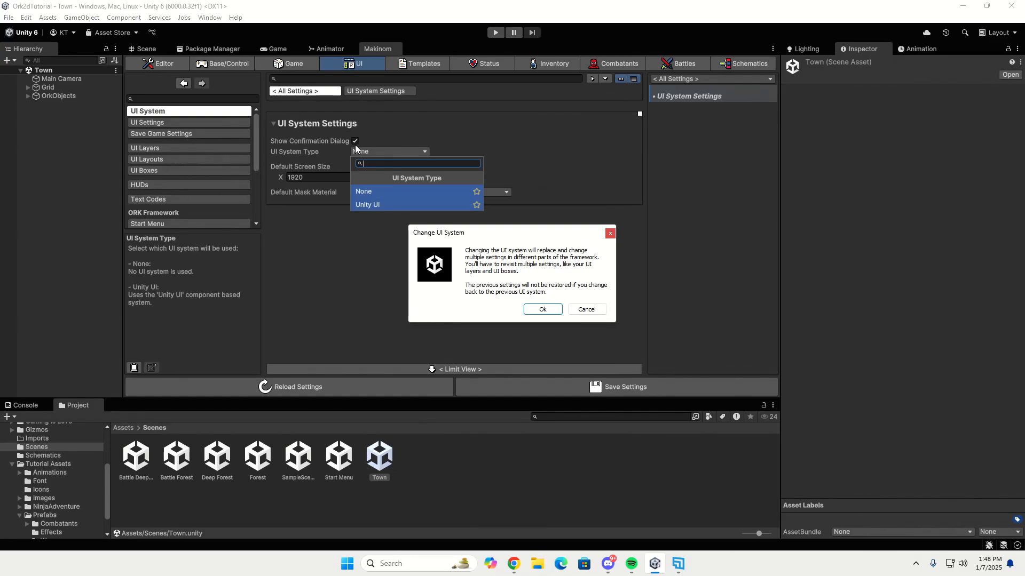
{"action": "left_click", "coordinate": [541, 312]}
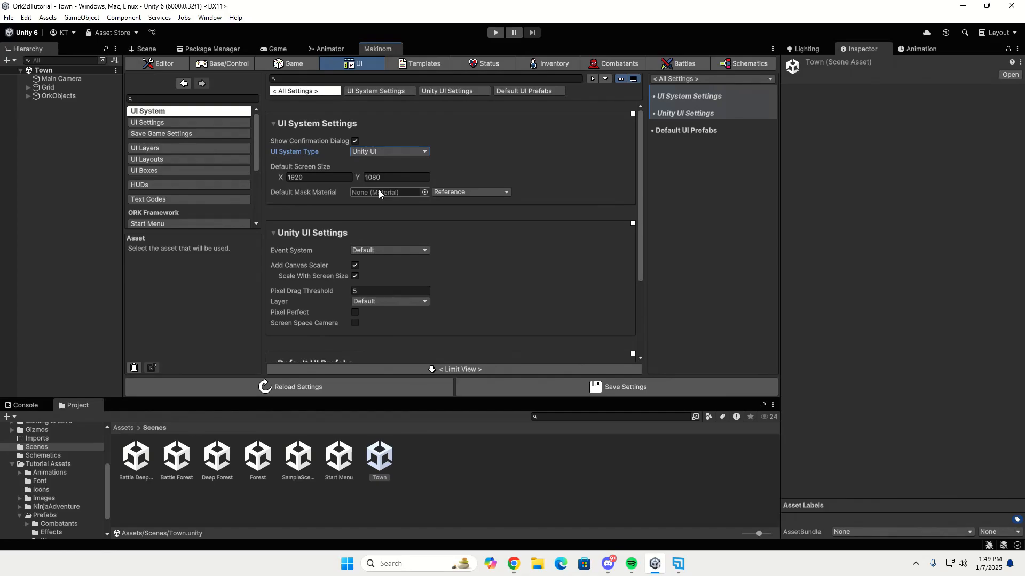
{"action": "left_click", "coordinate": [551, 389]}
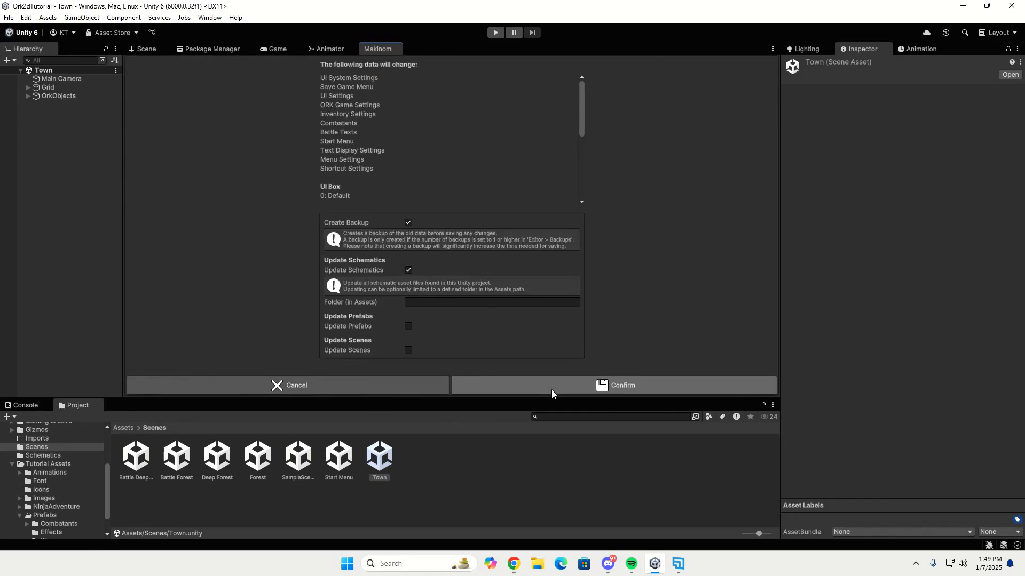
{"action": "left_click", "coordinate": [552, 390]}
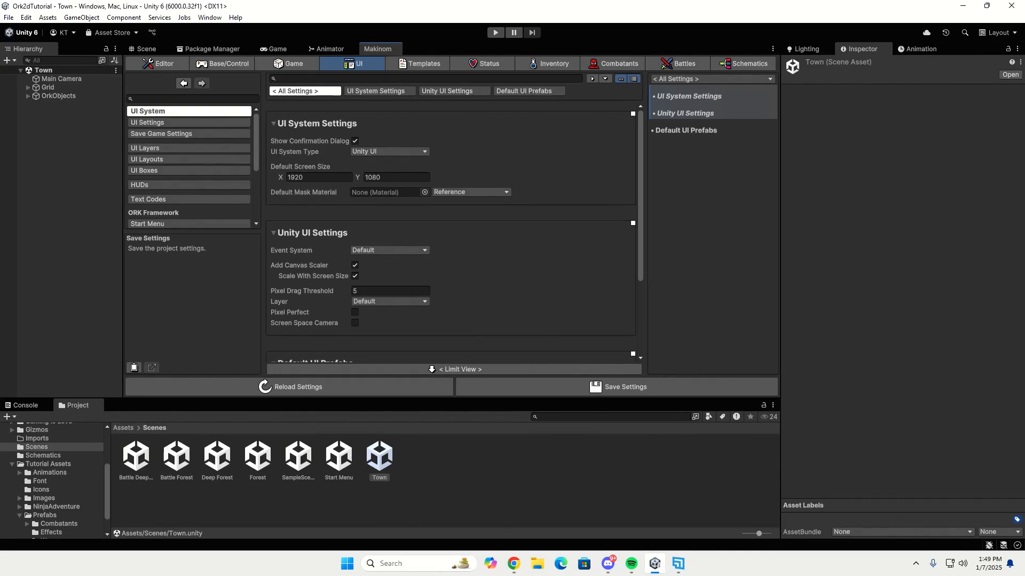
Import the TMP Essential Resources package into the project
{"action": "left_click", "coordinate": [210, 17]}
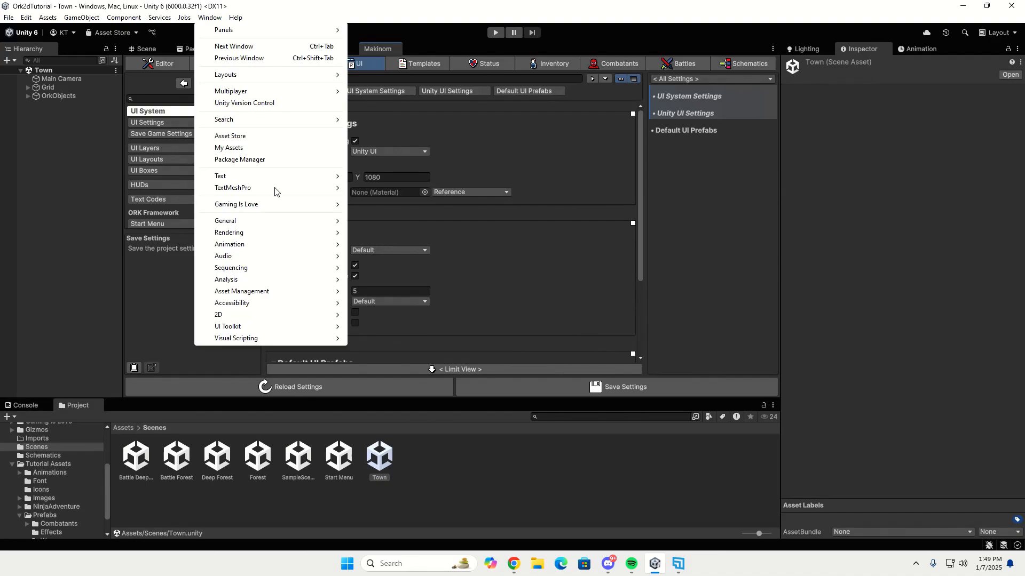
{"action": "mouse_move", "coordinate": [277, 191]}
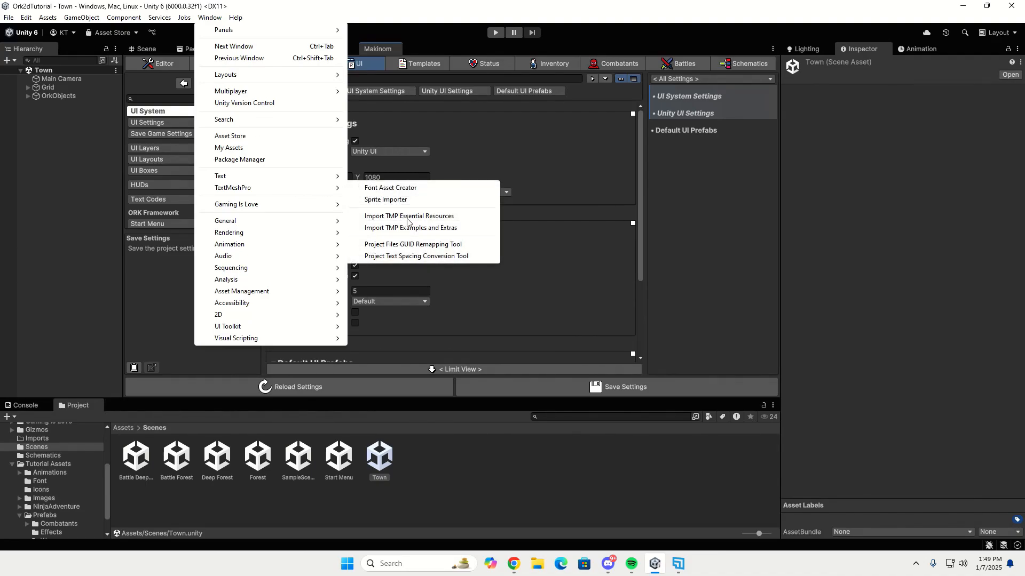
{"action": "left_click", "coordinate": [444, 219]}
{"action": "left_click", "coordinate": [950, 356]}
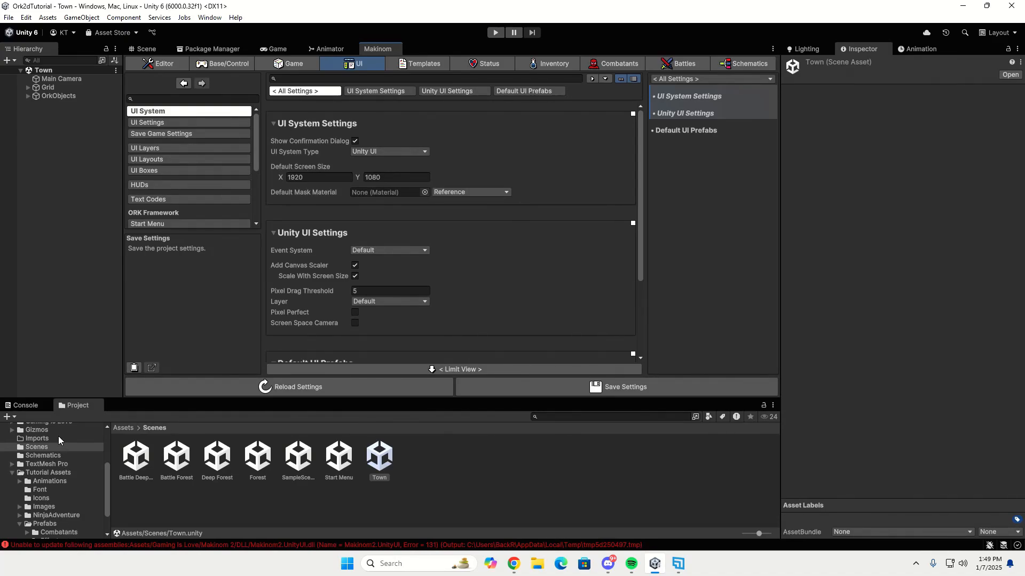
Read the details of the assembly update error in the console and clear the log
{"action": "left_click", "coordinate": [35, 406]}
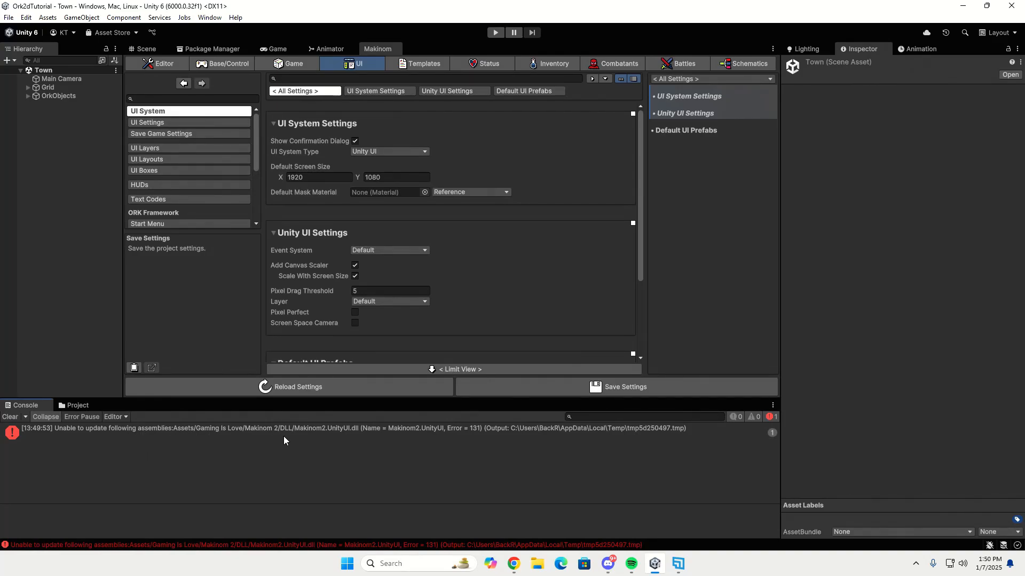
{"action": "left_click", "coordinate": [530, 430]}
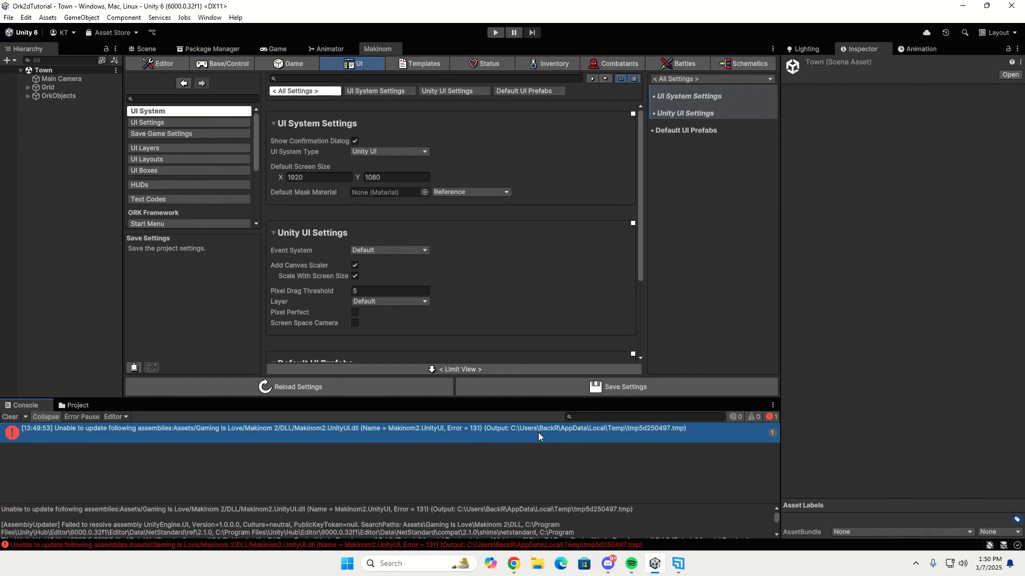
{"action": "left_click", "coordinate": [11, 417]}
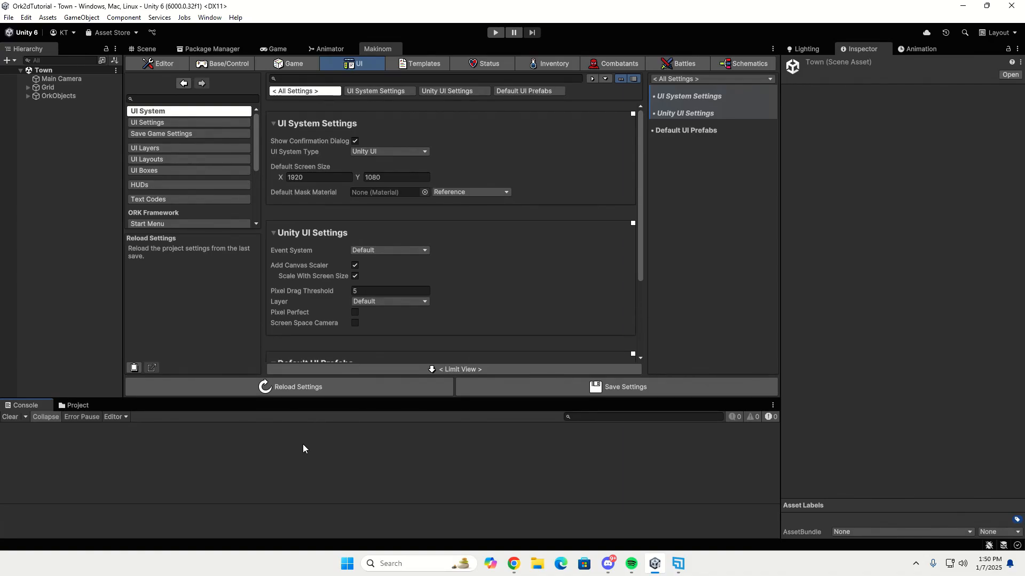
Examine the import settings of the FFFFORWA font in the Font folder of Tutorial Assets
{"action": "left_click", "coordinate": [79, 406]}
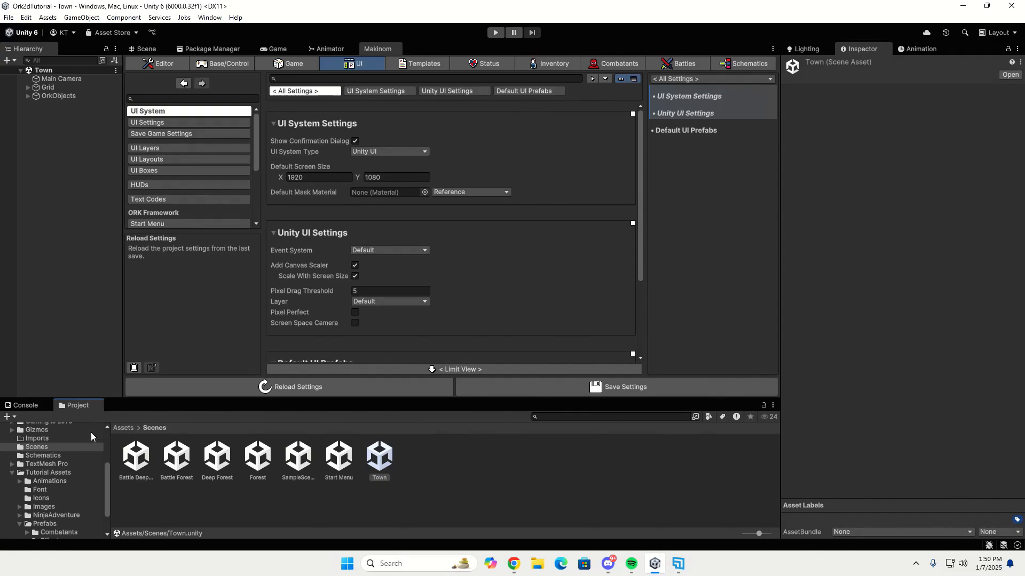
{"action": "left_click", "coordinate": [65, 473]}
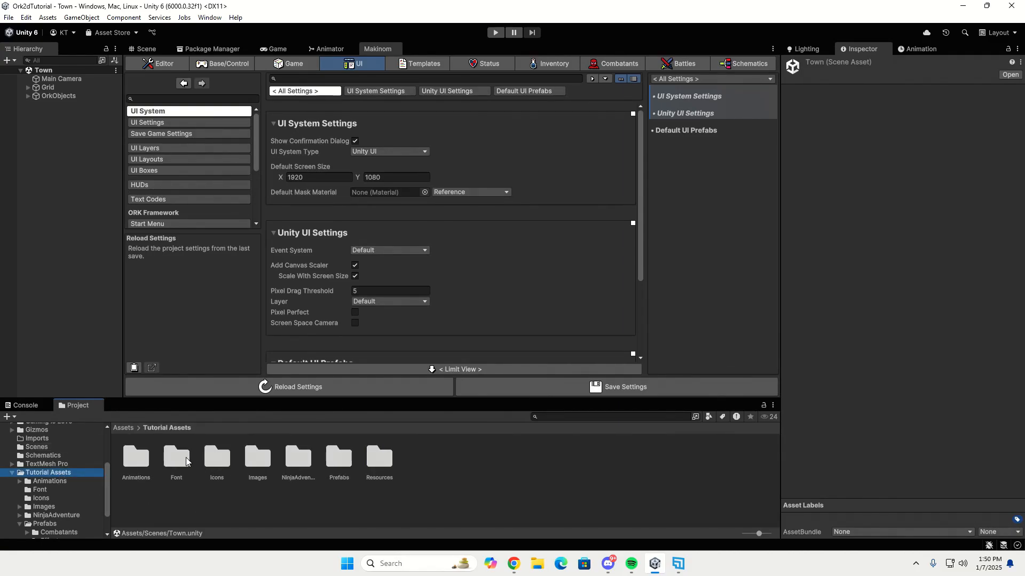
{"action": "double_click", "coordinate": [176, 459]}
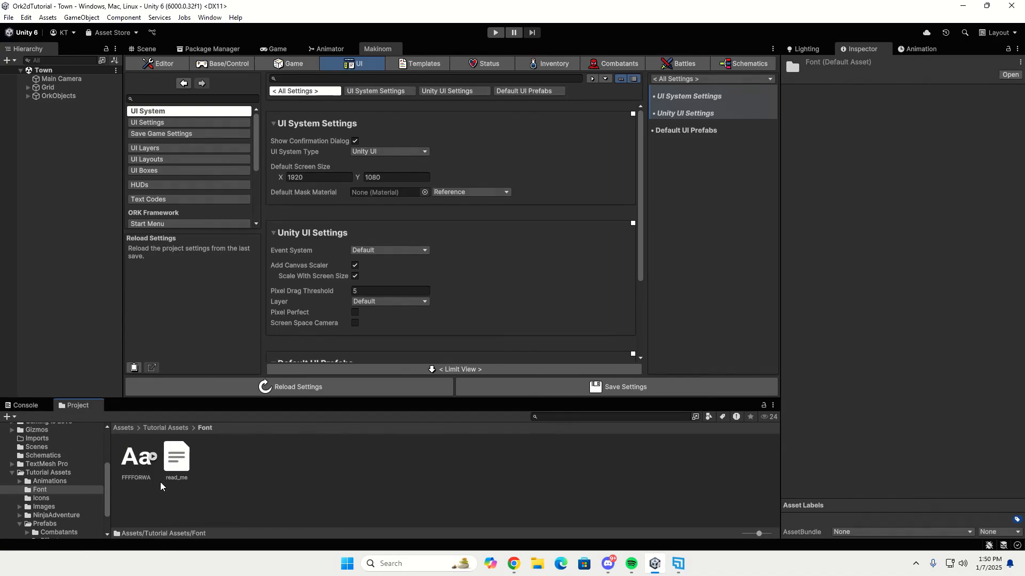
{"action": "left_click", "coordinate": [116, 471]}
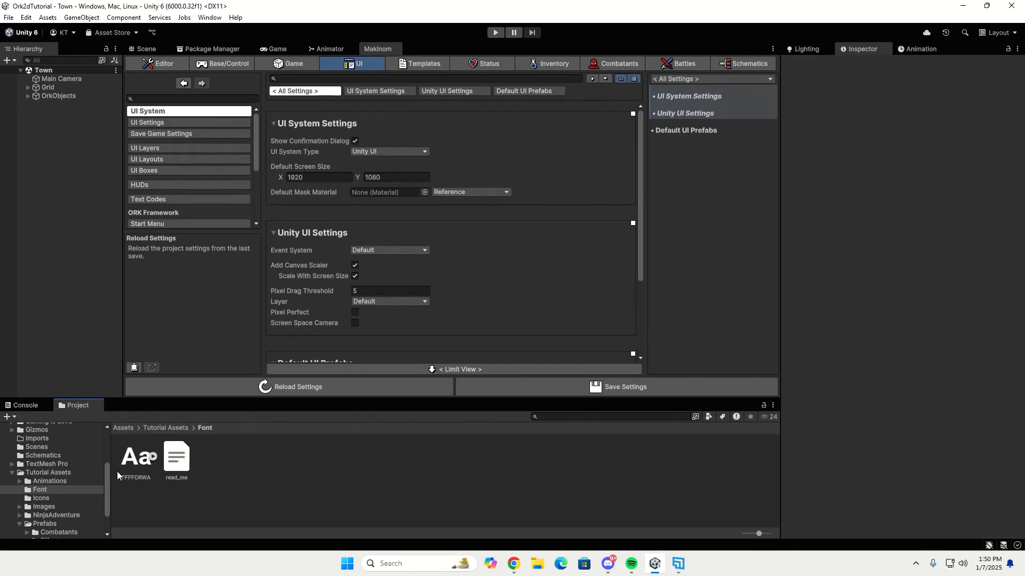
{"action": "left_click", "coordinate": [136, 459]}
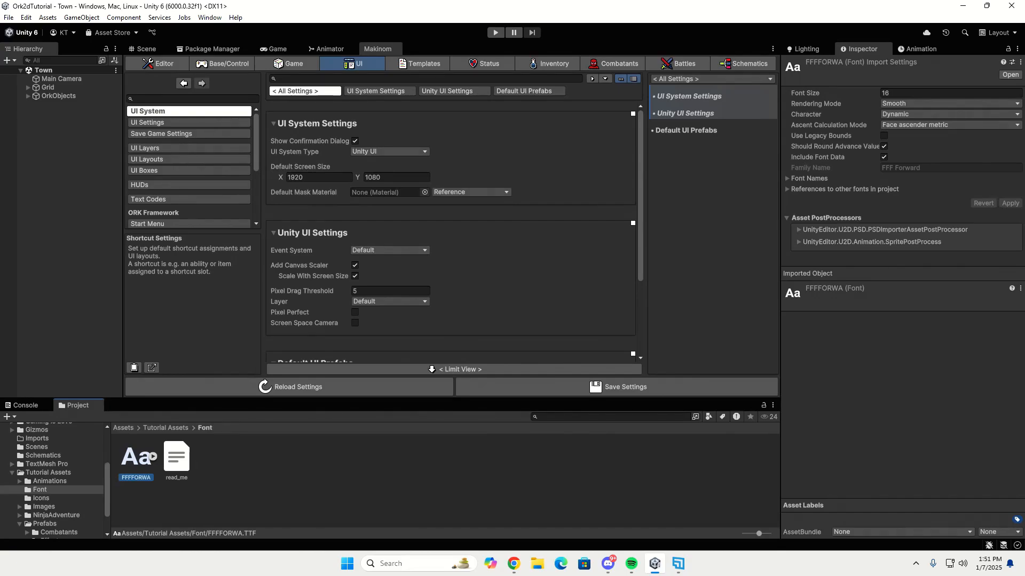
Set the Default Font Asset to FFFFORWA SDF in the TMP Settings asset under TextMesh Pro/Resources
{"action": "scroll", "coordinate": [85, 485], "scroll_direction": "up", "scroll_amount": 5}
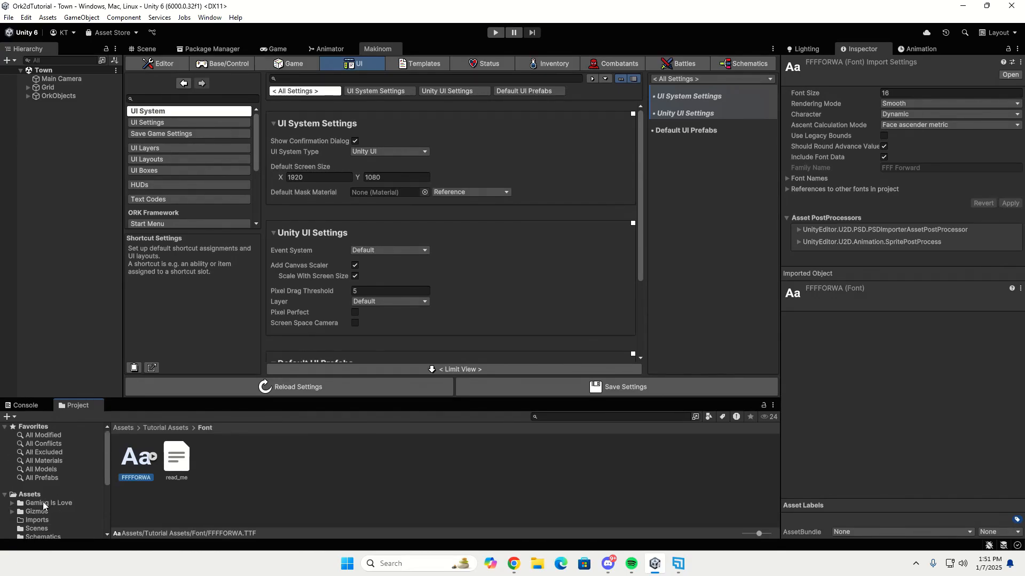
{"action": "left_click", "coordinate": [32, 495]}
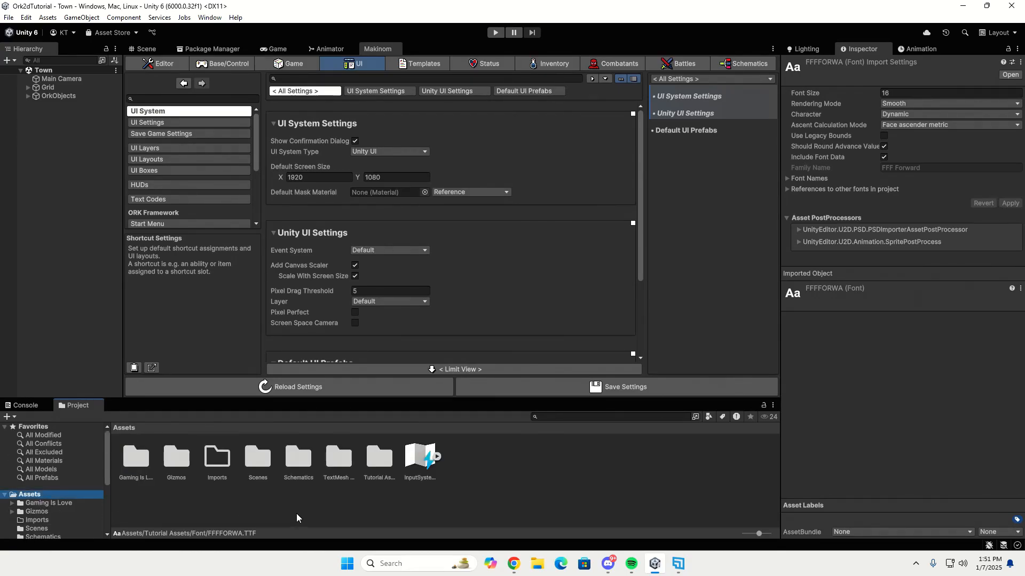
{"action": "double_click", "coordinate": [346, 468]}
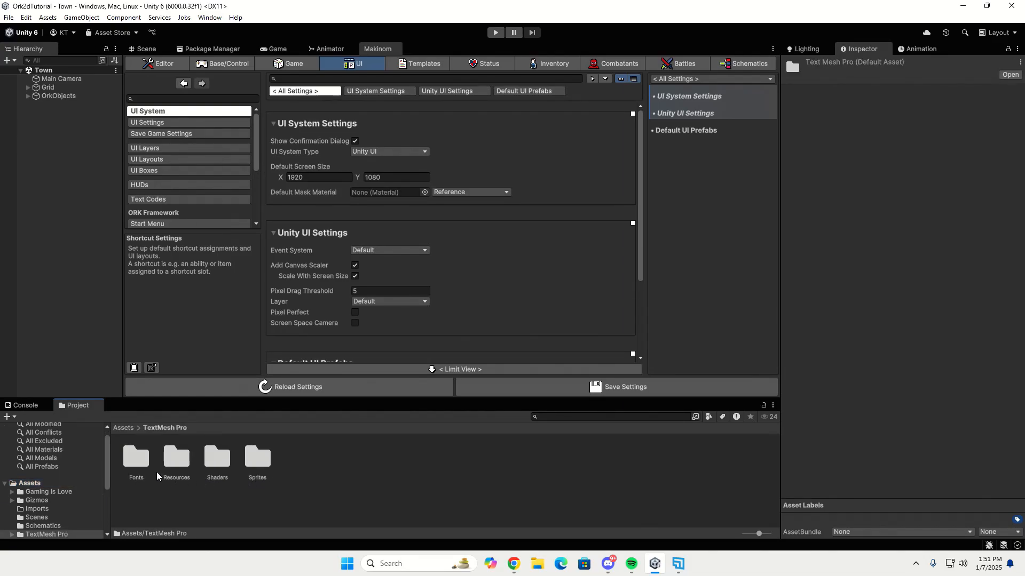
{"action": "double_click", "coordinate": [176, 459]}
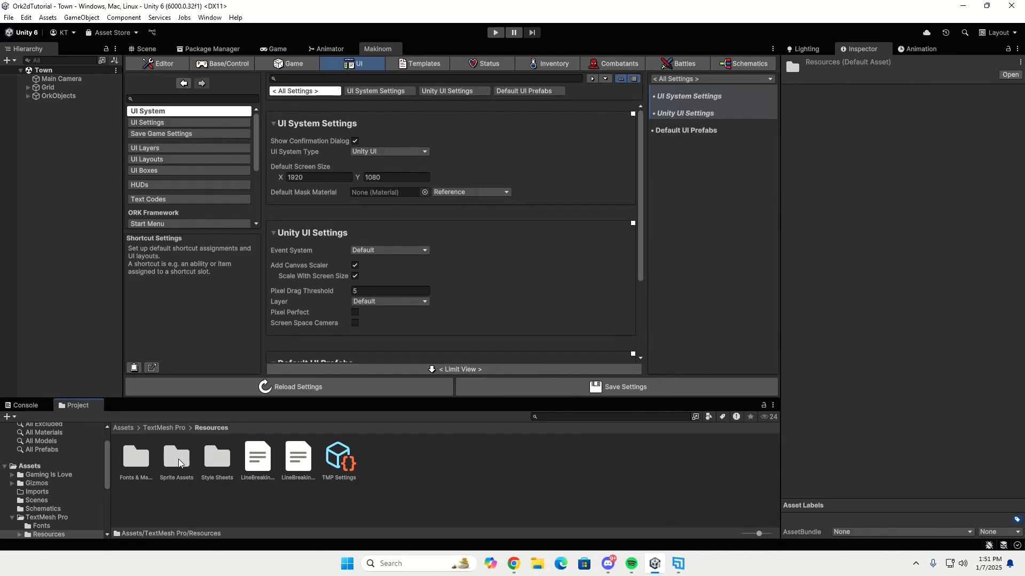
{"action": "left_click", "coordinate": [343, 463]}
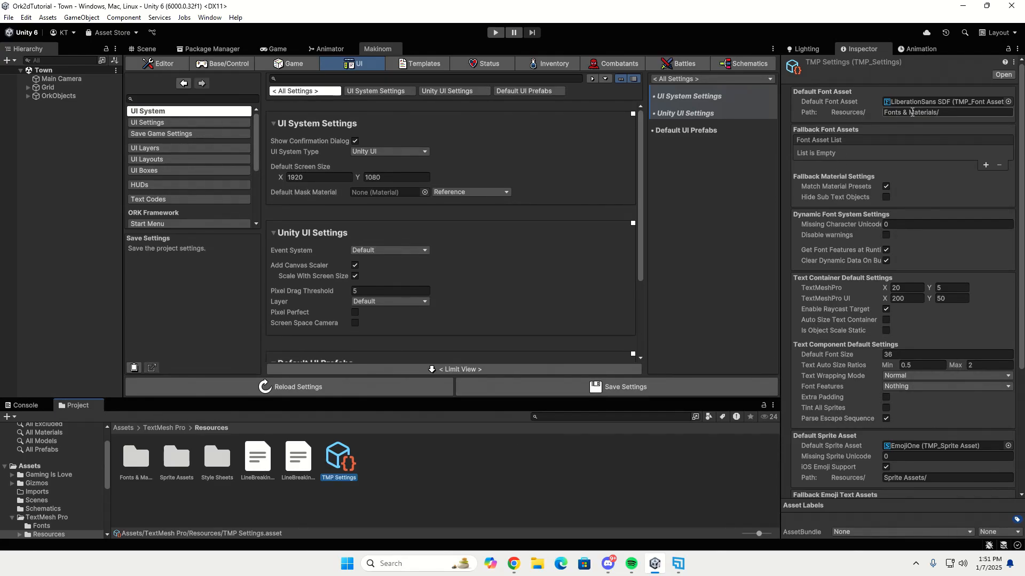
{"action": "left_click", "coordinate": [1008, 102]}
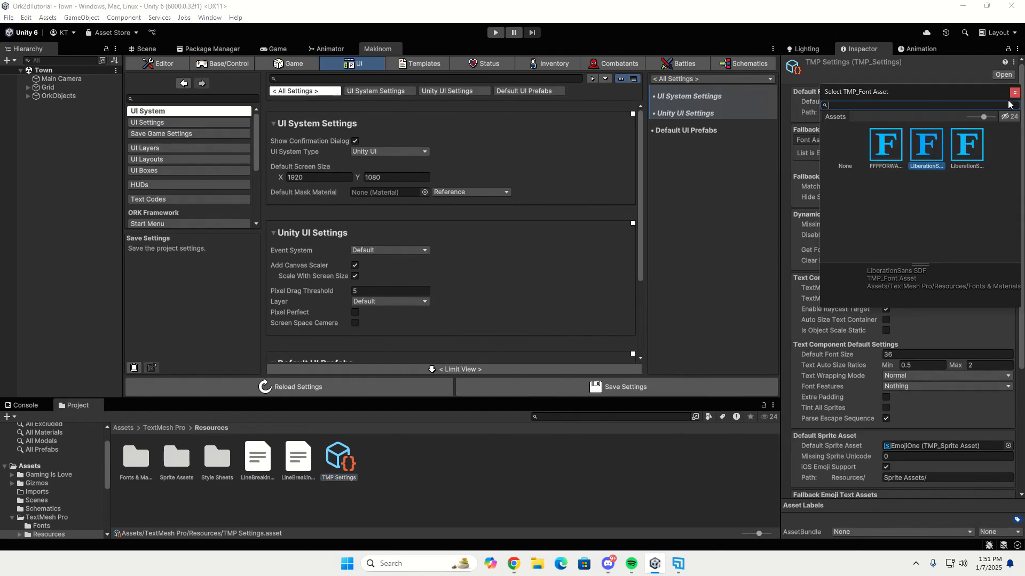
{"action": "left_click", "coordinate": [896, 161]}
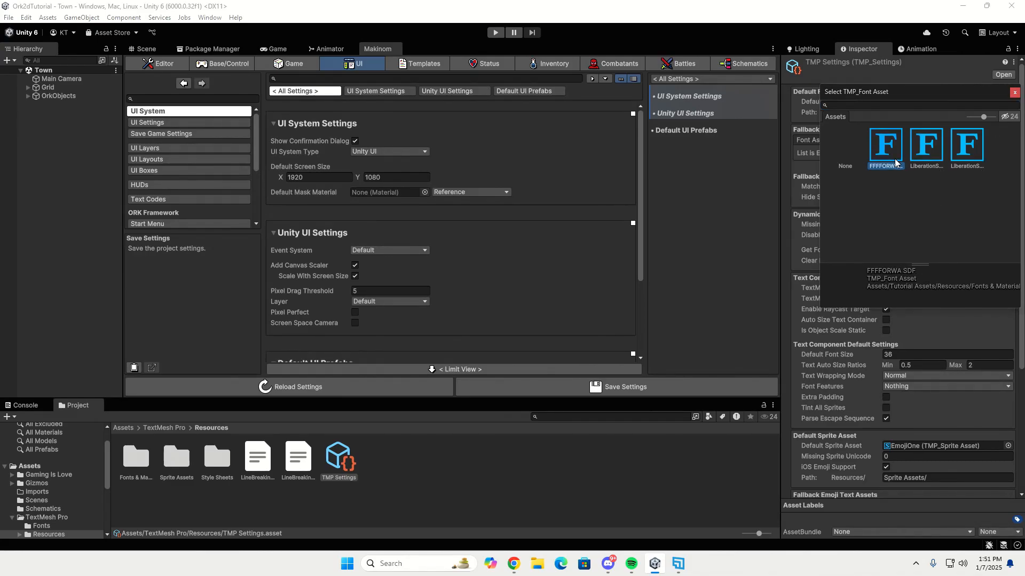
{"action": "double_click", "coordinate": [895, 160]}
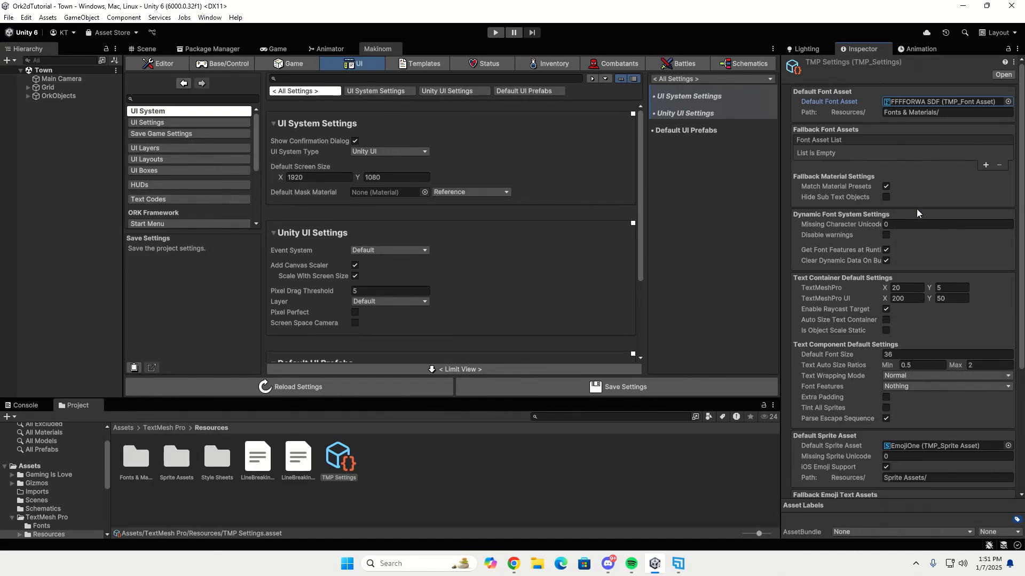
Set the Default Sprite Asset in TMP Settings to the icons sprite asset
{"action": "mouse_move", "coordinate": [871, 457]}
{"action": "left_click", "coordinate": [1008, 446]}
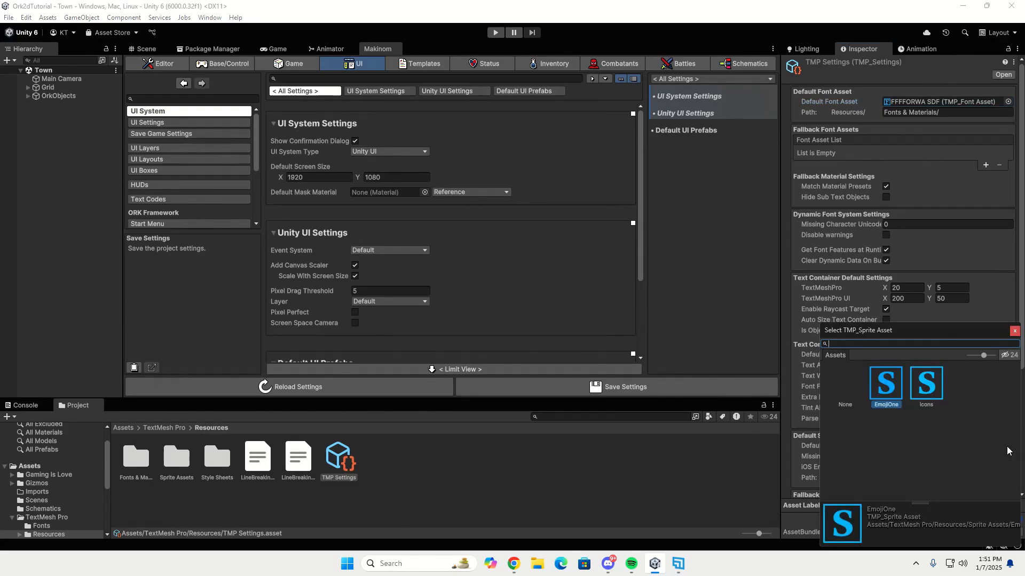
{"action": "double_click", "coordinate": [921, 380]}
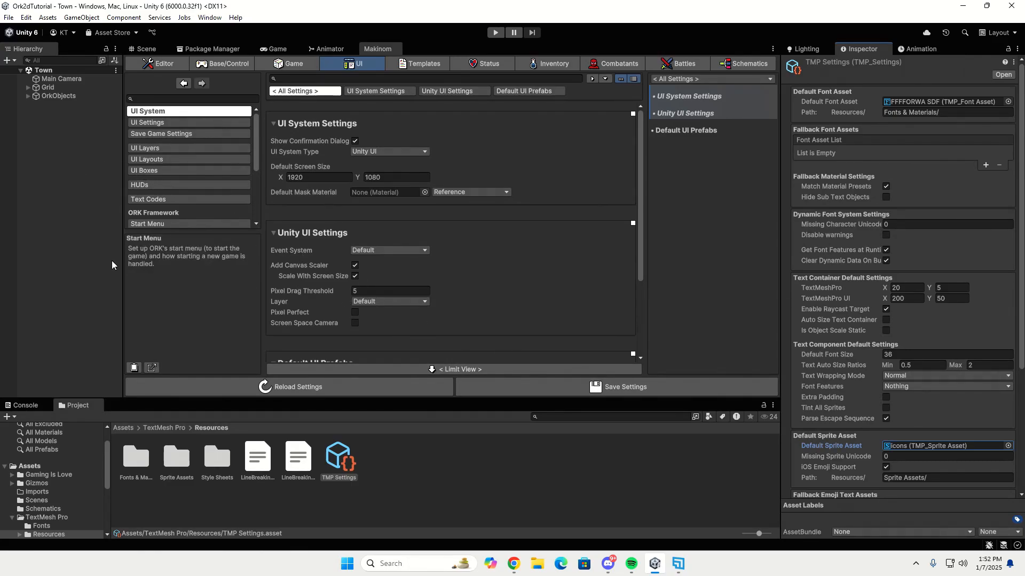
Delete SampleScene from the project's Scenes folder
{"action": "left_click", "coordinate": [55, 500]}
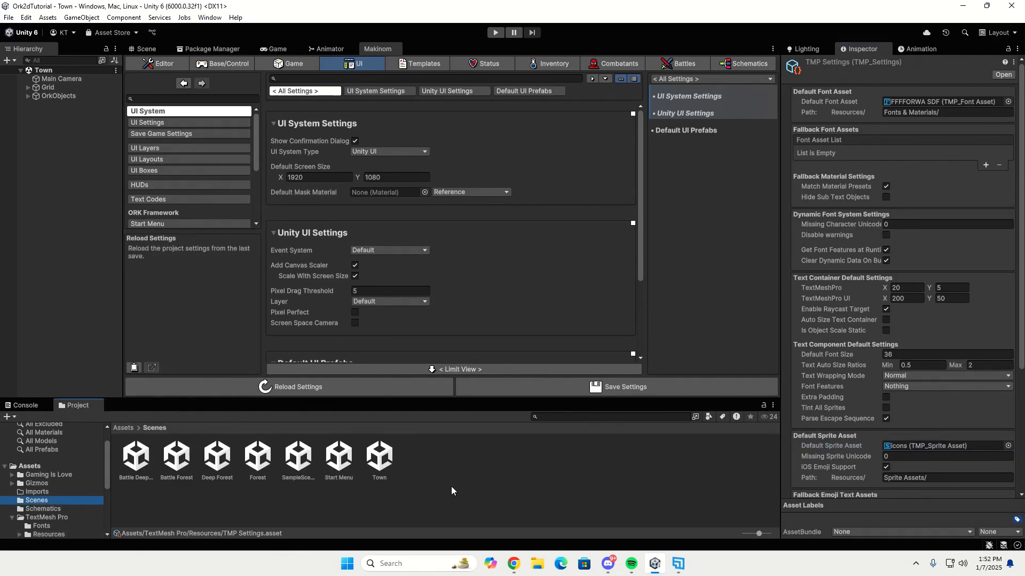
{"action": "left_click", "coordinate": [296, 463]}
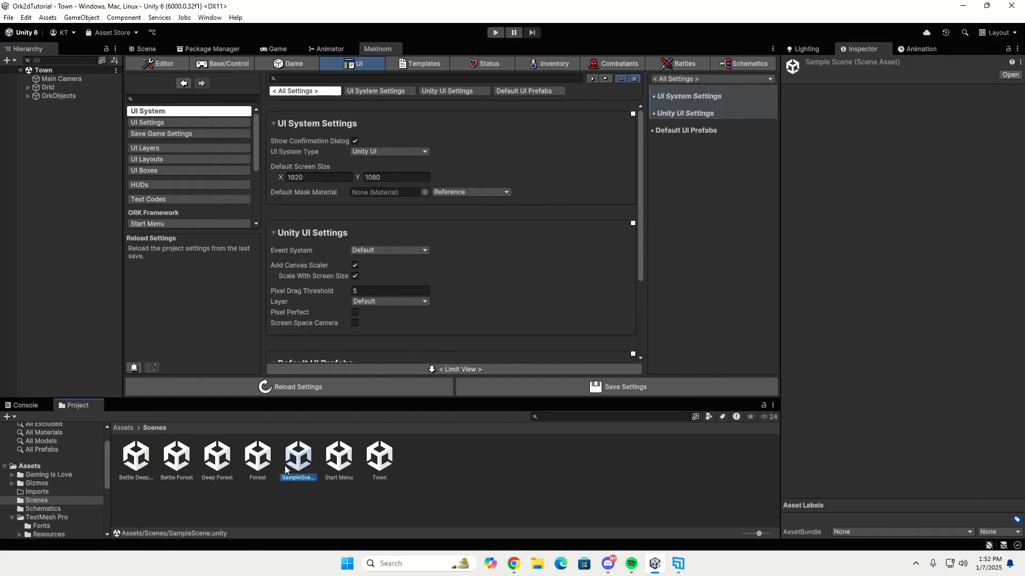
{"action": "key", "text": "Delete"}
{"action": "key", "text": "Return"}
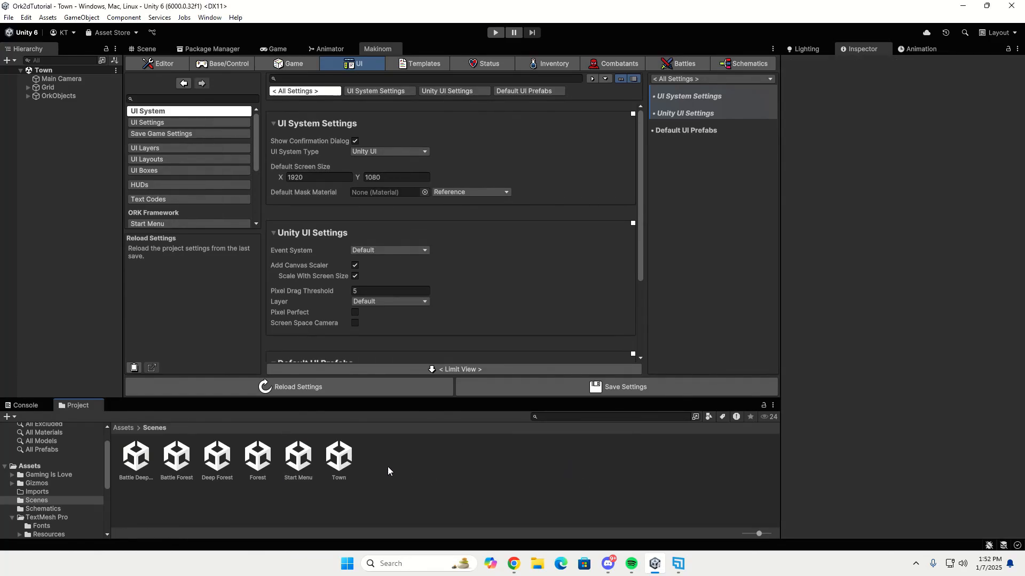
Create a new scene named UIEnvironment in the Scenes folder and open it
{"action": "right_click", "coordinate": [388, 467]}
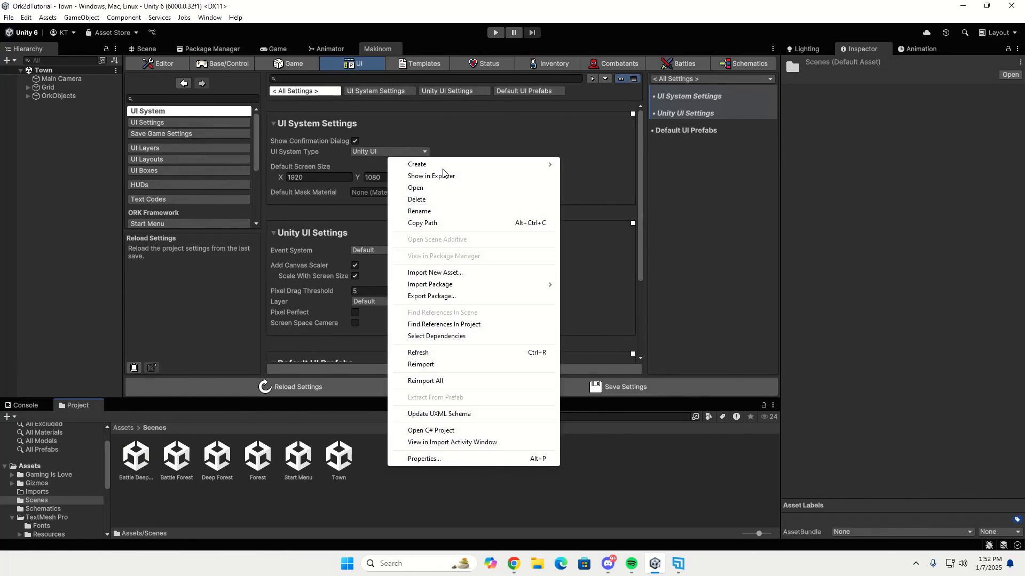
{"action": "mouse_move", "coordinate": [443, 167]}
{"action": "mouse_move", "coordinate": [608, 264]}
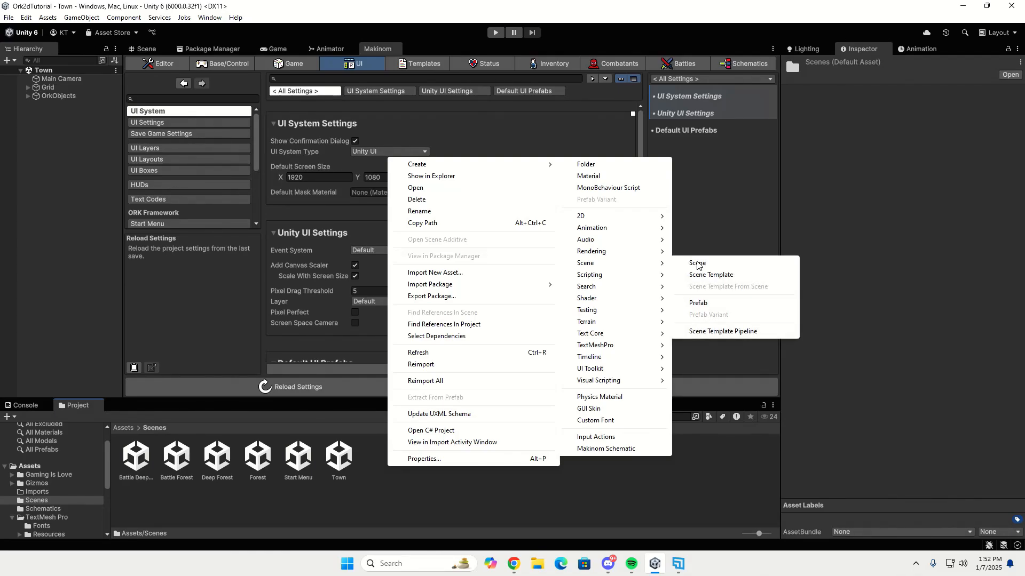
{"action": "left_click", "coordinate": [698, 264]}
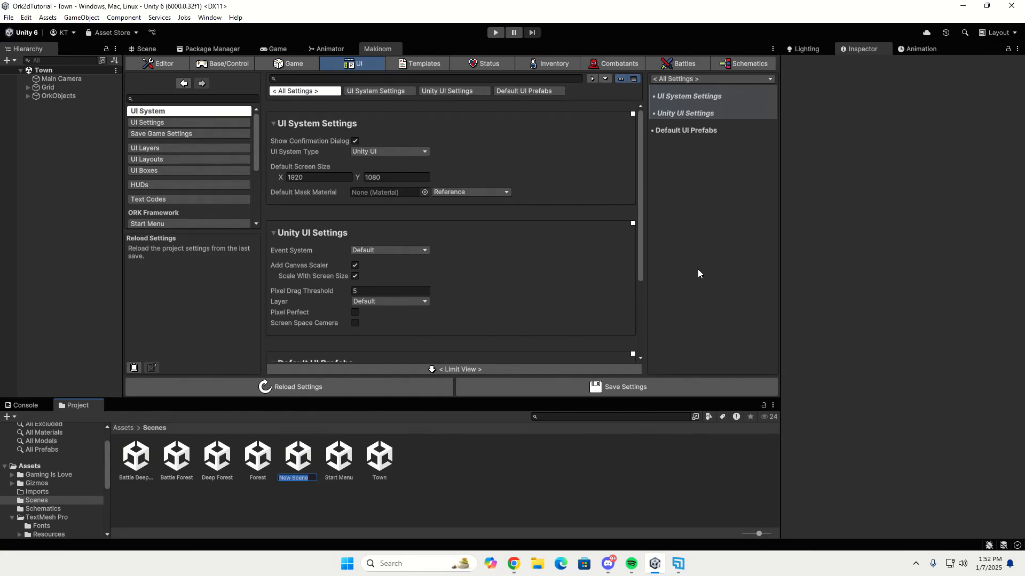
{"action": "type", "text": "UIEnvironment"}
{"action": "key", "text": "Return"}
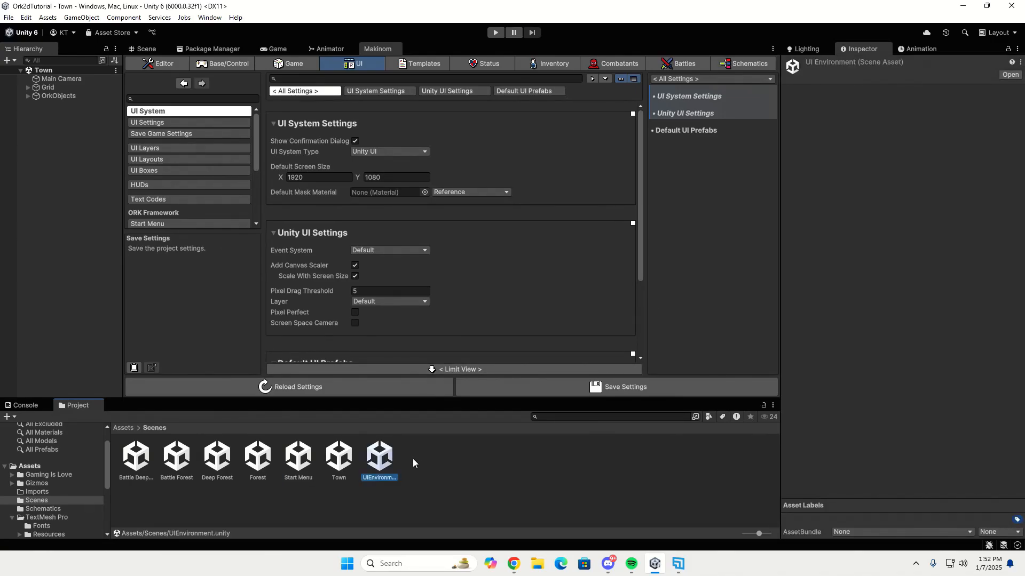
{"action": "double_click", "coordinate": [391, 462]}
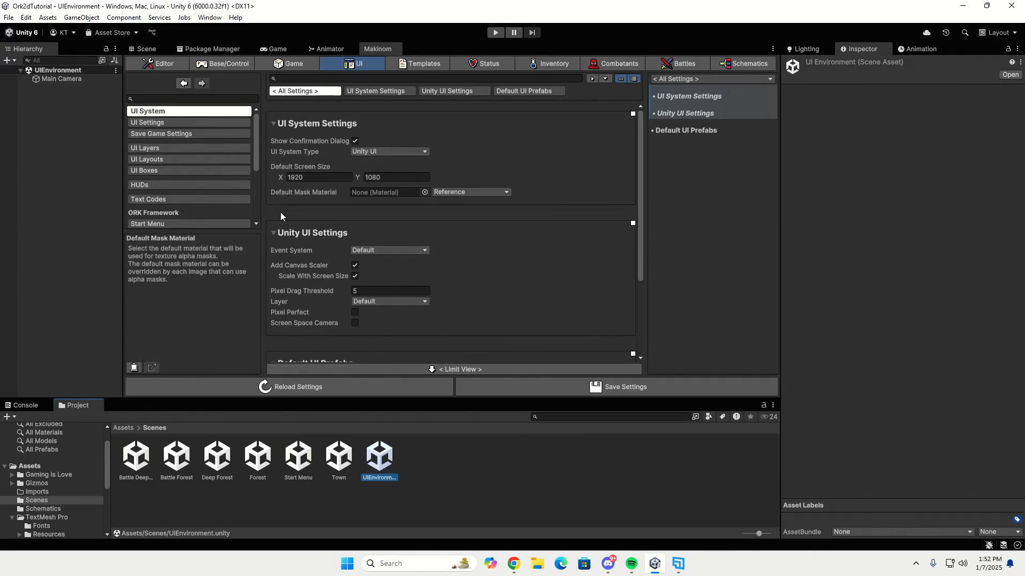
Save the Makinom editor settings and dismiss the save information dialog
{"action": "left_click", "coordinate": [562, 387]}
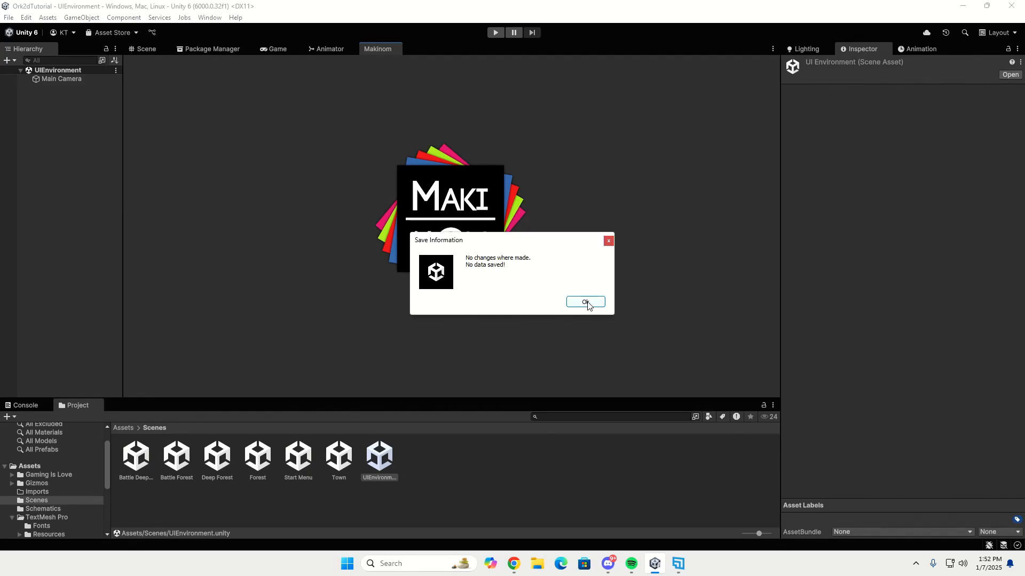
{"action": "left_click", "coordinate": [586, 302]}
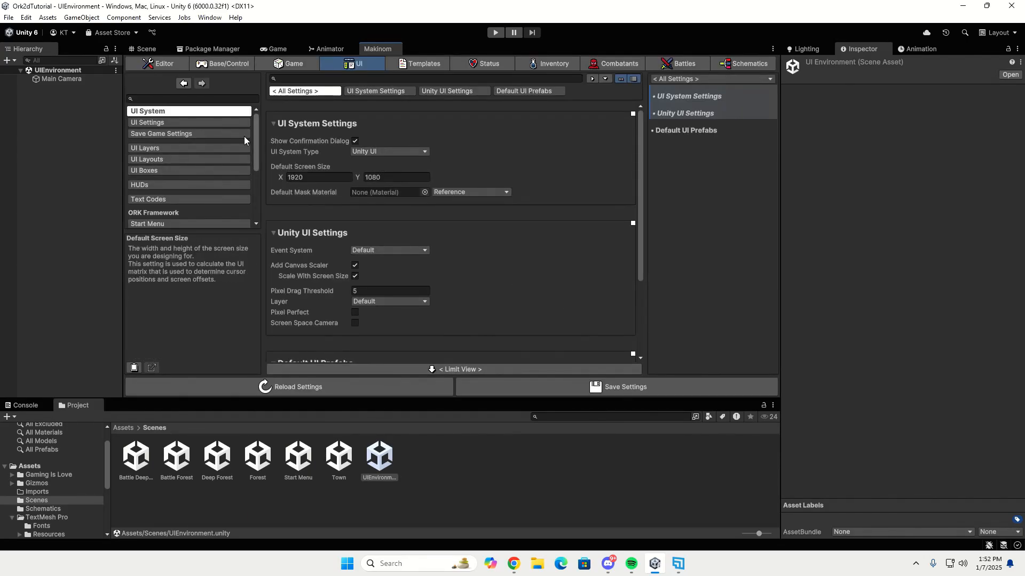
Add a Makinom UI Canvas to the UIEnvironment scene and save the scene
{"action": "left_click", "coordinate": [144, 48]}
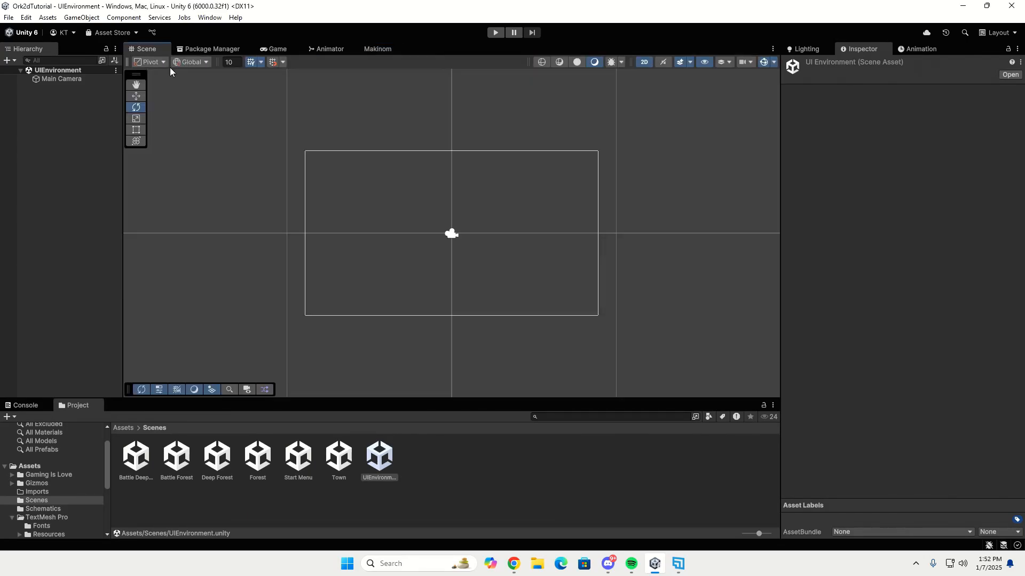
{"action": "right_click", "coordinate": [24, 168]}
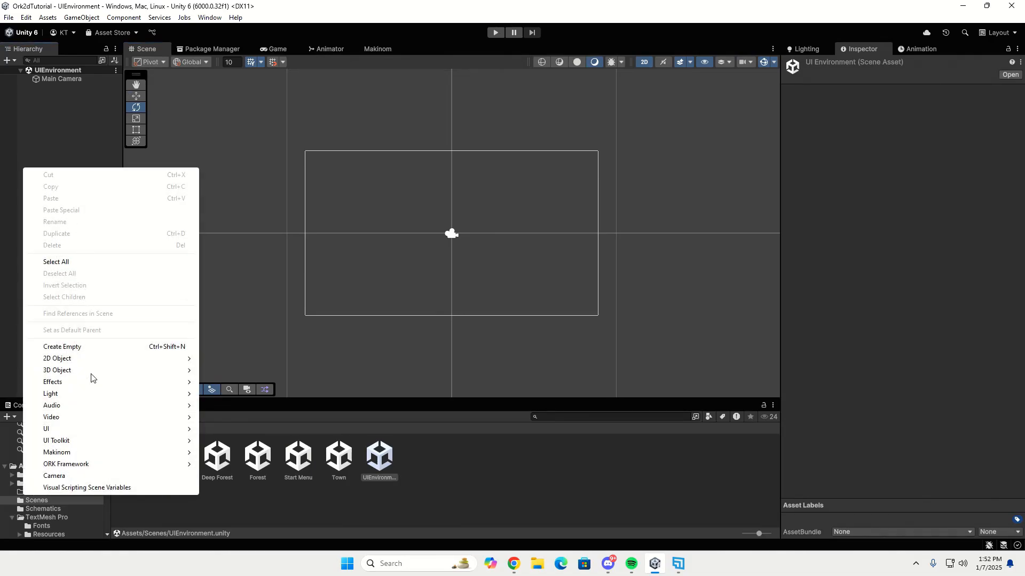
{"action": "mouse_move", "coordinate": [109, 454]}
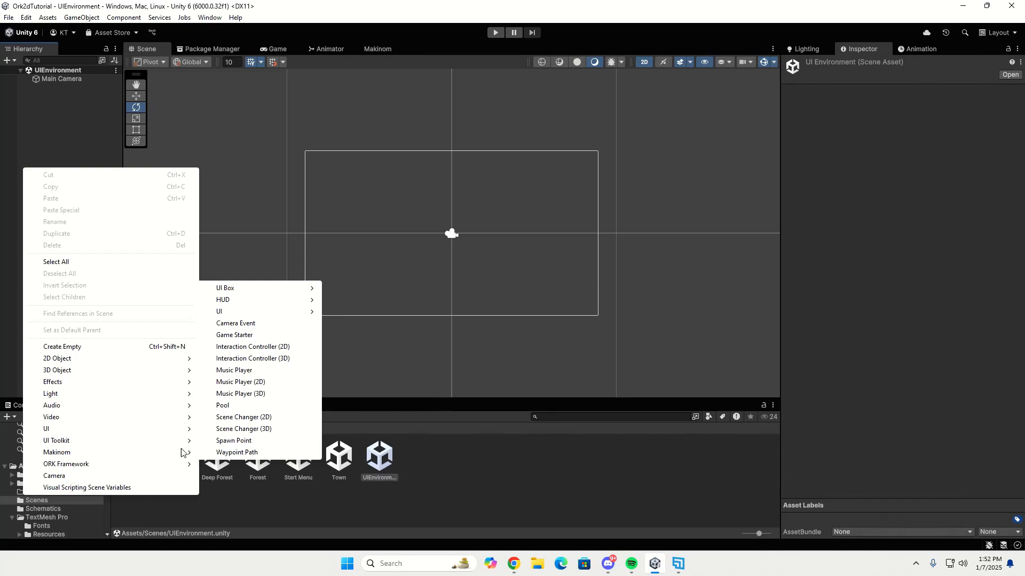
{"action": "mouse_move", "coordinate": [254, 314]}
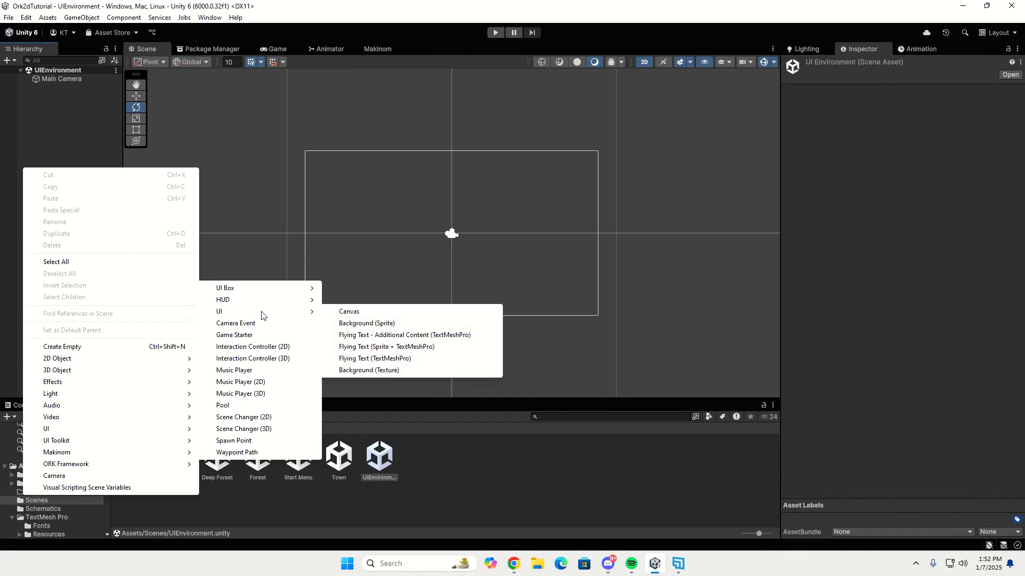
{"action": "left_click", "coordinate": [343, 314]}
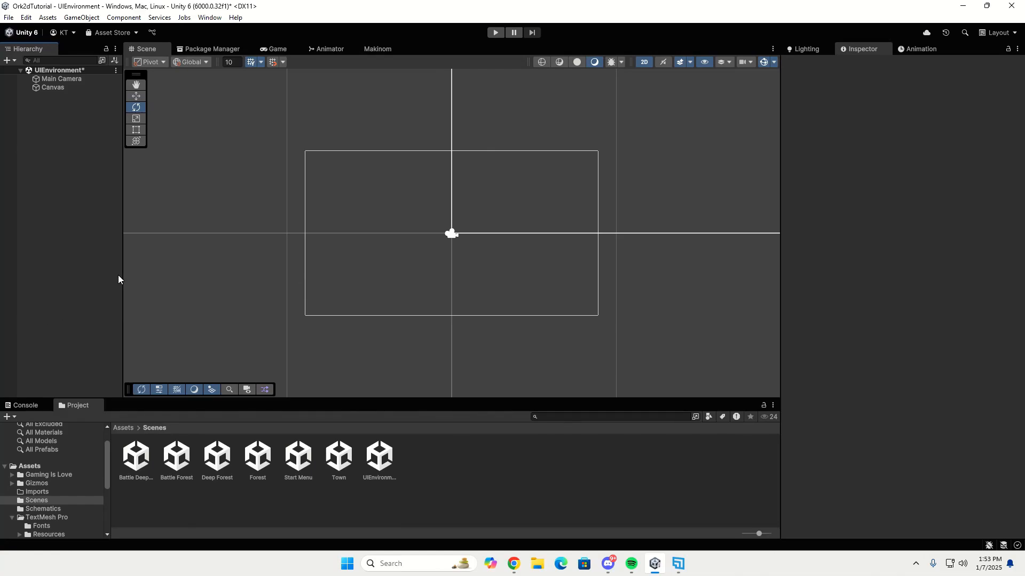
{"action": "key", "text": "ctrl+s"}
Assign the UIEnvironment scene as the UI Environment for Prefab Mode in the project's Editor settings
{"action": "left_click", "coordinate": [28, 18]}
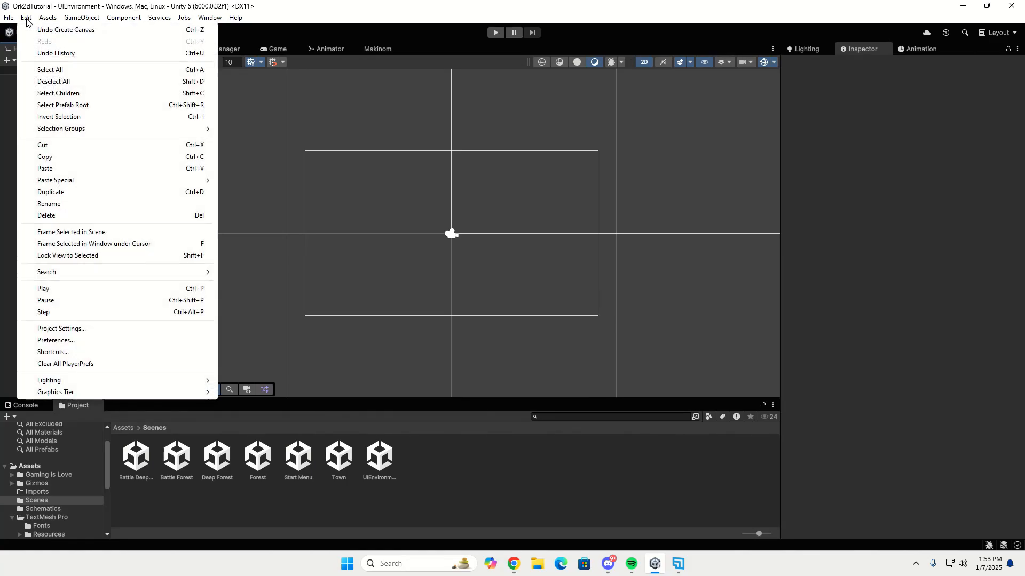
{"action": "left_click", "coordinate": [49, 329]}
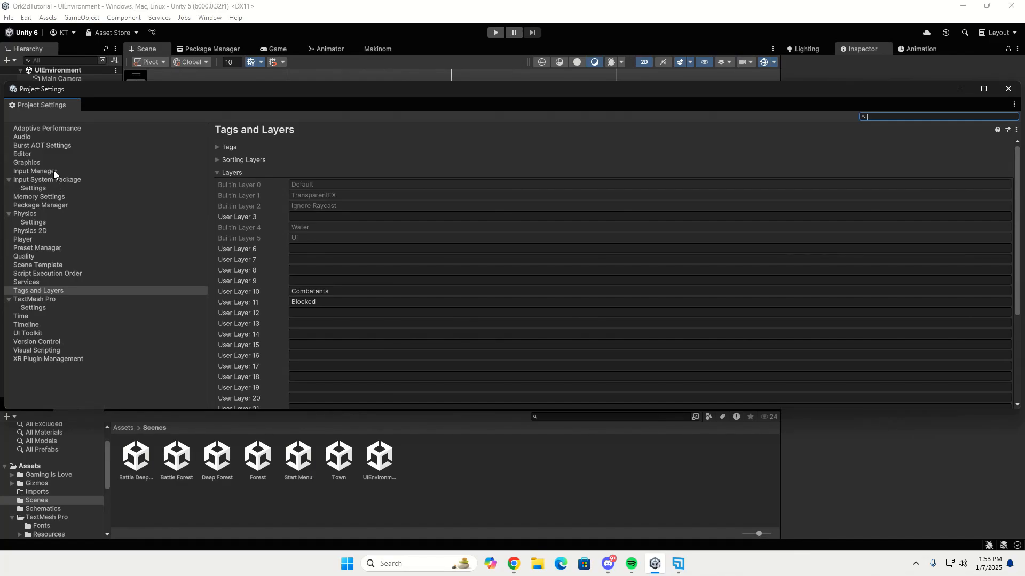
{"action": "left_click", "coordinate": [32, 155]}
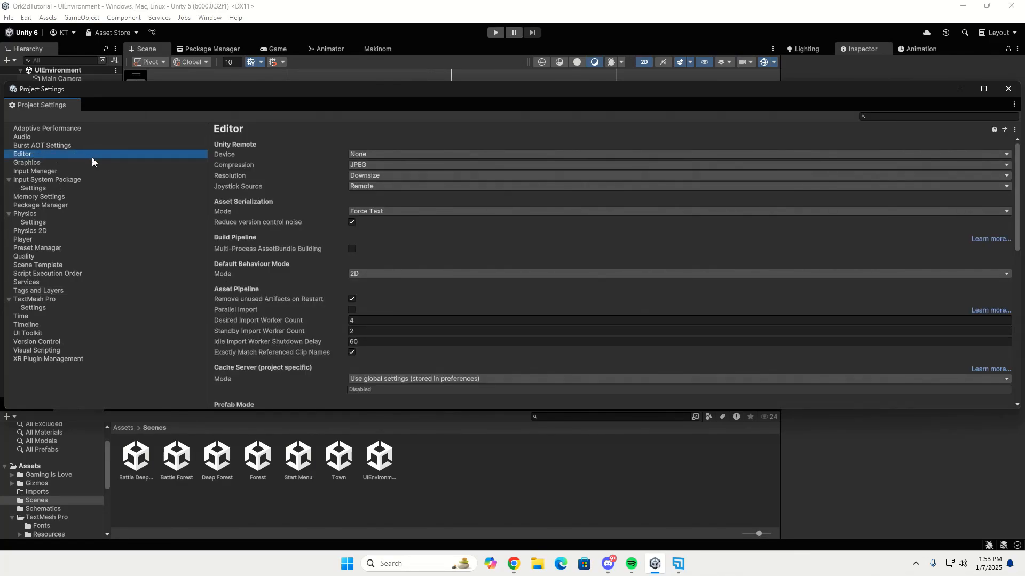
{"action": "scroll", "coordinate": [320, 176], "scroll_direction": "down", "scroll_amount": 5}
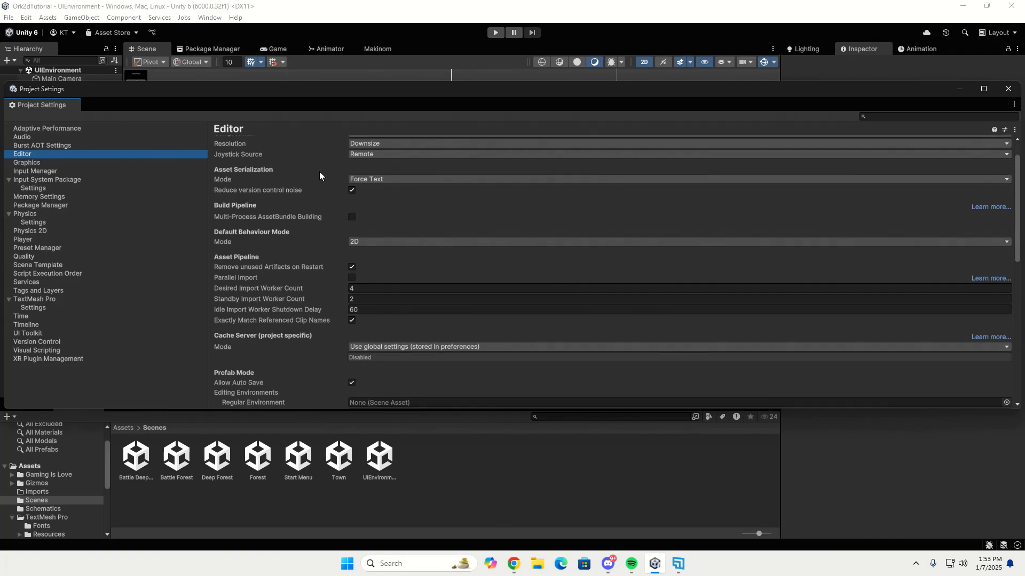
{"action": "scroll", "coordinate": [320, 176], "scroll_direction": "down", "scroll_amount": 2}
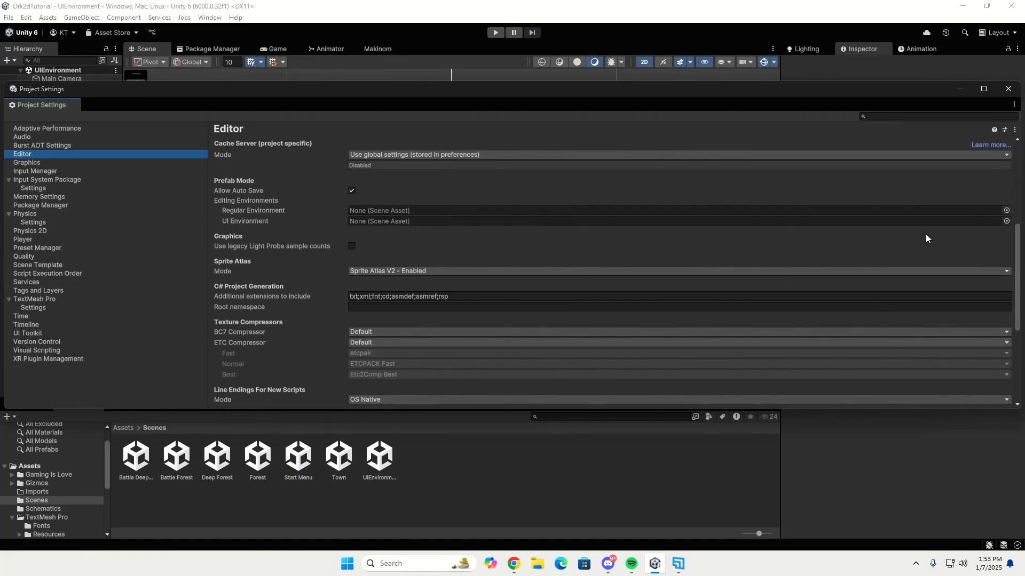
{"action": "left_click", "coordinate": [1008, 221]}
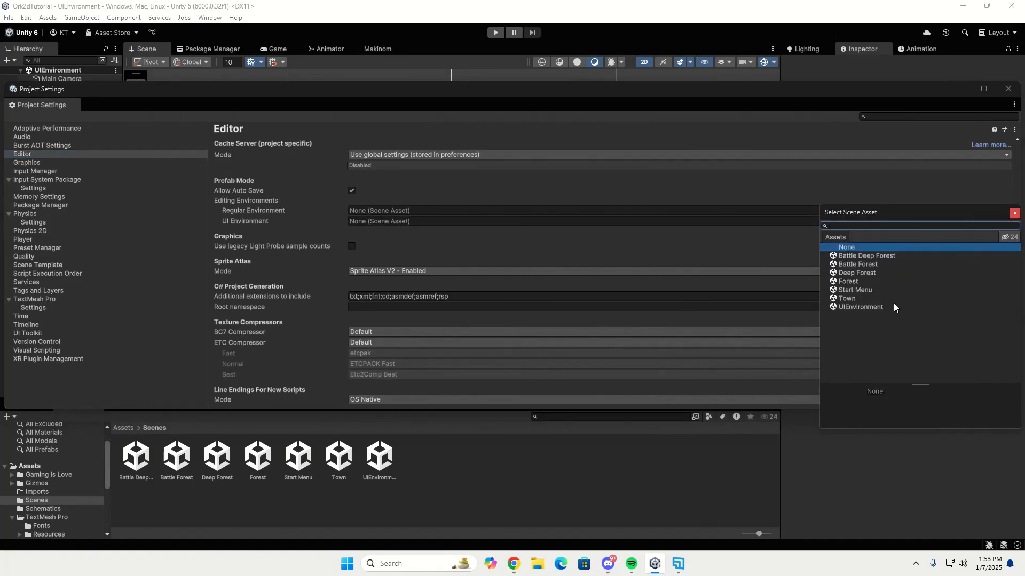
{"action": "left_click", "coordinate": [466, 484]}
{"action": "left_click_drag", "start_coordinate": [380, 463], "coordinate": [431, 210]}
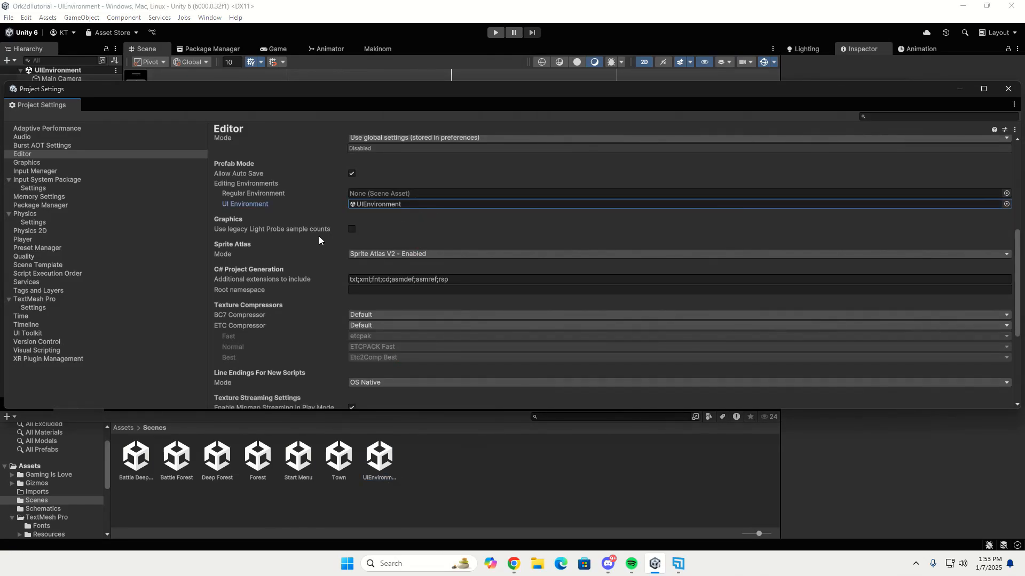
{"action": "left_click", "coordinate": [1009, 88]}
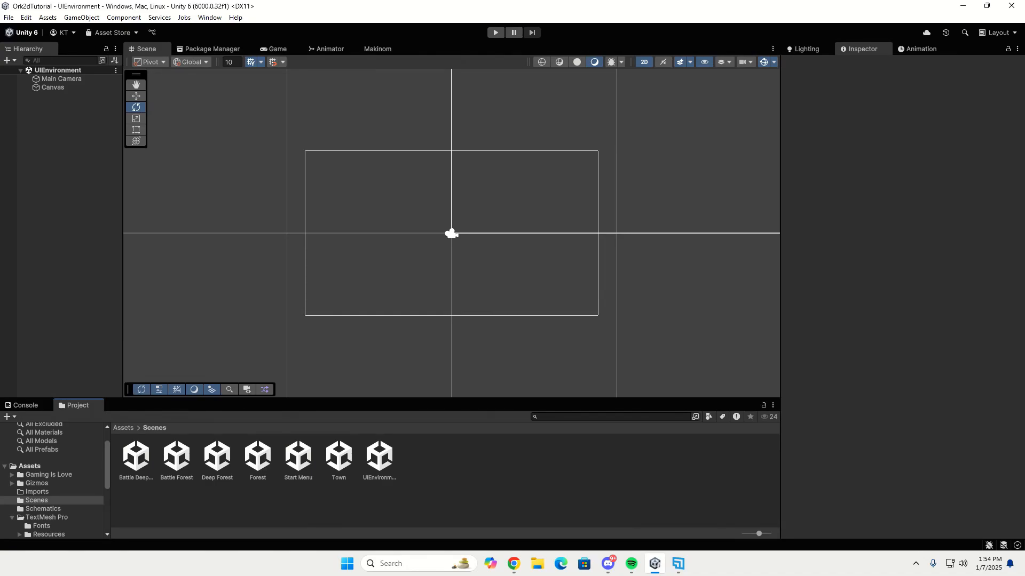
Add a Makinom Choice Info Button (TextMeshPro) as a child of Canvas, keep its default name and frame it in the scene
{"action": "left_click", "coordinate": [74, 86]}
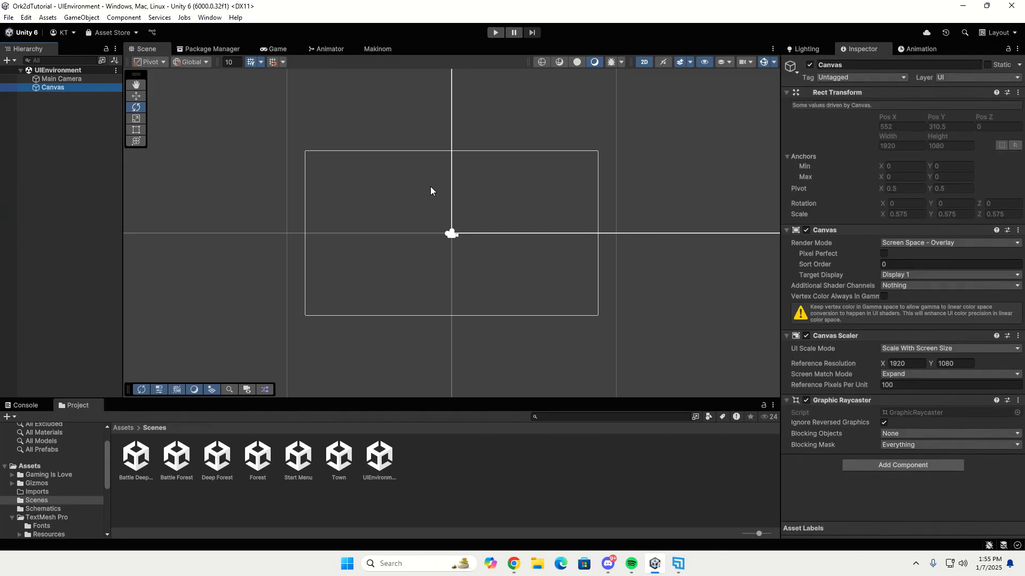
{"action": "key", "text": "f"}
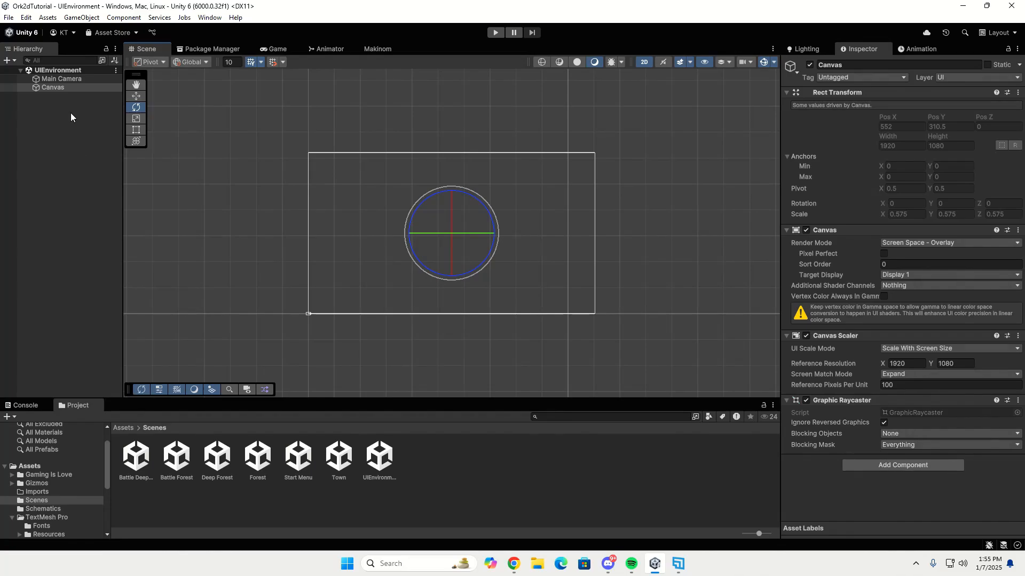
{"action": "right_click", "coordinate": [65, 88]}
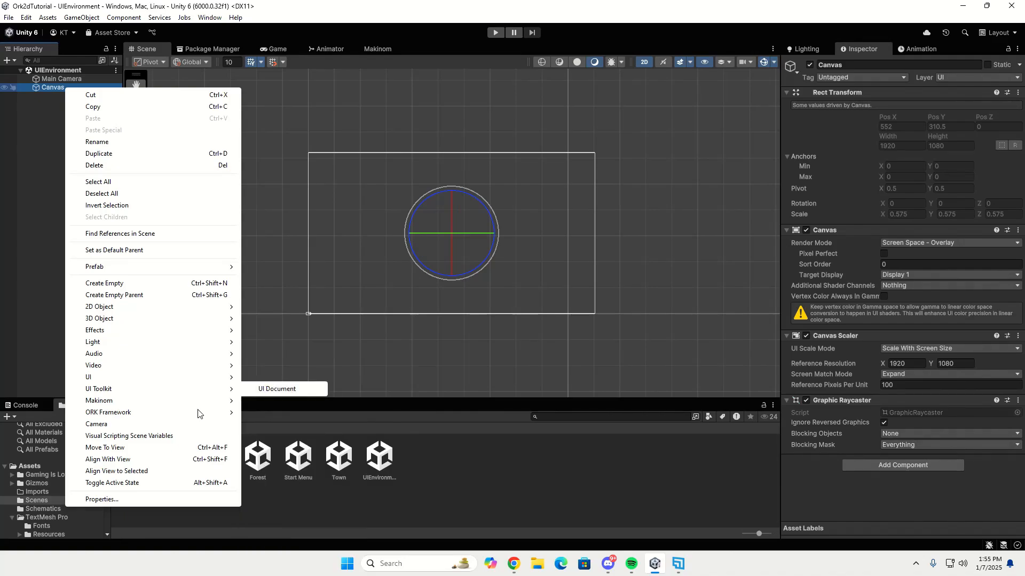
{"action": "mouse_move", "coordinate": [197, 412]}
{"action": "mouse_move", "coordinate": [270, 402]}
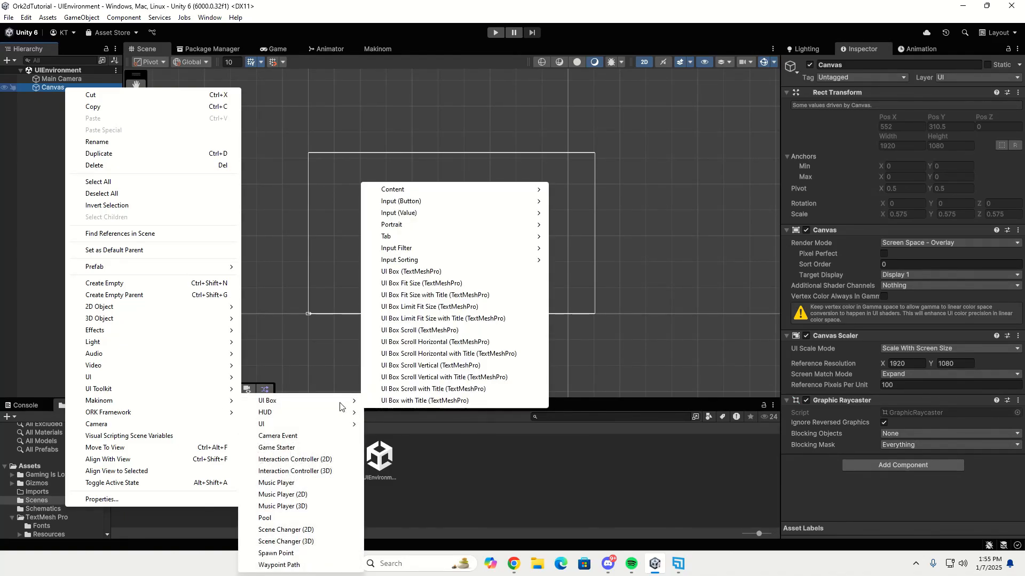
{"action": "mouse_move", "coordinate": [425, 206]}
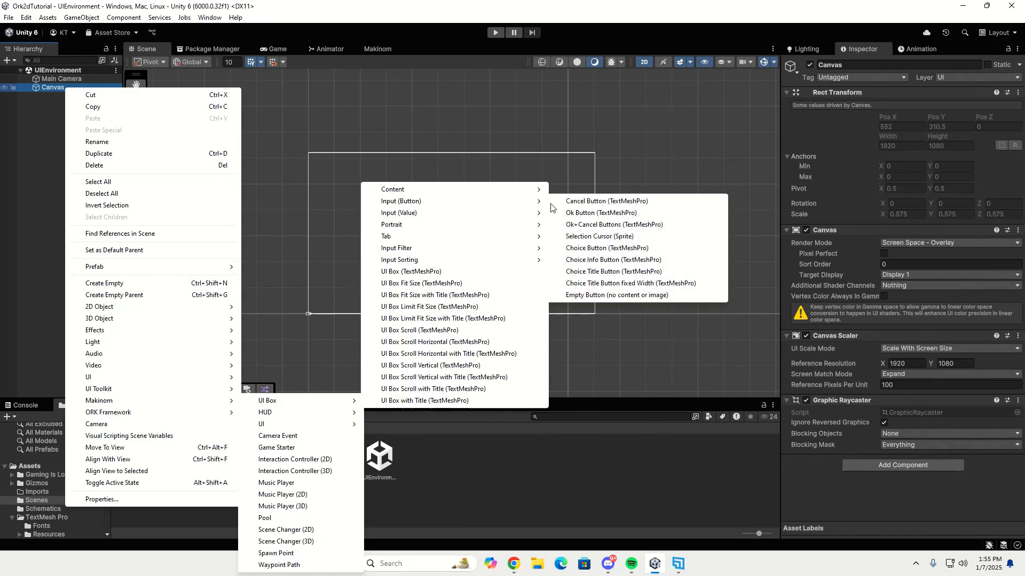
{"action": "left_click", "coordinate": [612, 260]}
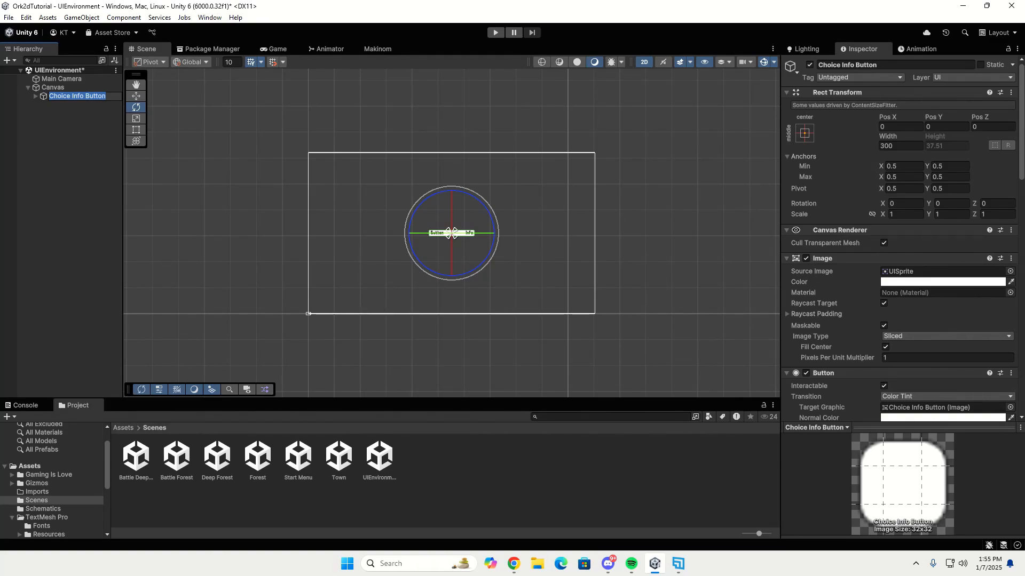
{"action": "key", "text": "Return"}
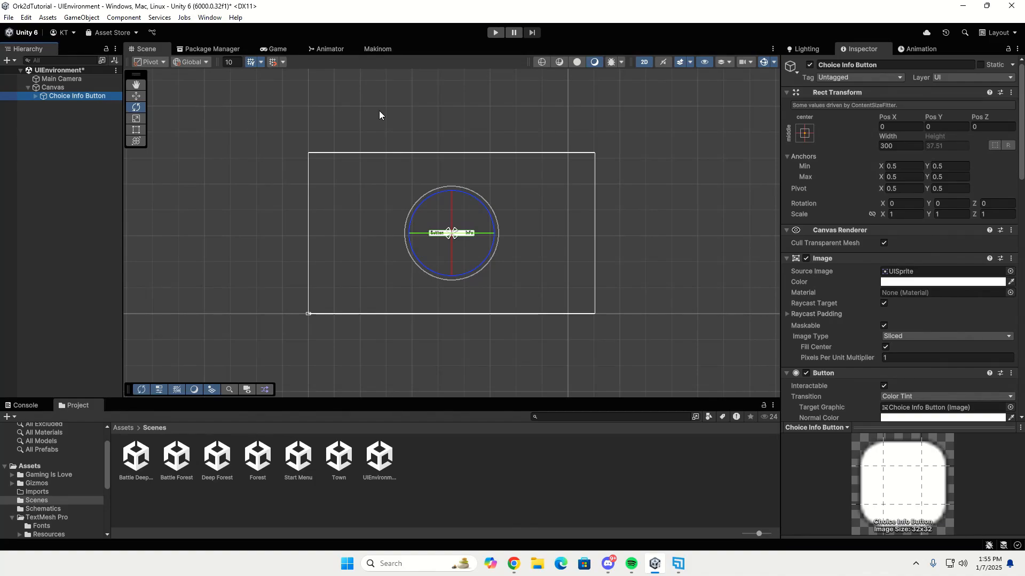
{"action": "key", "text": "f"}
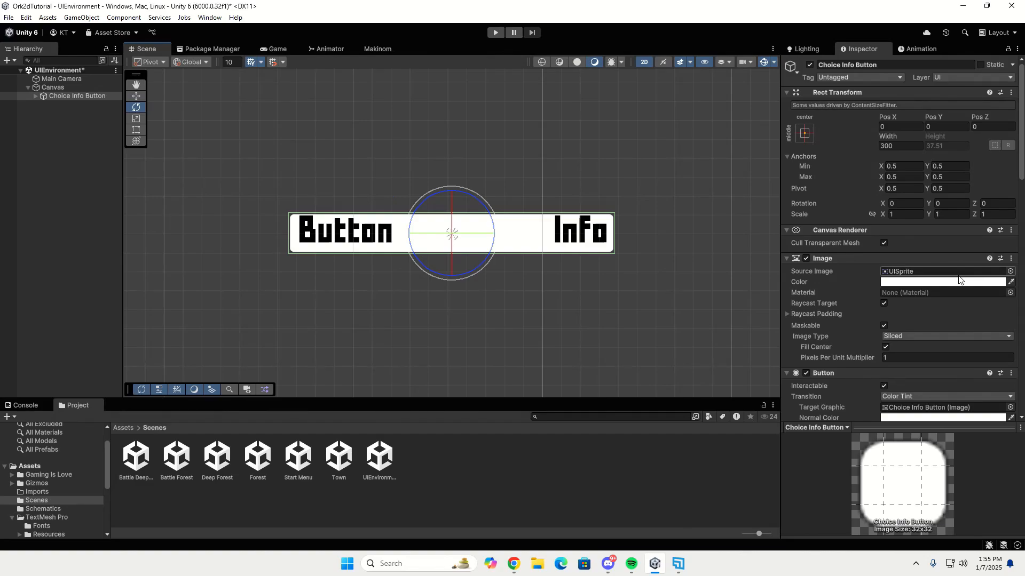
Set the Source Image of the Choice Info Button's Image component to the ButtonSimple sprite
{"action": "left_click", "coordinate": [1011, 271]}
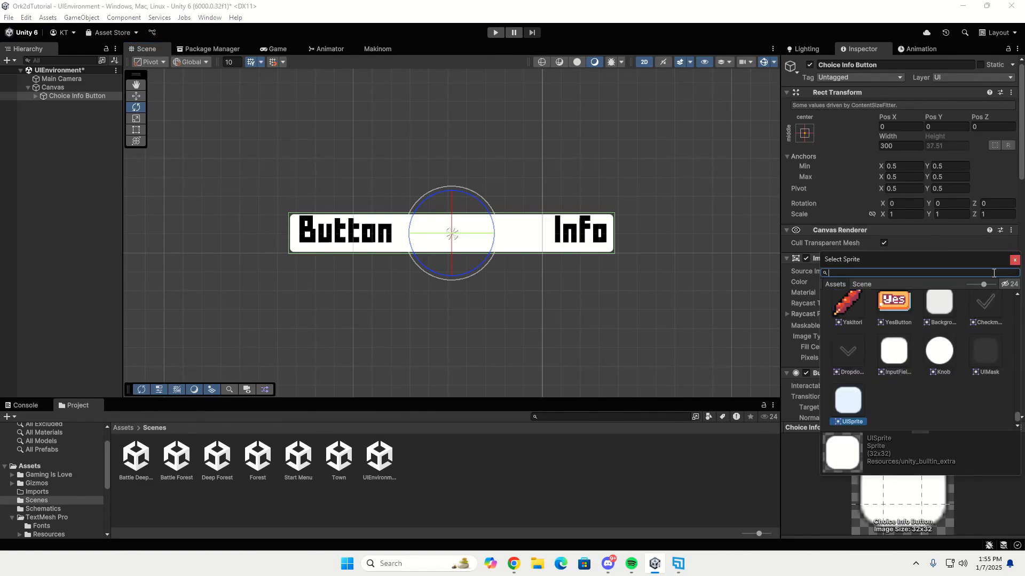
{"action": "type", "text": "button"}
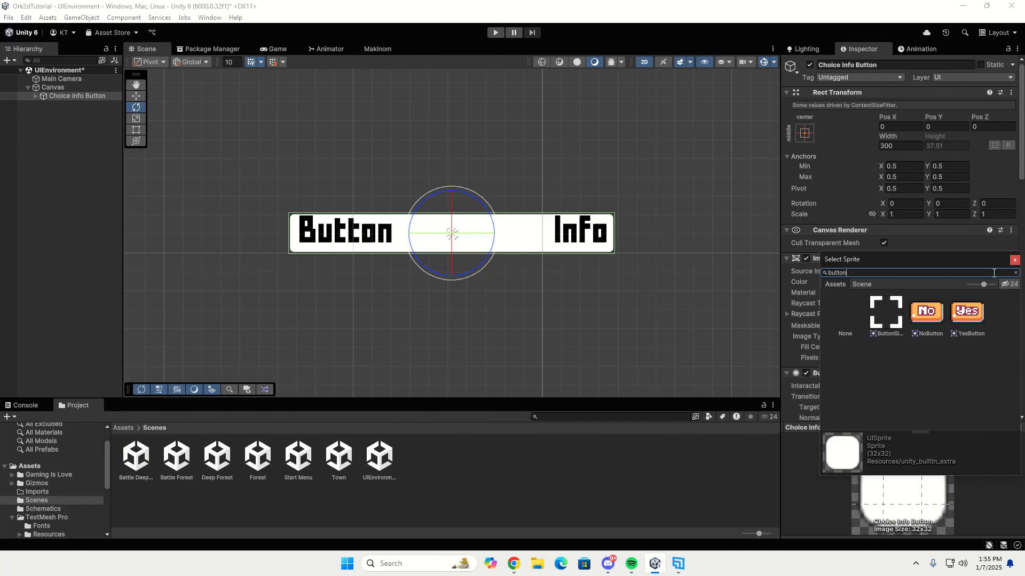
{"action": "double_click", "coordinate": [899, 324]}
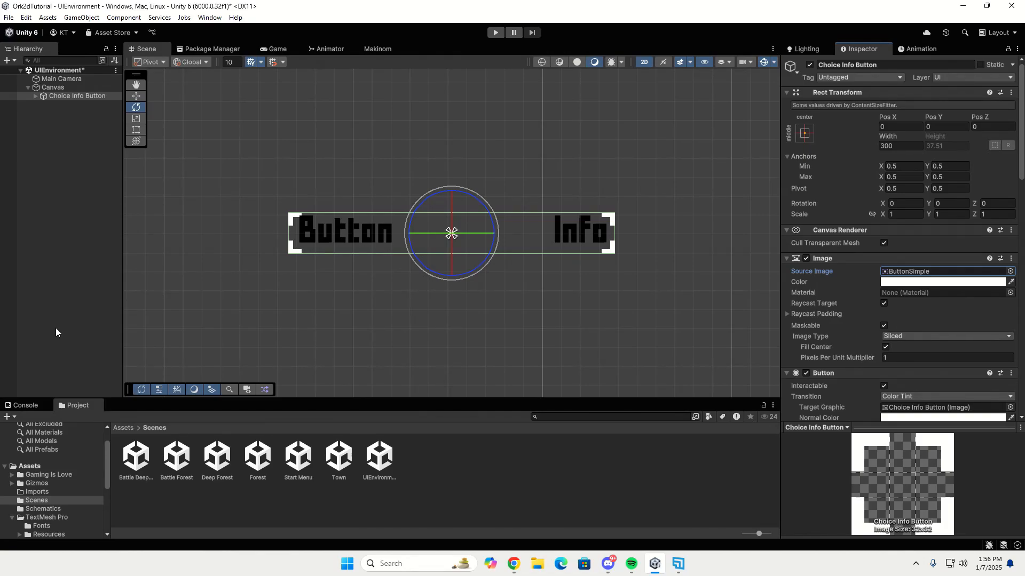
Set the Choice Info Button's Layout Element Min Height to 50 and collapse its components from Image through Content Size Fitter
{"action": "left_click", "coordinate": [788, 259]}
{"action": "left_click", "coordinate": [783, 272]}
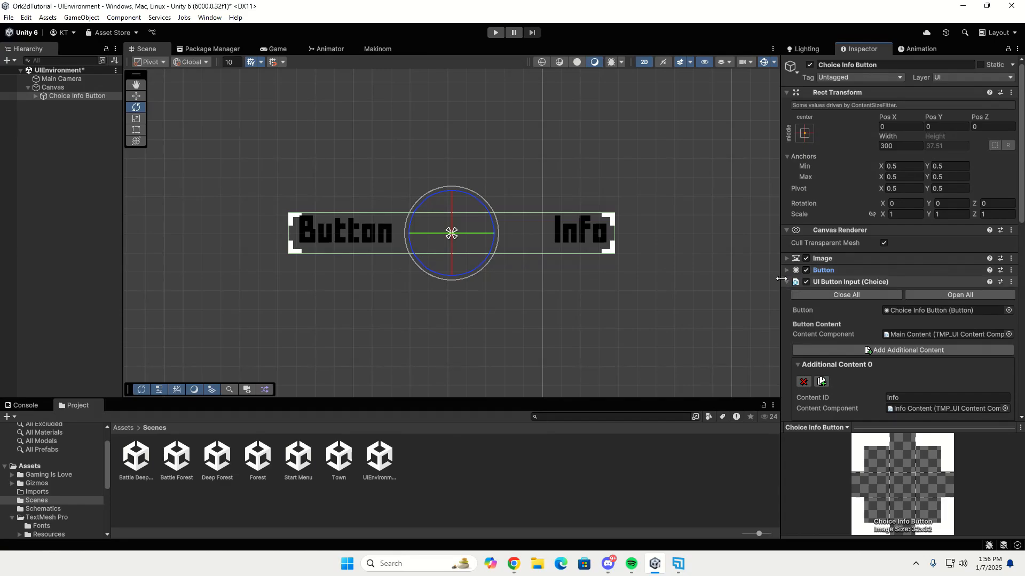
{"action": "left_click", "coordinate": [785, 281]}
{"action": "scroll", "coordinate": [828, 309], "scroll_direction": "down", "scroll_amount": 5}
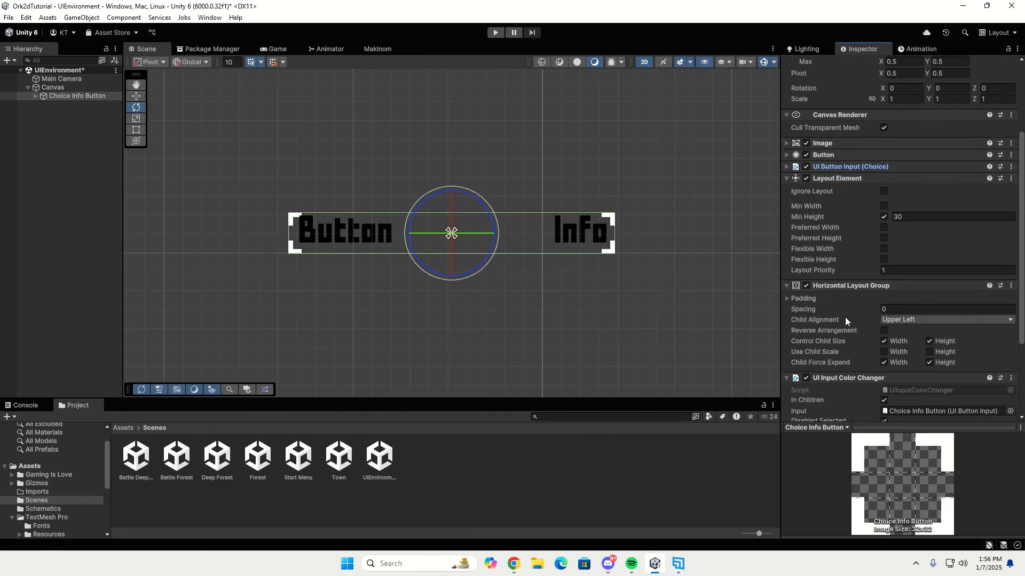
{"action": "left_click", "coordinate": [913, 217]}
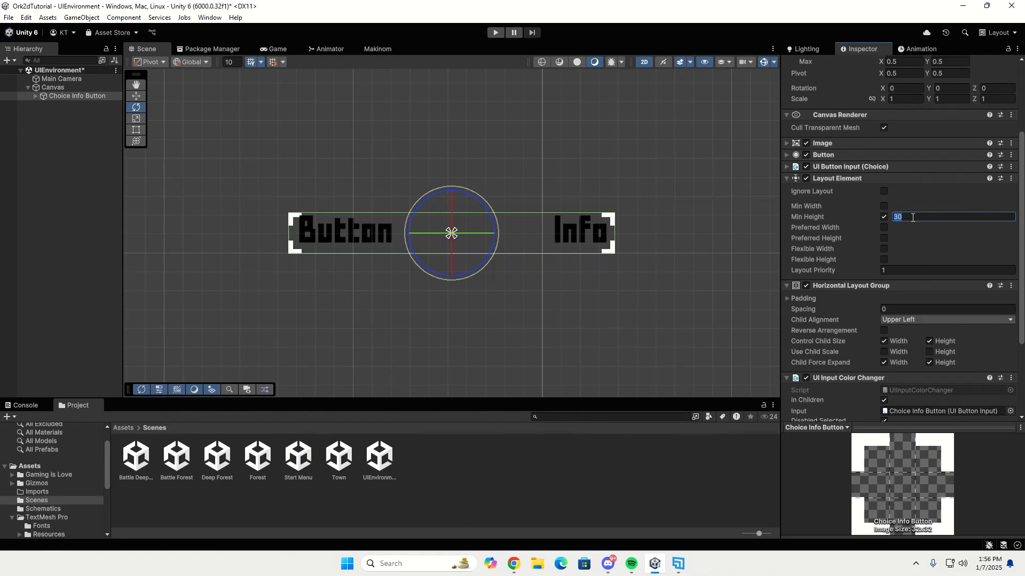
{"action": "type", "text": "50"}
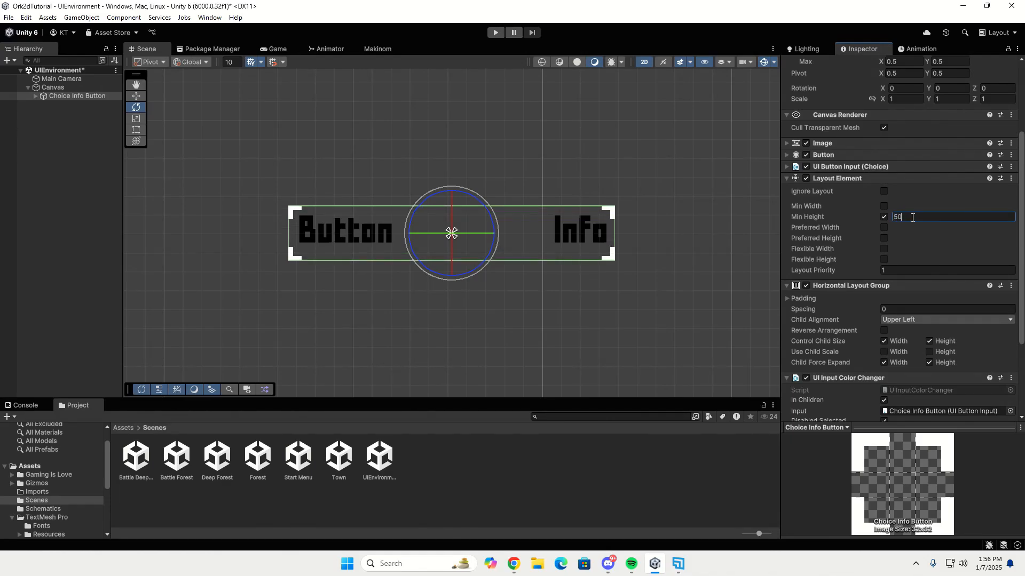
{"action": "left_click", "coordinate": [786, 180]}
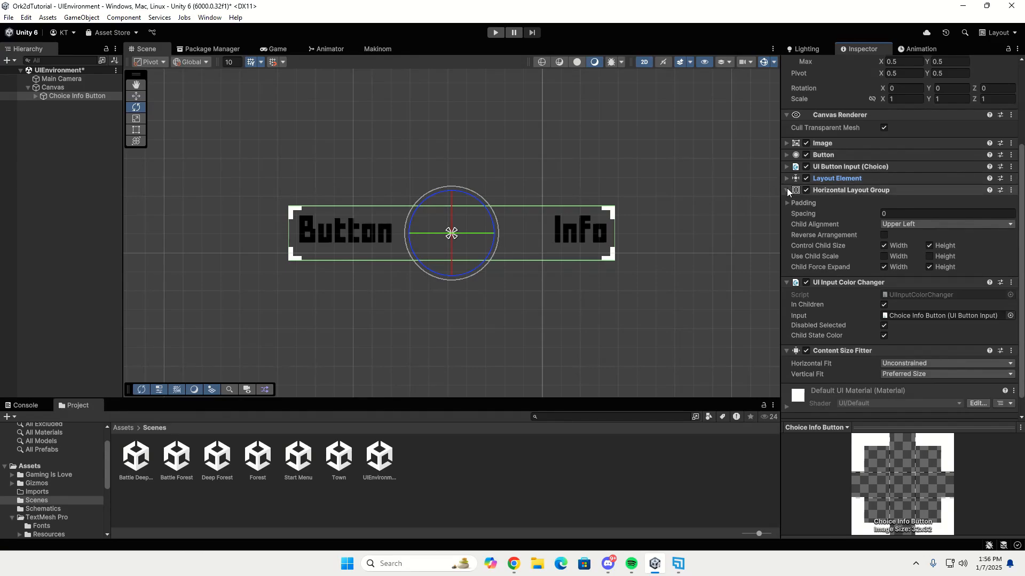
{"action": "left_click", "coordinate": [786, 189]}
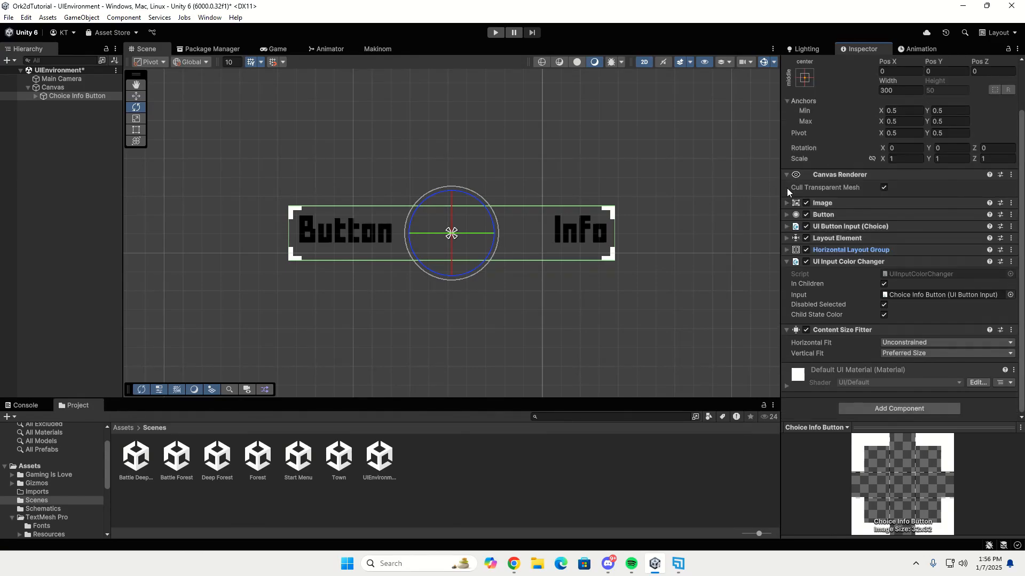
{"action": "left_click", "coordinate": [785, 263]}
{"action": "left_click", "coordinate": [786, 330]}
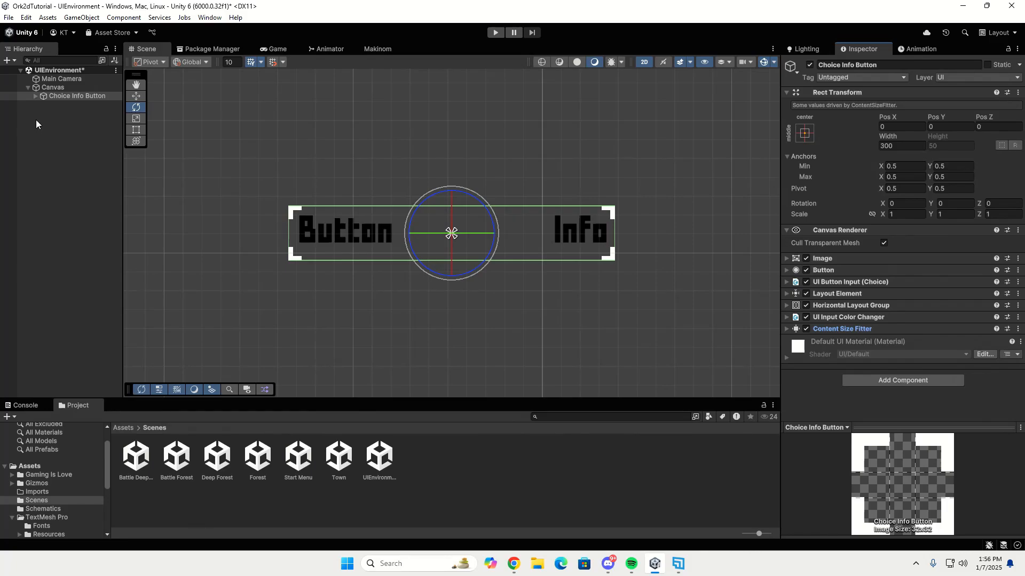
Set the Vertex Color of the Text object under the Choice Info Button's Main Content to white (FFFFFF)
{"action": "left_click", "coordinate": [36, 98]}
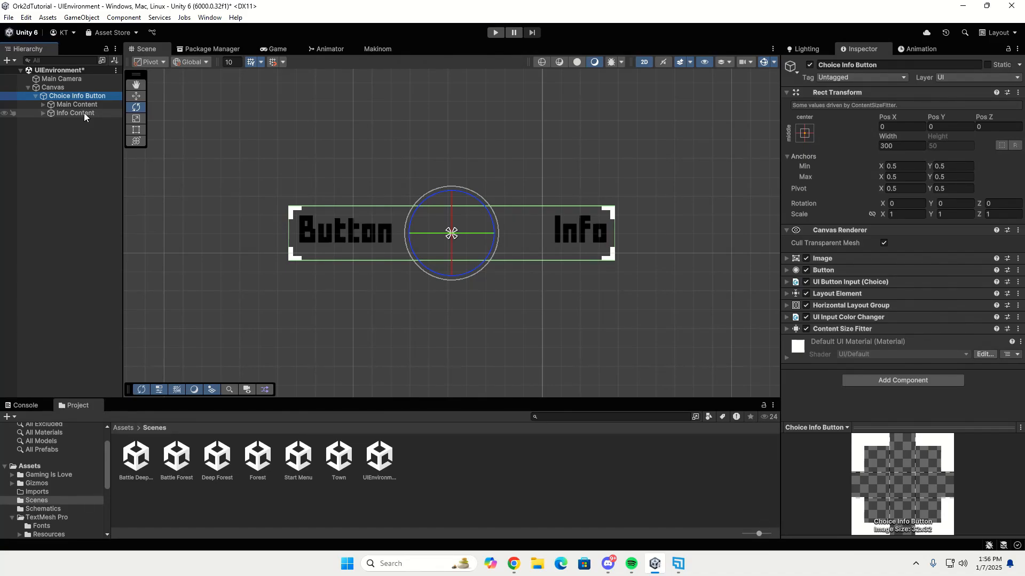
{"action": "left_click", "coordinate": [43, 105]}
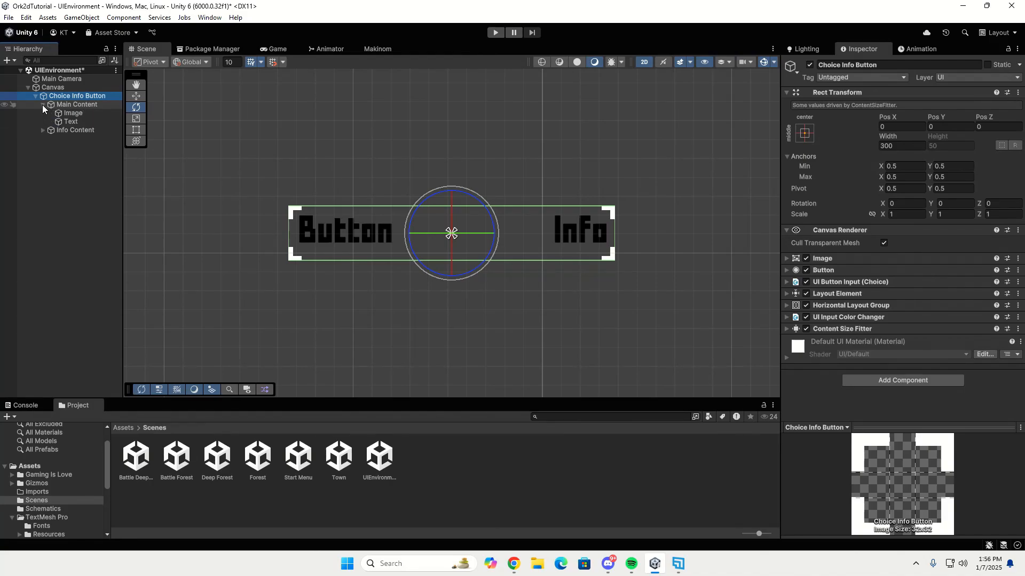
{"action": "left_click", "coordinate": [76, 118]}
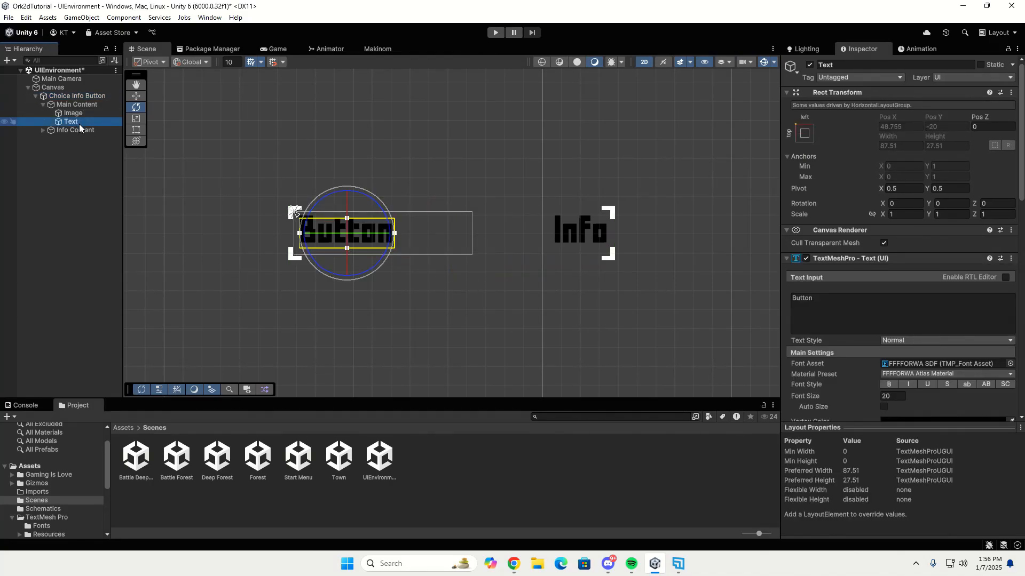
{"action": "scroll", "coordinate": [907, 294], "scroll_direction": "down", "scroll_amount": 4}
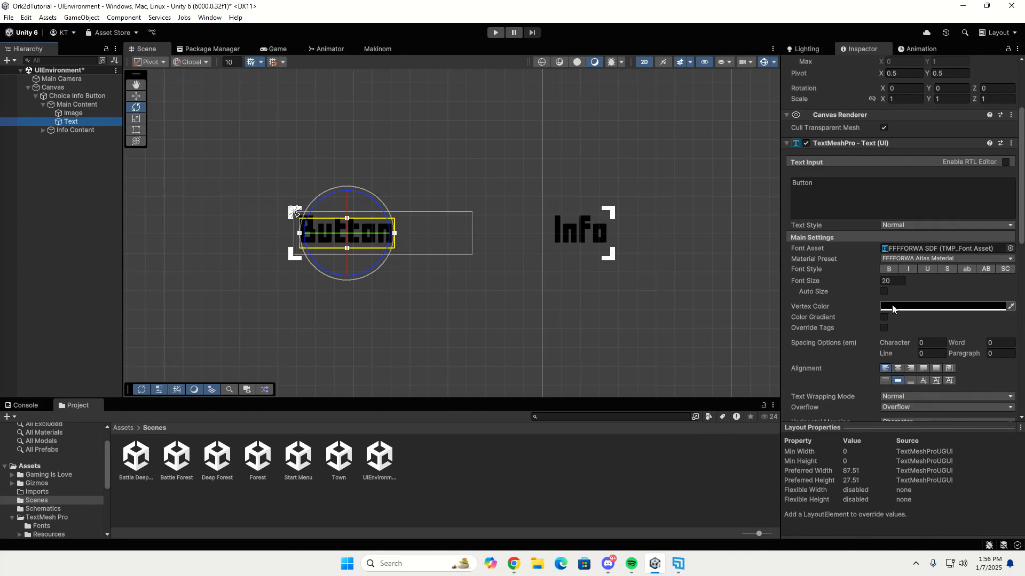
{"action": "left_click", "coordinate": [888, 308]}
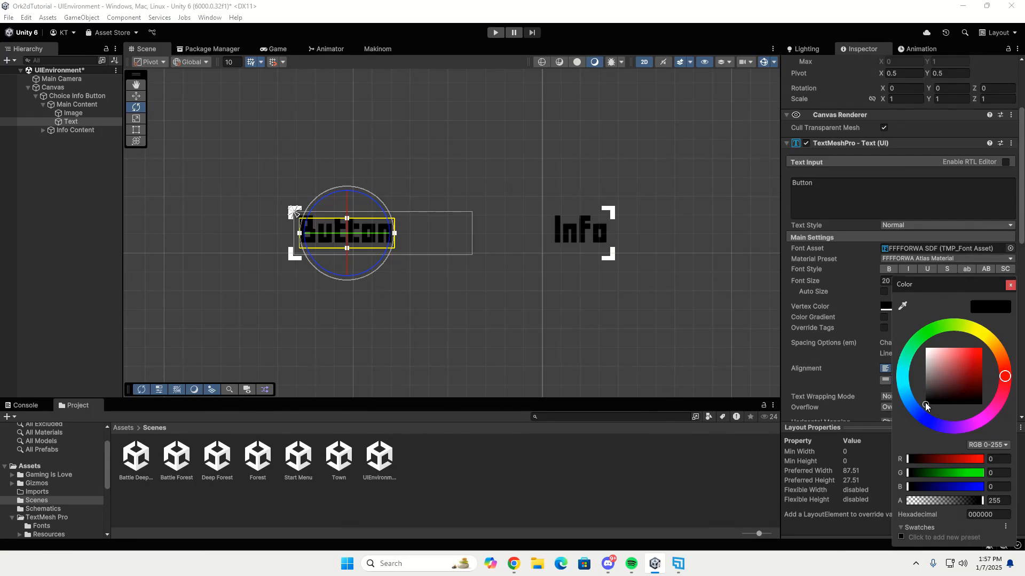
{"action": "left_click_drag", "start_coordinate": [926, 400], "coordinate": [926, 349]}
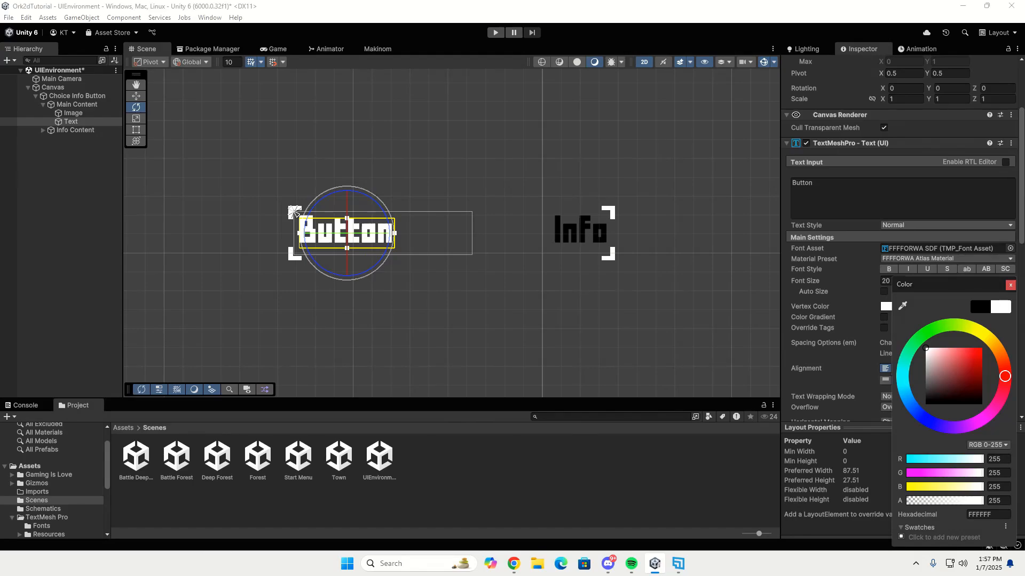
Set the Vertex Color of the Info Content's Text object to white (FFFFFF) and collapse the Choice Info Button hierarchy
{"action": "left_click", "coordinate": [42, 130]}
{"action": "left_click", "coordinate": [42, 130]}
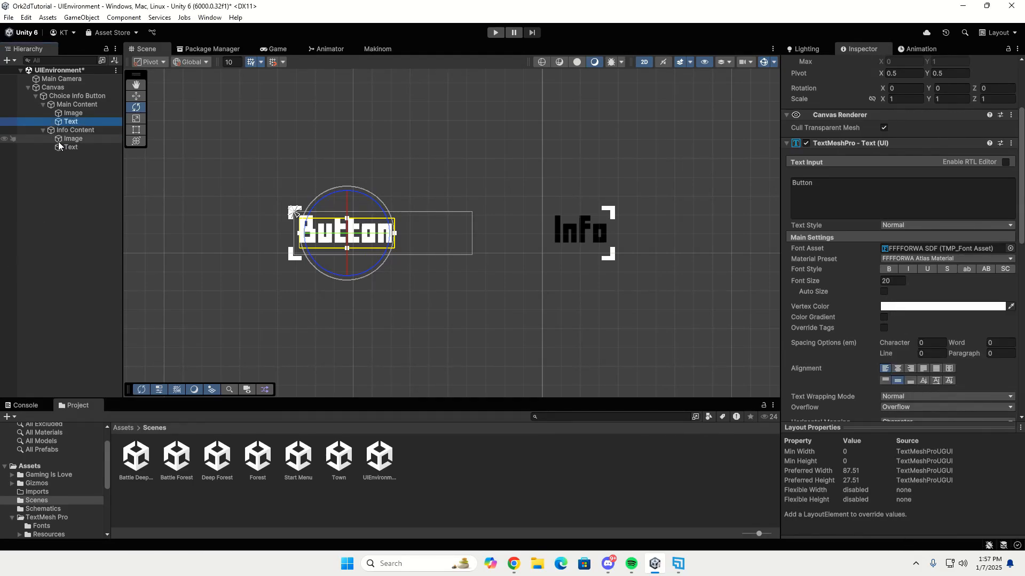
{"action": "left_click", "coordinate": [65, 147]}
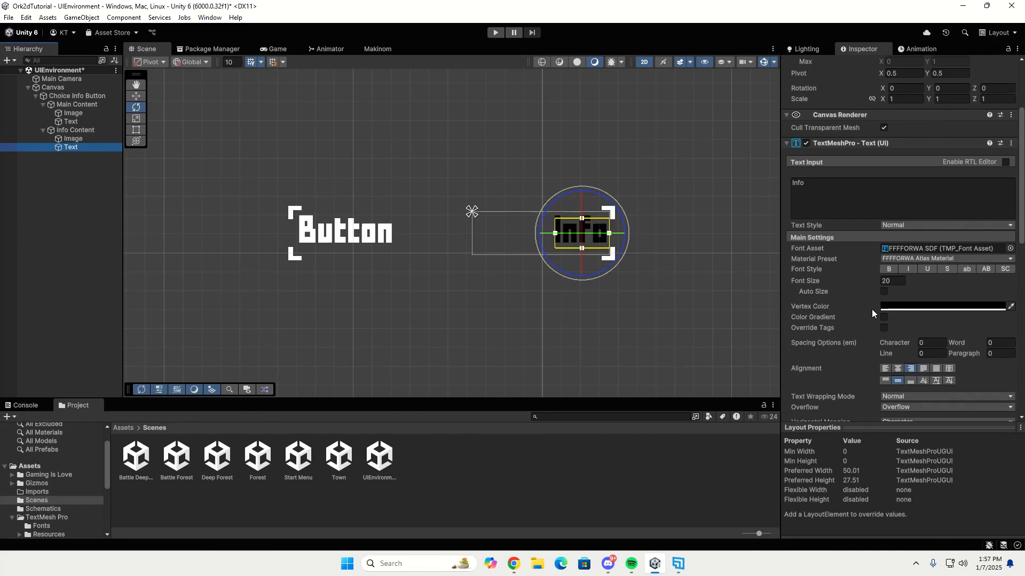
{"action": "left_click", "coordinate": [892, 307]}
{"action": "left_click_drag", "start_coordinate": [924, 373], "coordinate": [930, 348]}
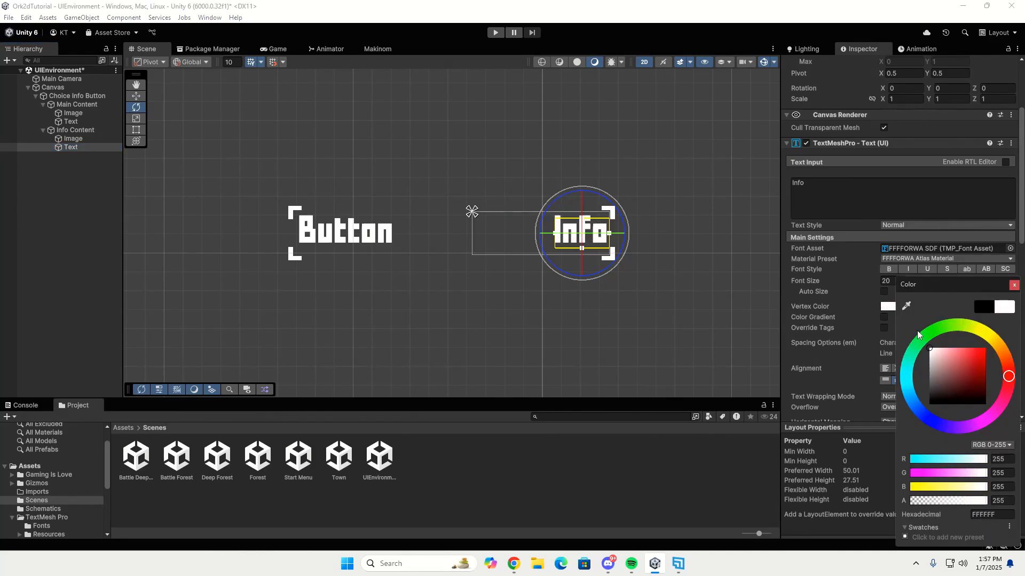
{"action": "left_click", "coordinate": [52, 311]}
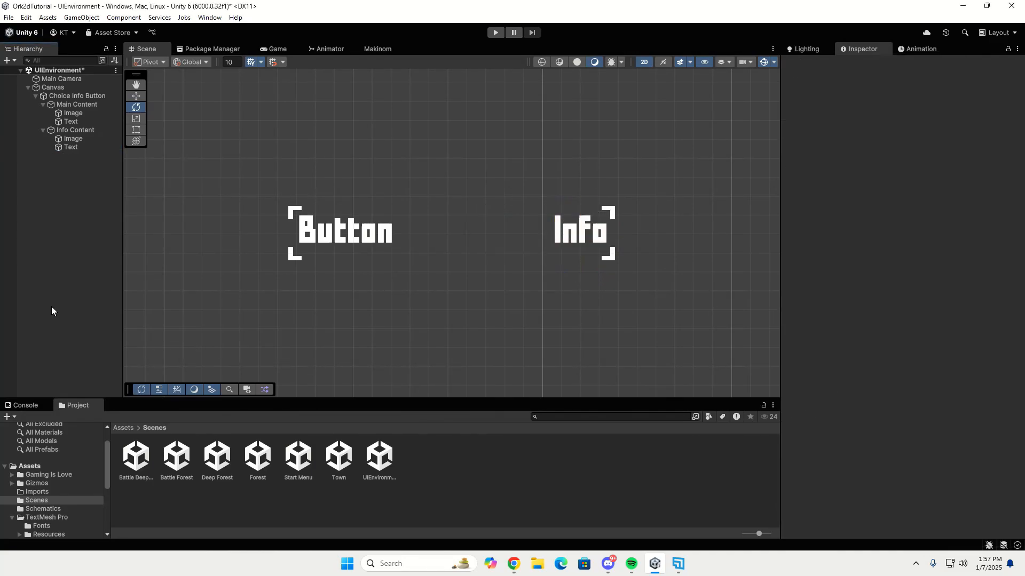
{"action": "left_click", "coordinate": [36, 95]}
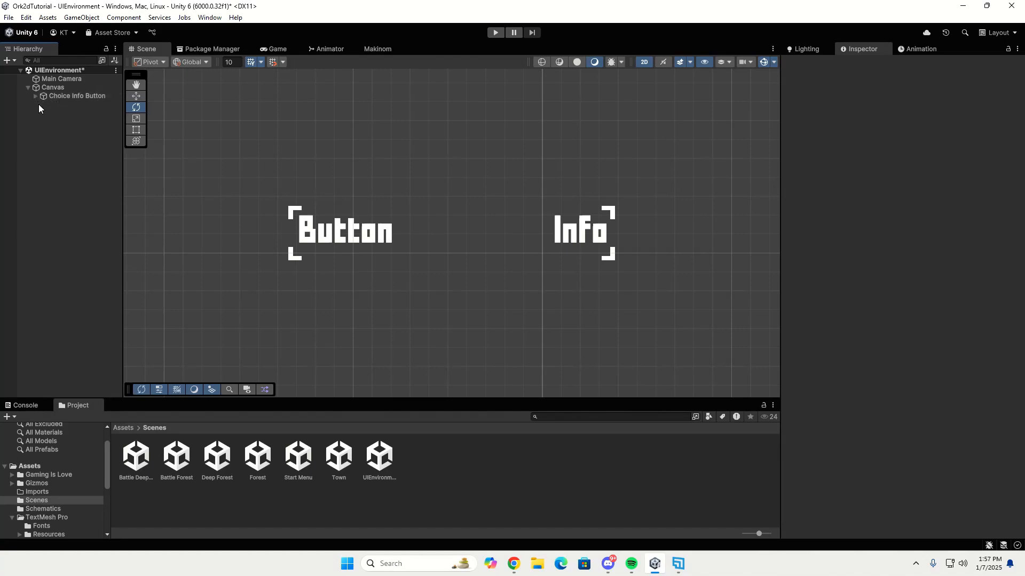
Create a folder named Prefabs in the project's Assets root and open it
{"action": "left_click", "coordinate": [37, 468]}
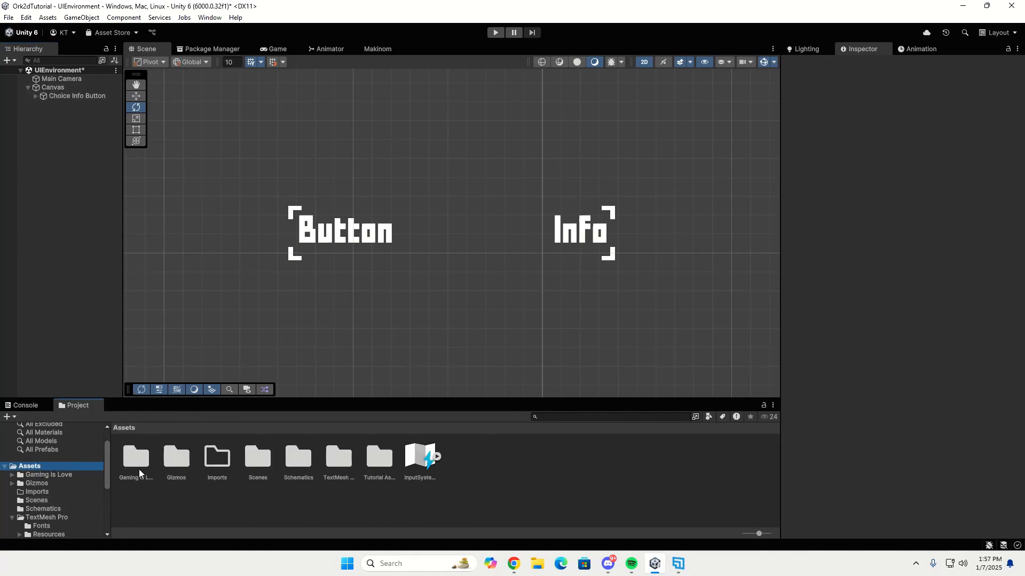
{"action": "right_click", "coordinate": [489, 476]}
{"action": "mouse_move", "coordinate": [569, 174]}
{"action": "left_click", "coordinate": [711, 173]}
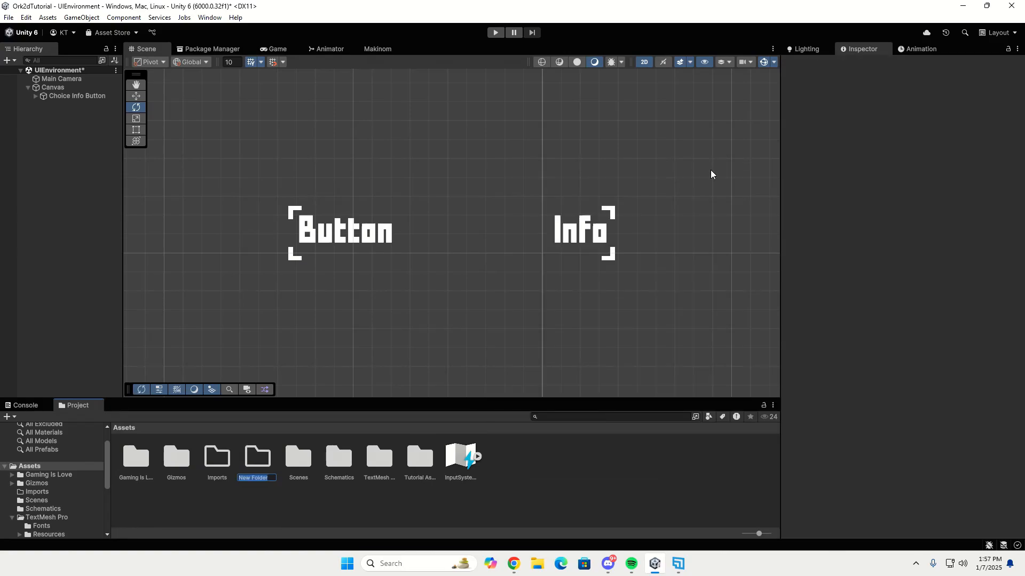
{"action": "type", "text": "Prefabs"}
{"action": "key", "text": "Return"}
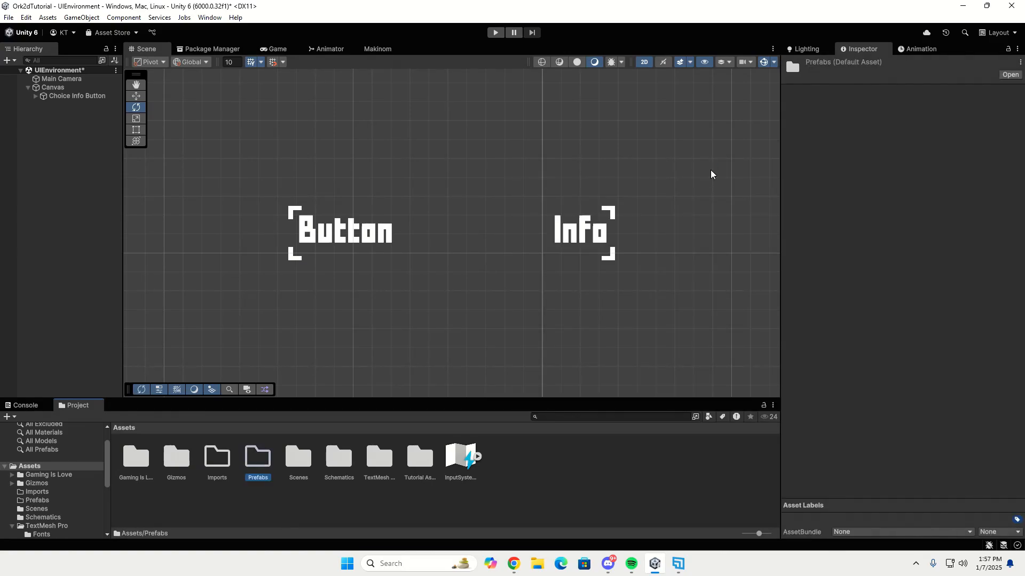
{"action": "key", "text": "Return"}
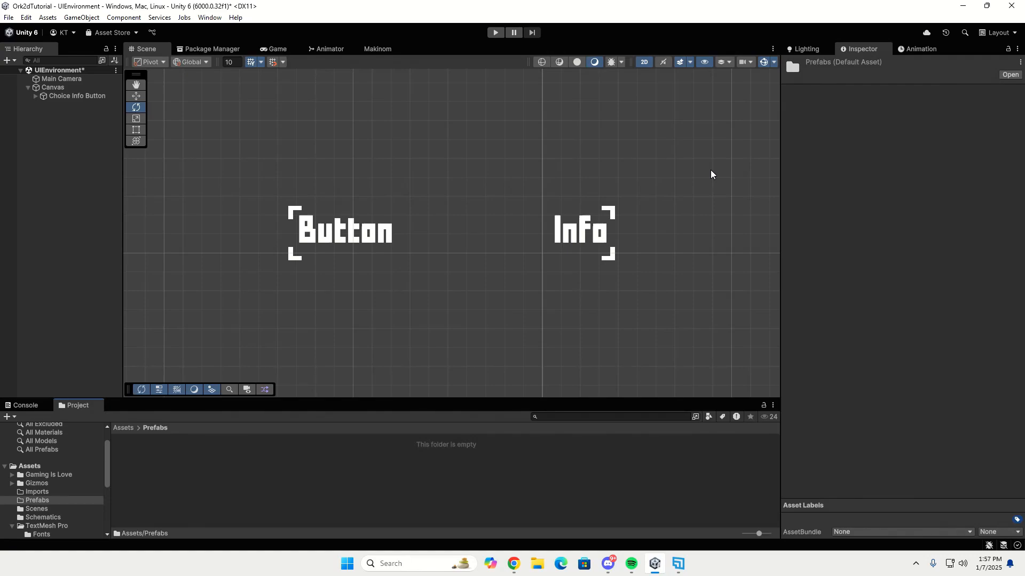
Create a folder named UI inside the Prefabs folder and open it
{"action": "right_click", "coordinate": [190, 458]}
{"action": "mouse_move", "coordinate": [327, 156]}
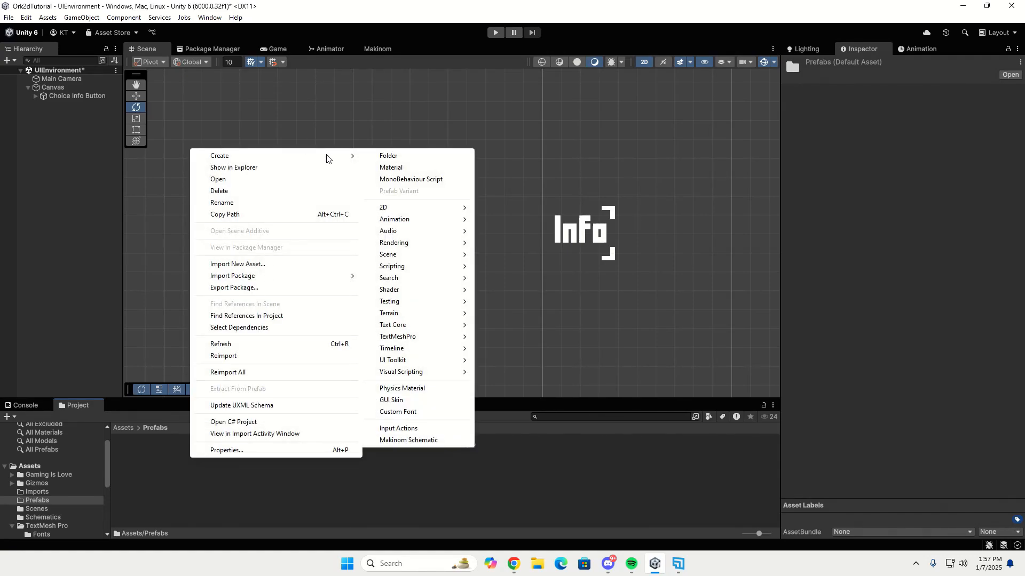
{"action": "left_click", "coordinate": [389, 158]}
{"action": "type", "text": "UI"}
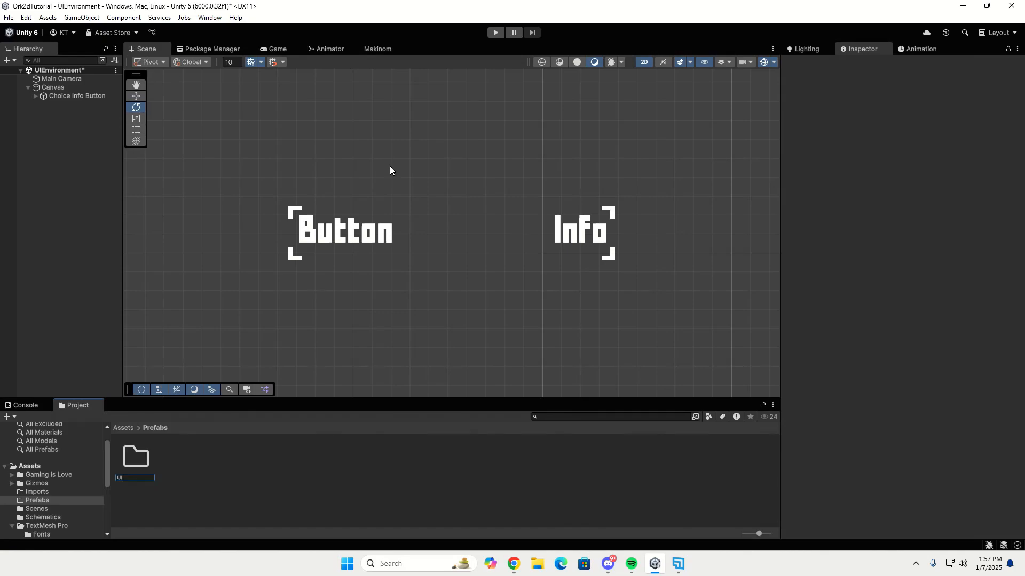
{"action": "key", "text": "Return"}
{"action": "key", "text": "Return"}
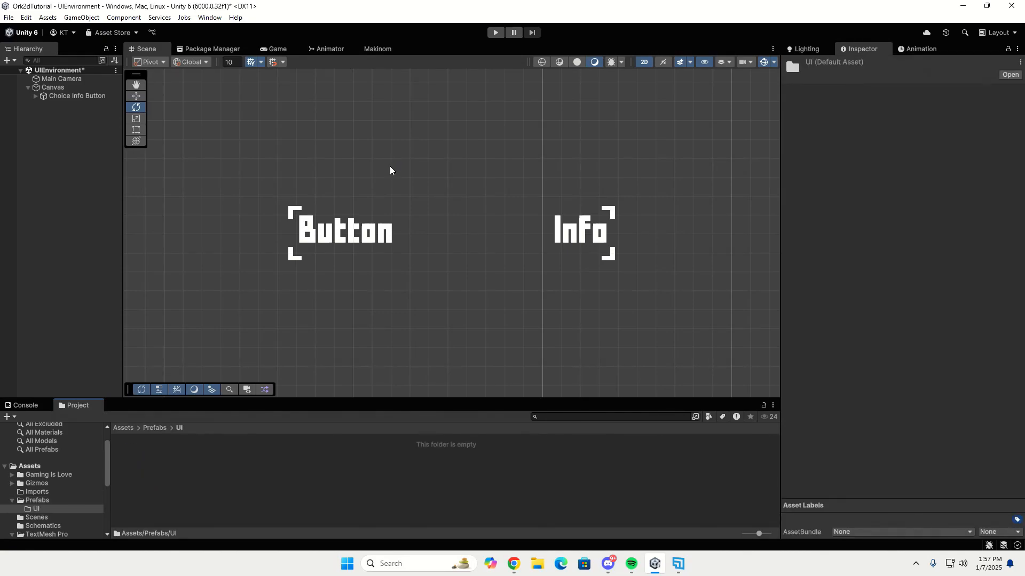
Create a folder named Buttons inside Prefabs/UI and open it
{"action": "right_click", "coordinate": [339, 470]}
{"action": "mouse_move", "coordinate": [432, 178]}
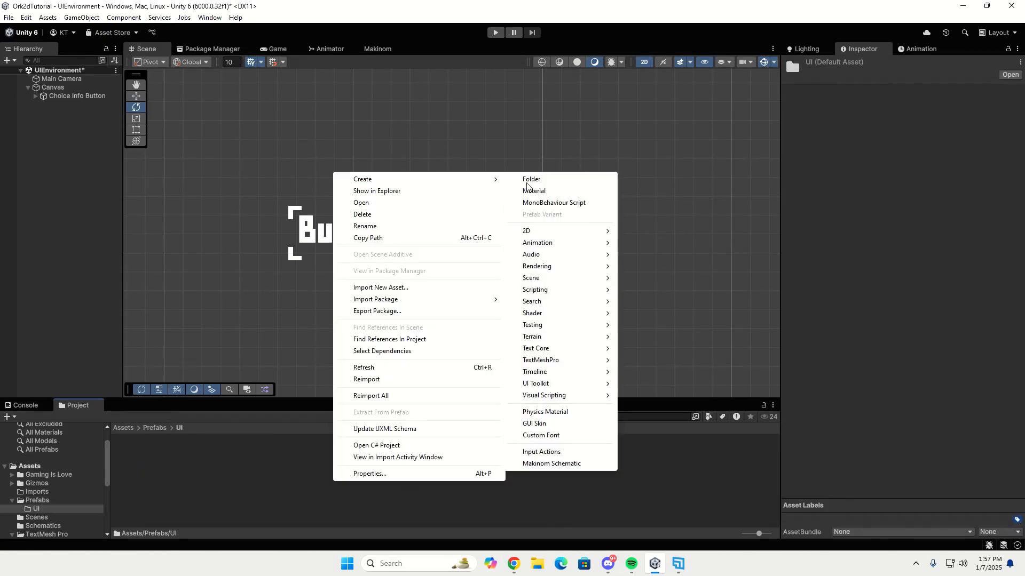
{"action": "left_click", "coordinate": [527, 181]}
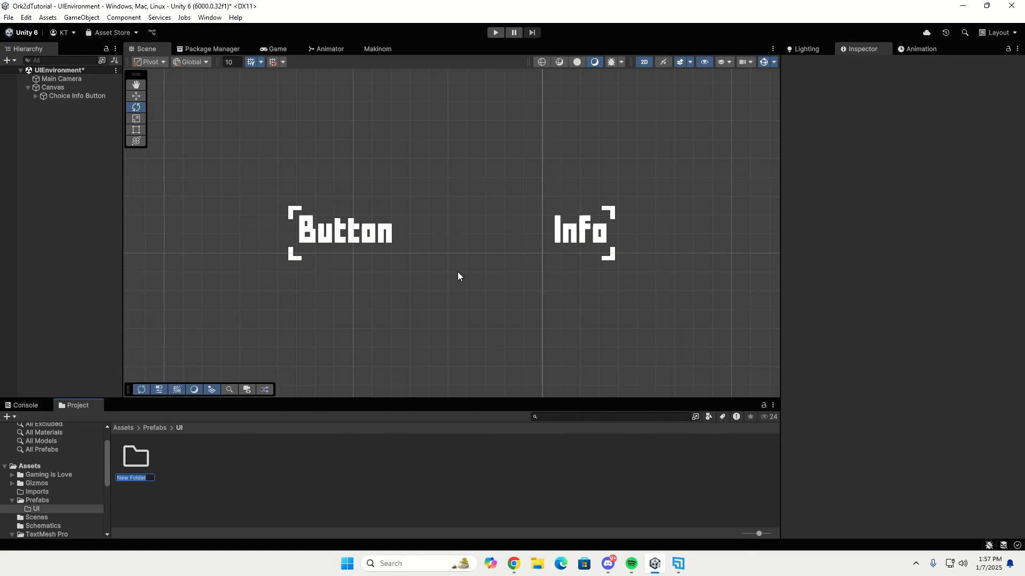
{"action": "type", "text": "Buttons"}
{"action": "key", "text": "Return"}
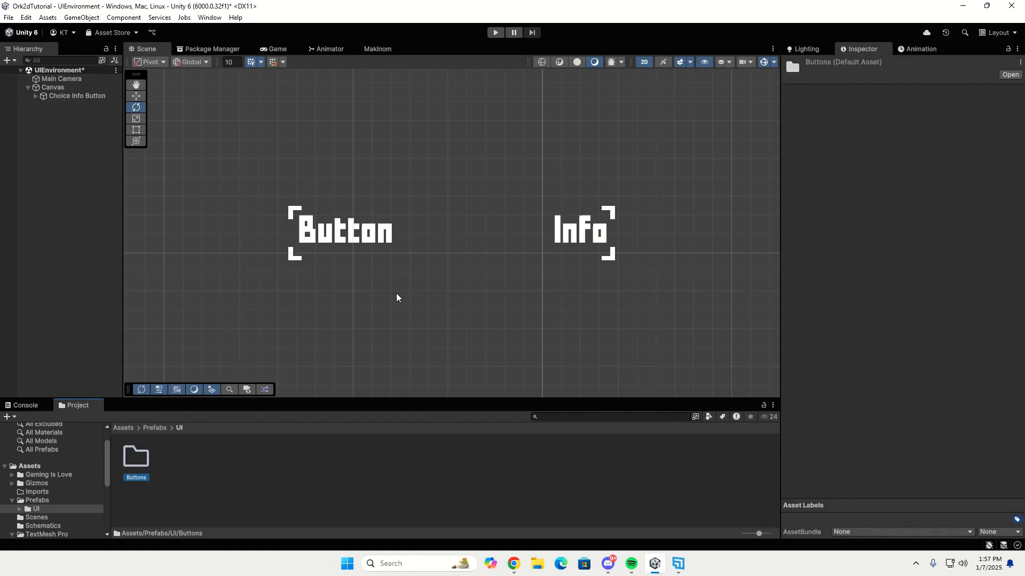
{"action": "double_click", "coordinate": [142, 449]}
Save the Choice Info Button as a prefab in the Buttons folder and delete its instance from the Canvas
{"action": "left_click_drag", "start_coordinate": [49, 94], "coordinate": [139, 465]}
{"action": "left_click", "coordinate": [71, 196]}
{"action": "left_click", "coordinate": [72, 96]}
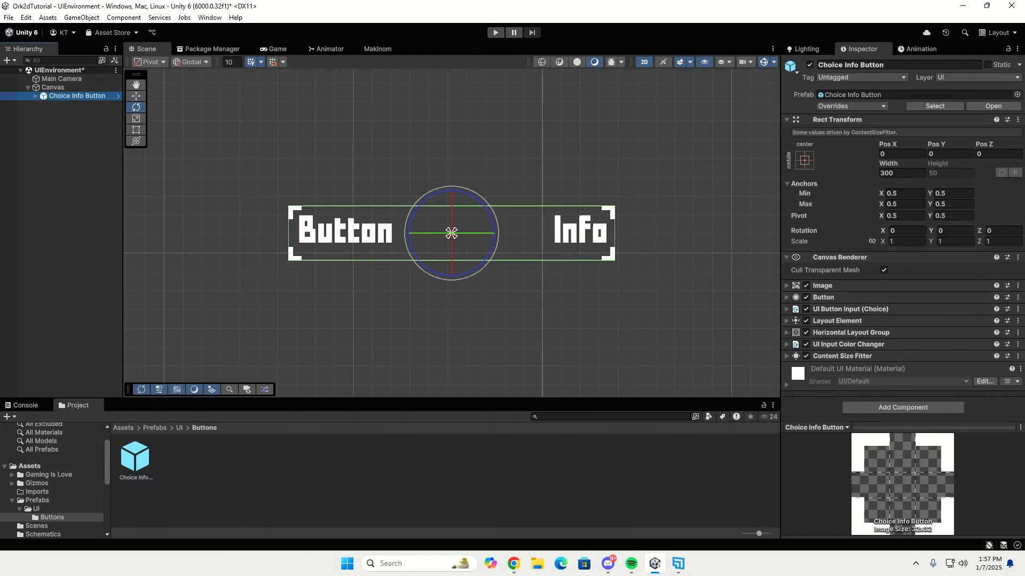
{"action": "key", "text": "Delete"}
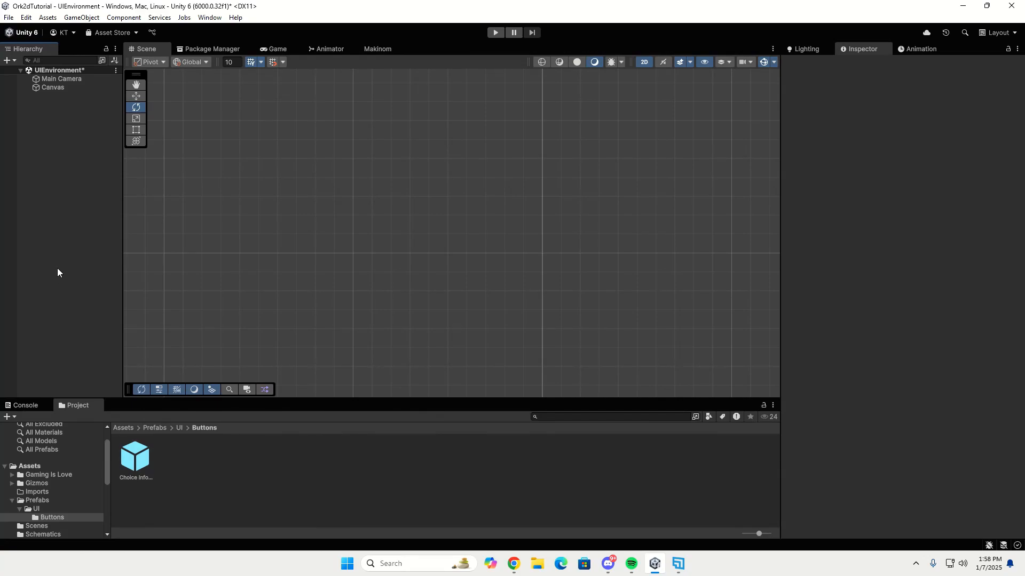
Add a Makinom UI Box Tab Button (TextMeshPro) as a child of Canvas
{"action": "left_click", "coordinate": [59, 90]}
{"action": "right_click", "coordinate": [58, 90]}
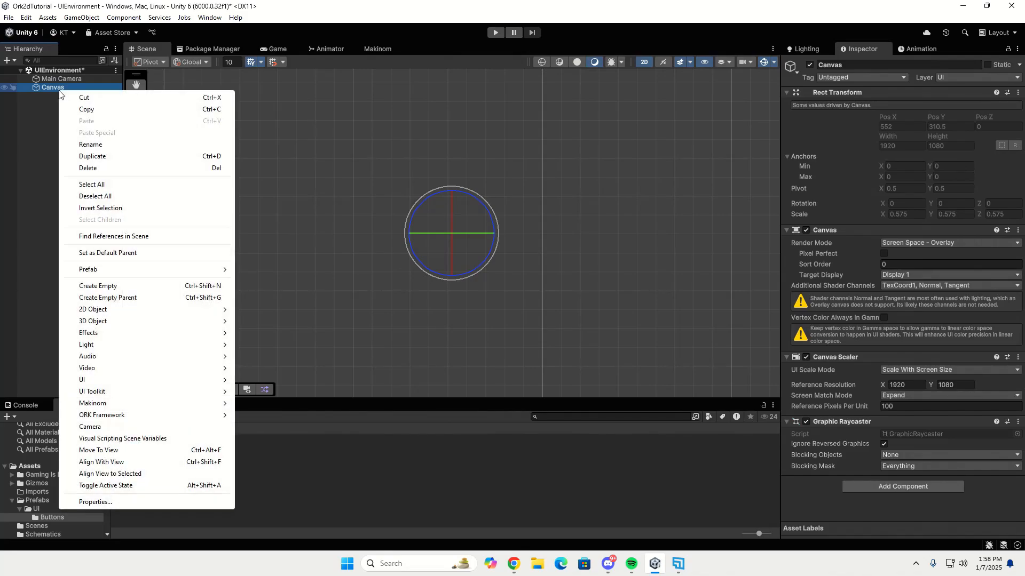
{"action": "mouse_move", "coordinate": [119, 404]}
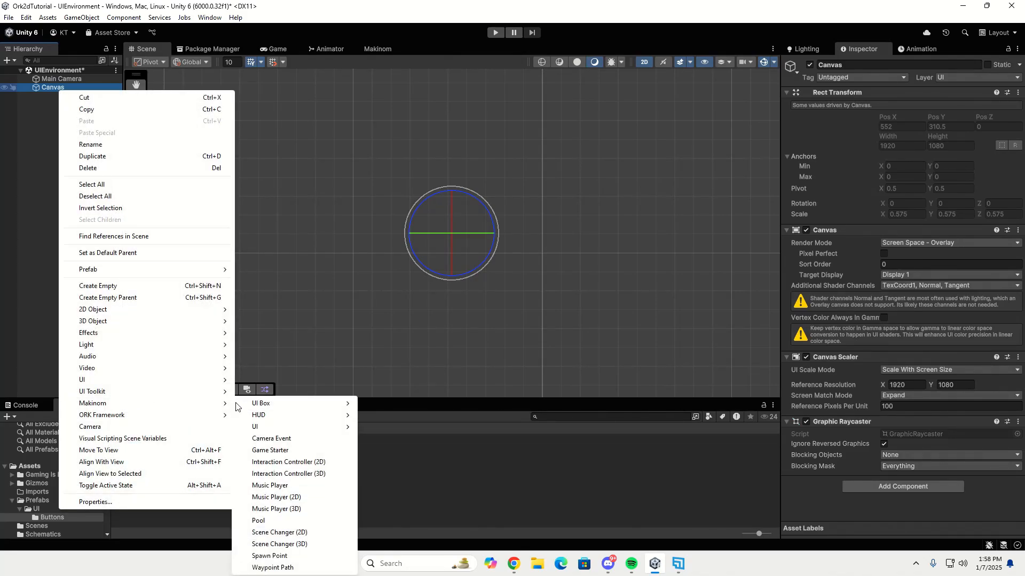
{"action": "mouse_move", "coordinate": [240, 405]}
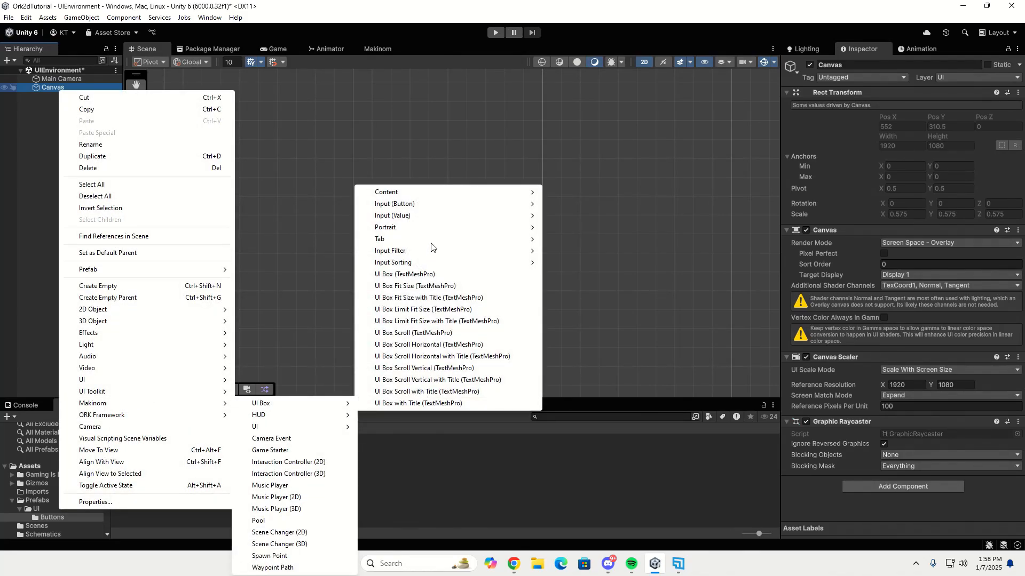
{"action": "mouse_move", "coordinate": [433, 245]}
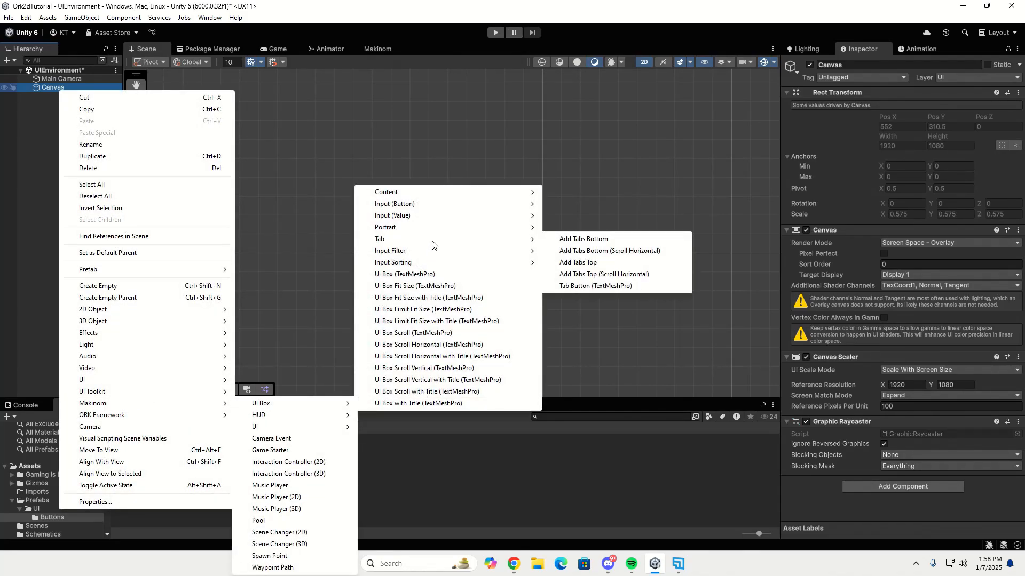
{"action": "left_click", "coordinate": [592, 288]}
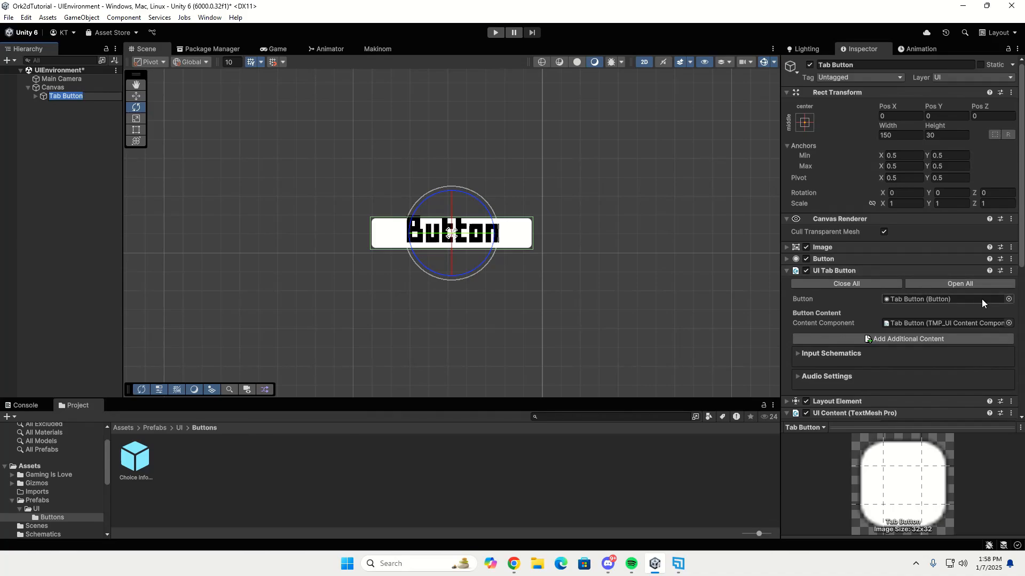
Set the Source Image of the Tab Button's Image component to the ButtonSimple sprite
{"action": "left_click", "coordinate": [789, 247]}
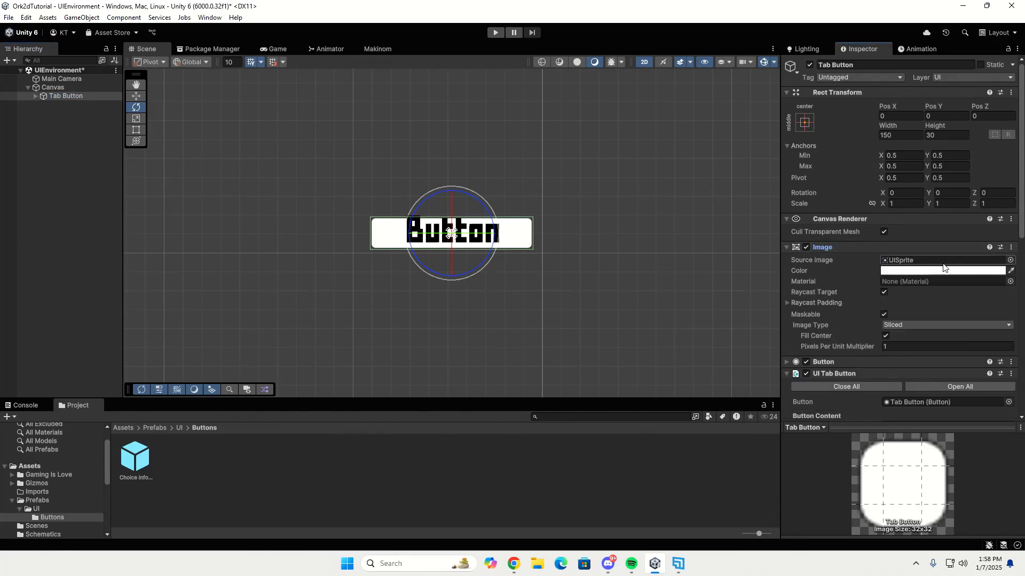
{"action": "left_click", "coordinate": [1009, 260]}
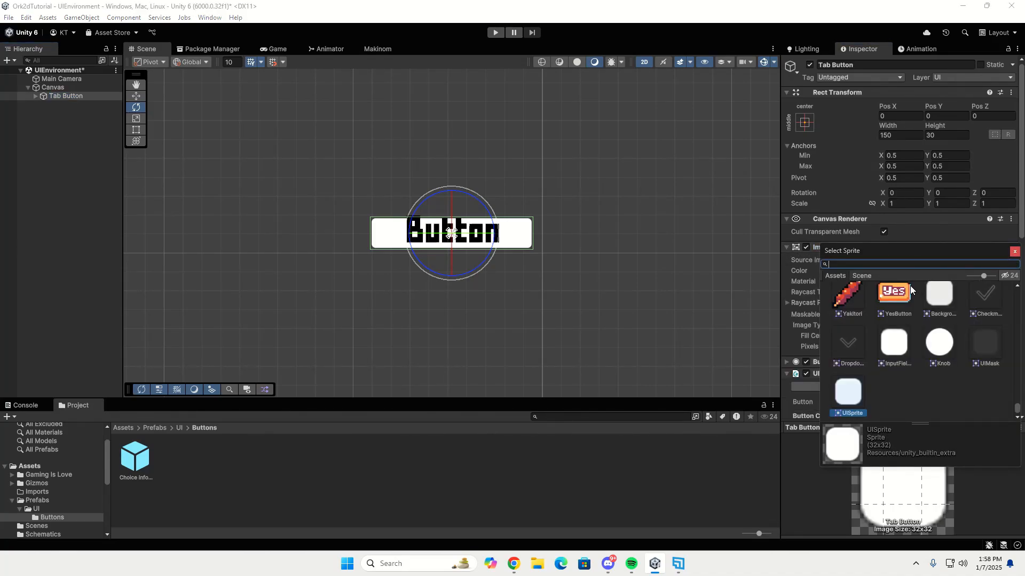
{"action": "type", "text": "b Button"}
{"action": "double_click", "coordinate": [898, 309]}
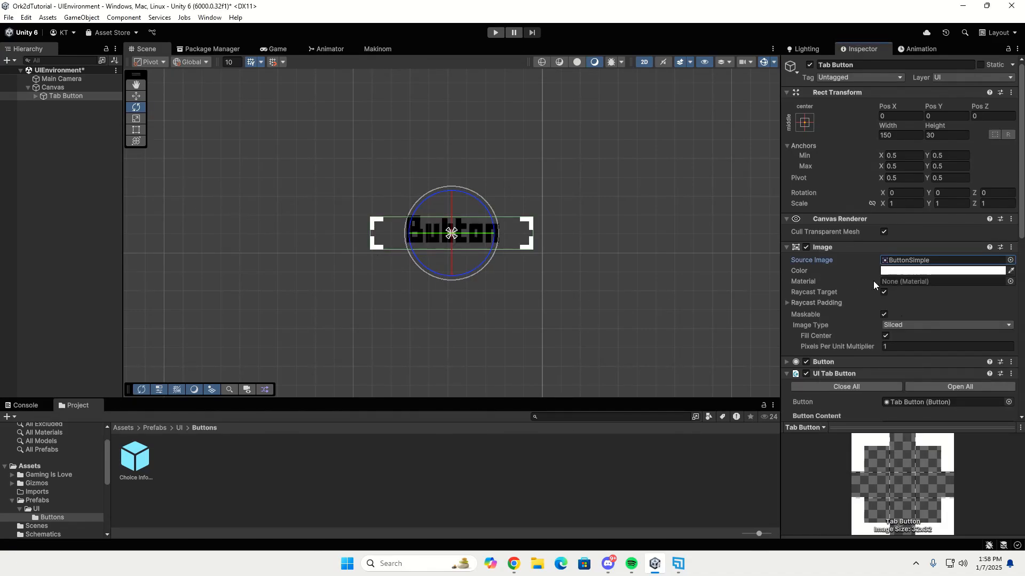
Frame the Tab Button in the scene and set its Text child's Vertex Color to white (FFFFFF)
{"action": "left_click", "coordinate": [37, 97]}
{"action": "double_click", "coordinate": [38, 97]}
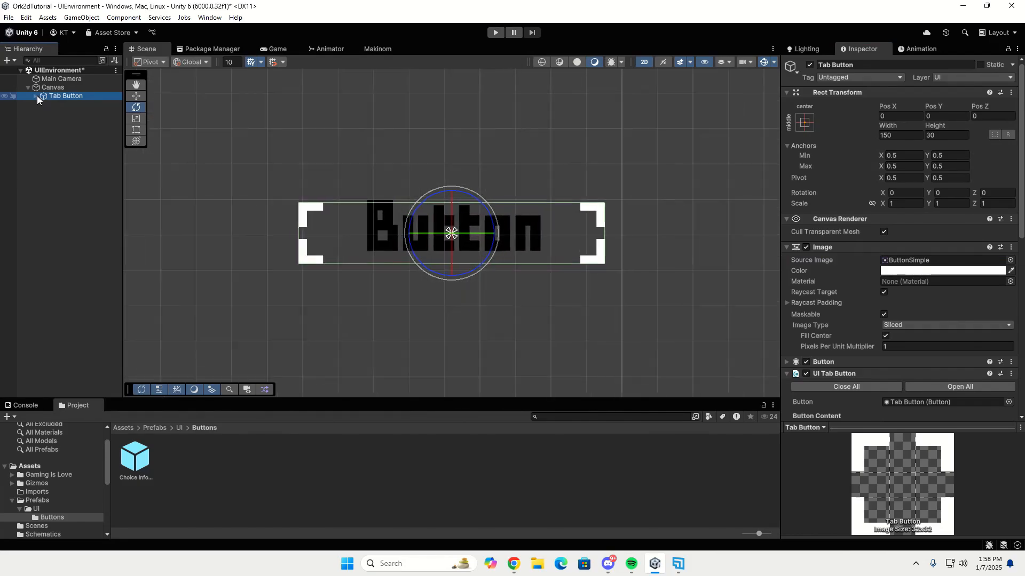
{"action": "left_click", "coordinate": [37, 97]}
{"action": "left_click", "coordinate": [57, 114]}
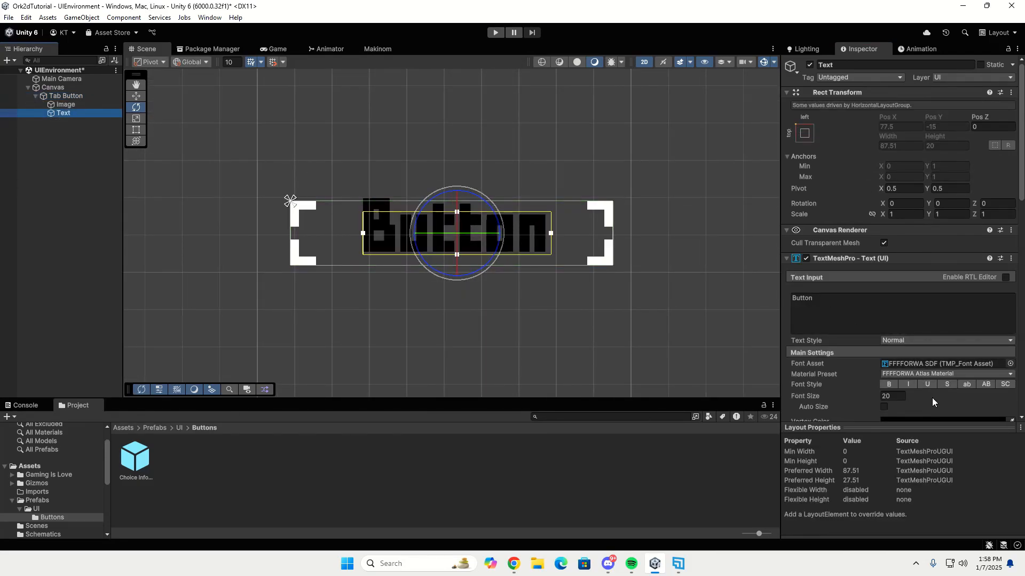
{"action": "scroll", "coordinate": [932, 398], "scroll_direction": "down", "scroll_amount": 3}
{"action": "left_click", "coordinate": [931, 365]}
{"action": "left_click_drag", "start_coordinate": [956, 374], "coordinate": [896, 333]}
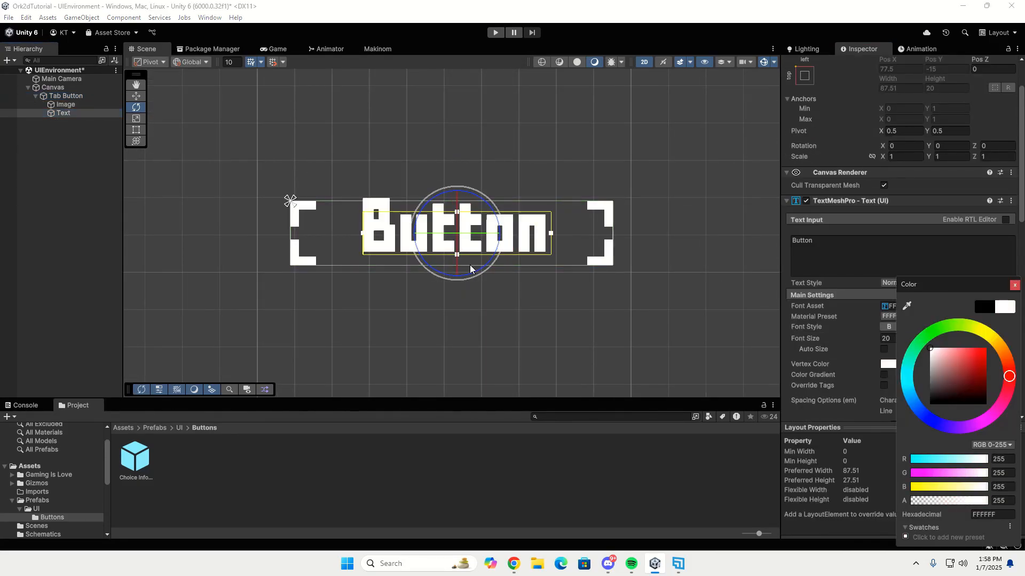
{"action": "left_click", "coordinate": [37, 184]}
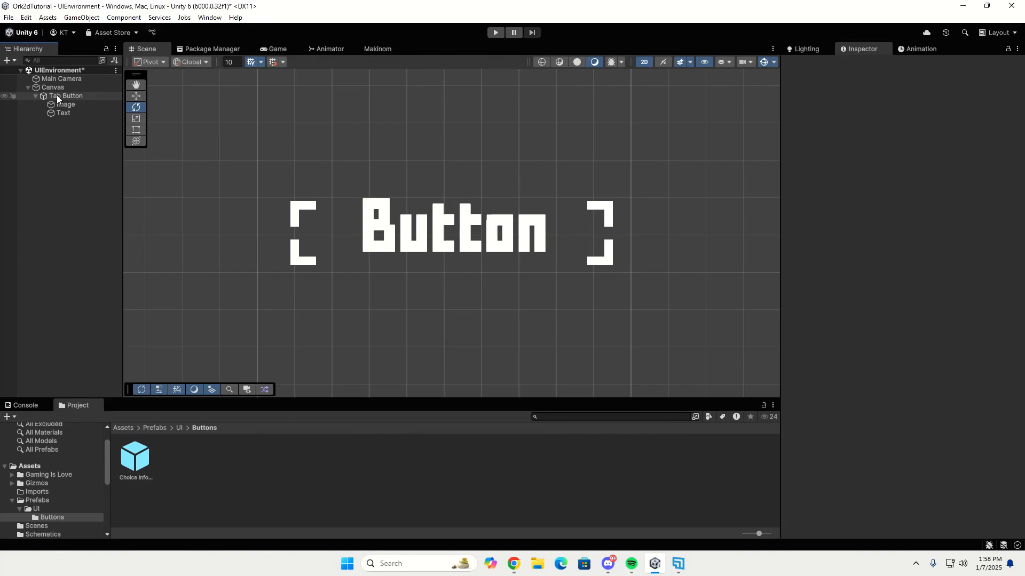
Save the Tab Button as a prefab in the Buttons folder and delete its instance from the Canvas
{"action": "left_click_drag", "start_coordinate": [57, 95], "coordinate": [224, 475]}
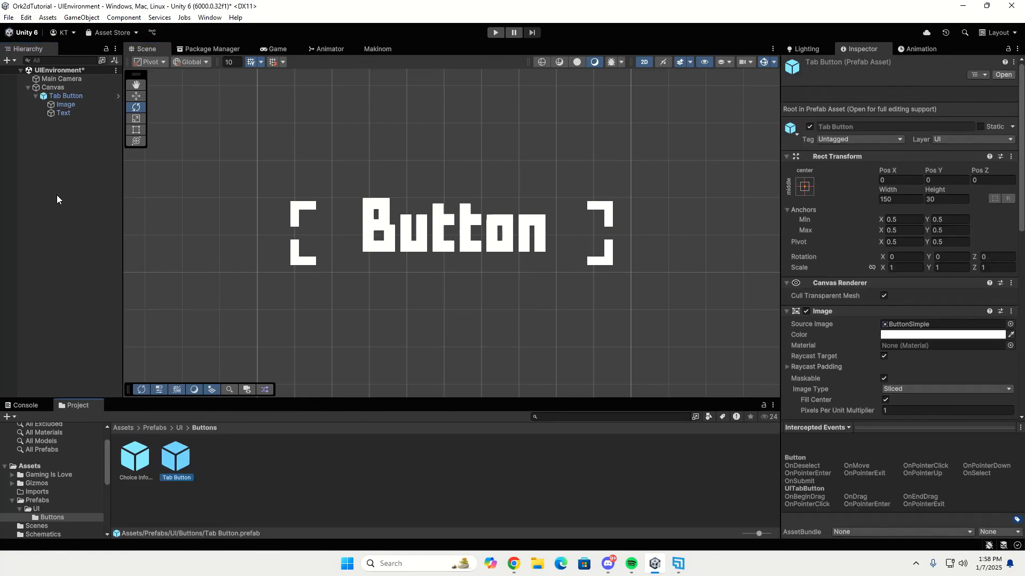
{"action": "left_click", "coordinate": [67, 96]}
{"action": "key", "text": "Delete"}
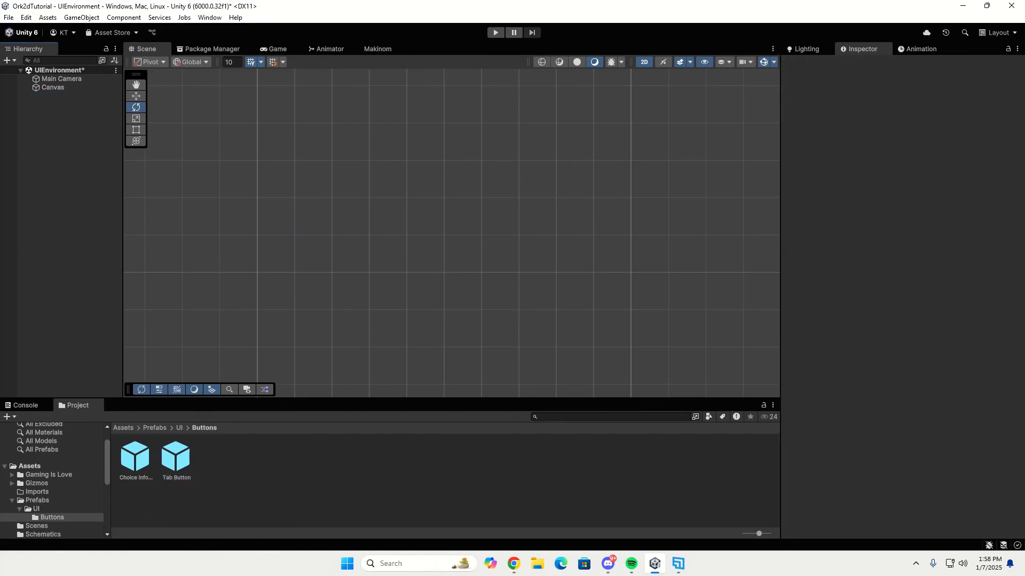
Open the Tab Button prefab to review its components, and return to the scene
{"action": "double_click", "coordinate": [181, 462]}
{"action": "scroll", "coordinate": [874, 290], "scroll_direction": "down", "scroll_amount": 4}
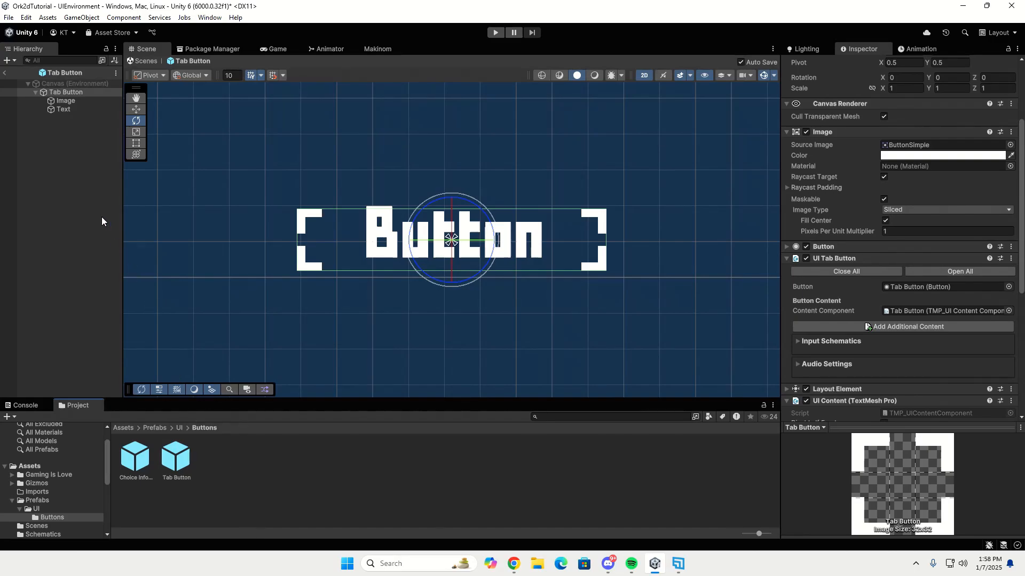
{"action": "left_click", "coordinate": [5, 73]}
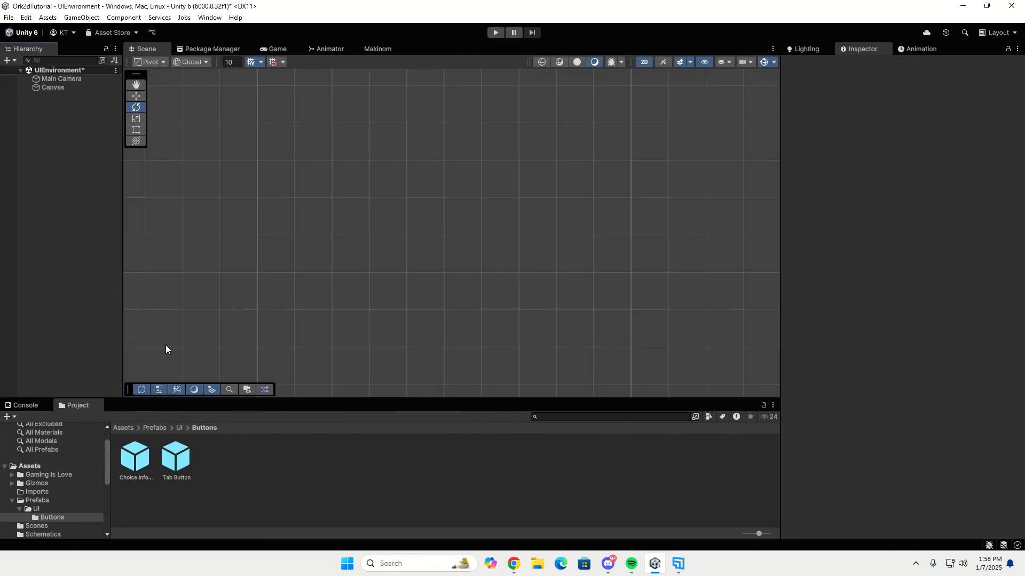
Place an instance of the Tab Button prefab under Canvas and set its Layout Element Min Height to 50
{"action": "left_click", "coordinate": [175, 462]}
{"action": "left_click_drag", "start_coordinate": [175, 469], "coordinate": [47, 89]}
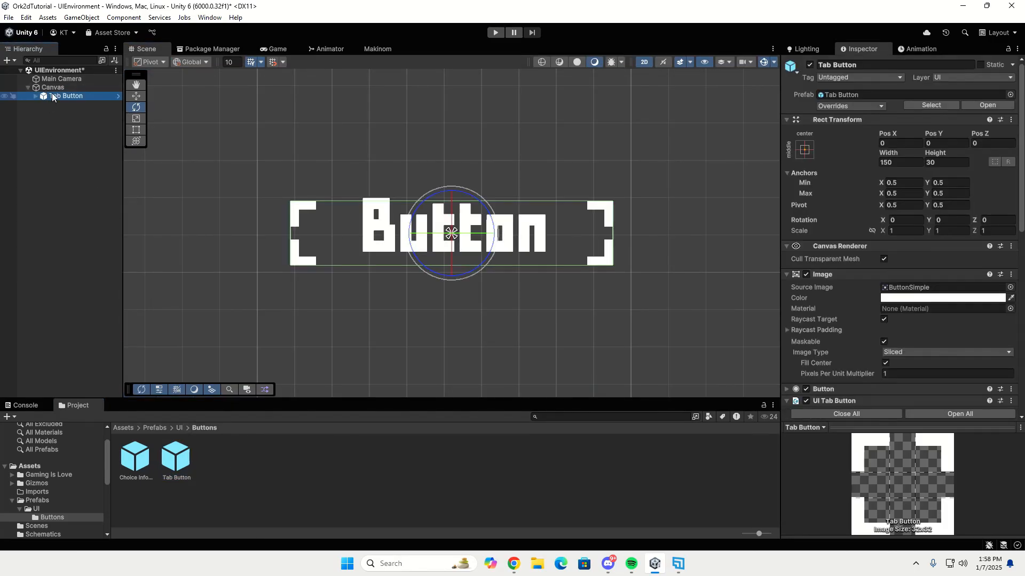
{"action": "left_click", "coordinate": [788, 273]}
{"action": "left_click", "coordinate": [785, 297]}
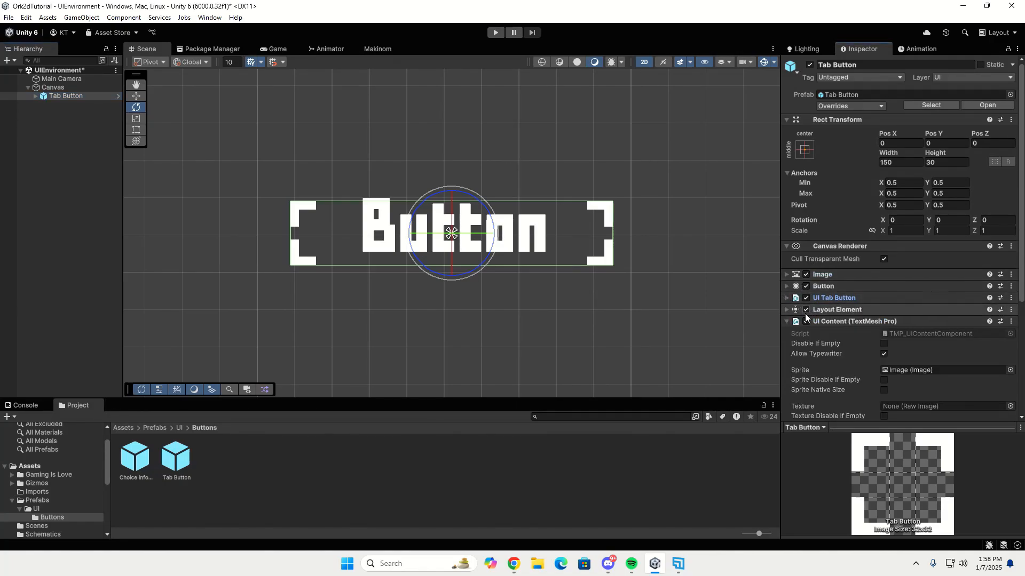
{"action": "left_click", "coordinate": [788, 322]}
{"action": "left_click", "coordinate": [786, 309]}
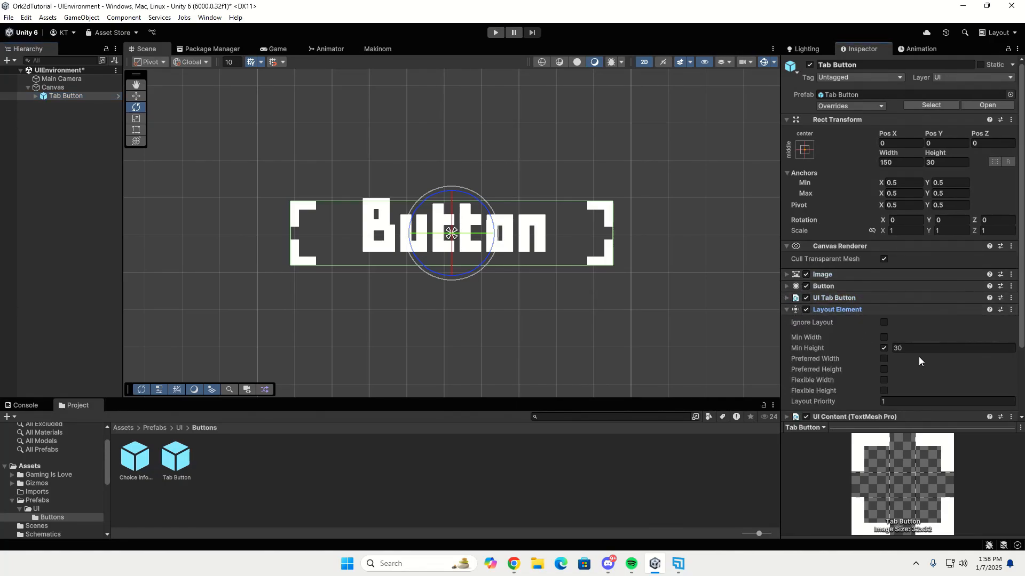
{"action": "left_click", "coordinate": [917, 350]}
{"action": "type", "text": "50"}
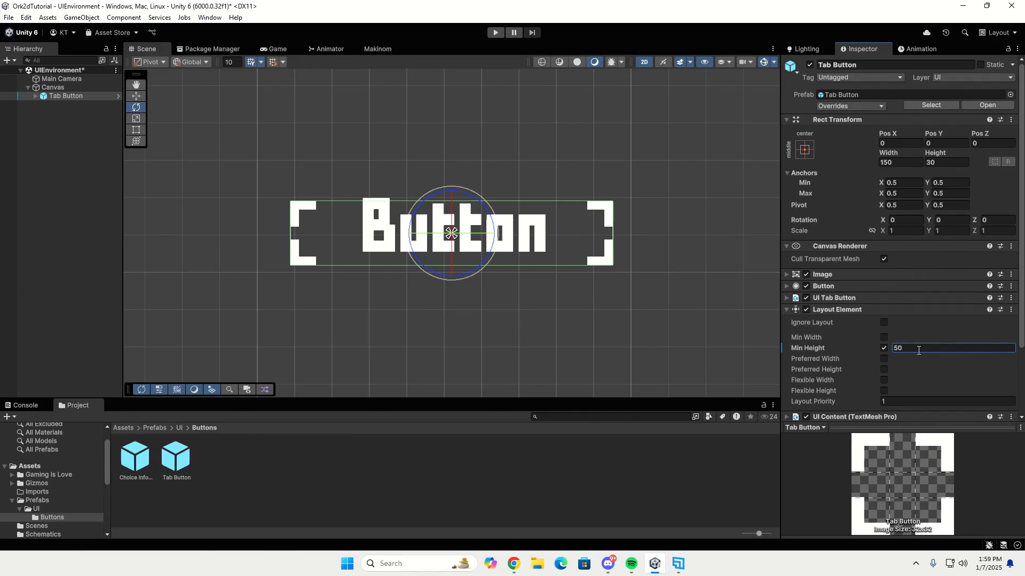
Apply all overrides of the Tab Button instance to its prefab and delete the instance from the Canvas
{"action": "left_click", "coordinate": [878, 107]}
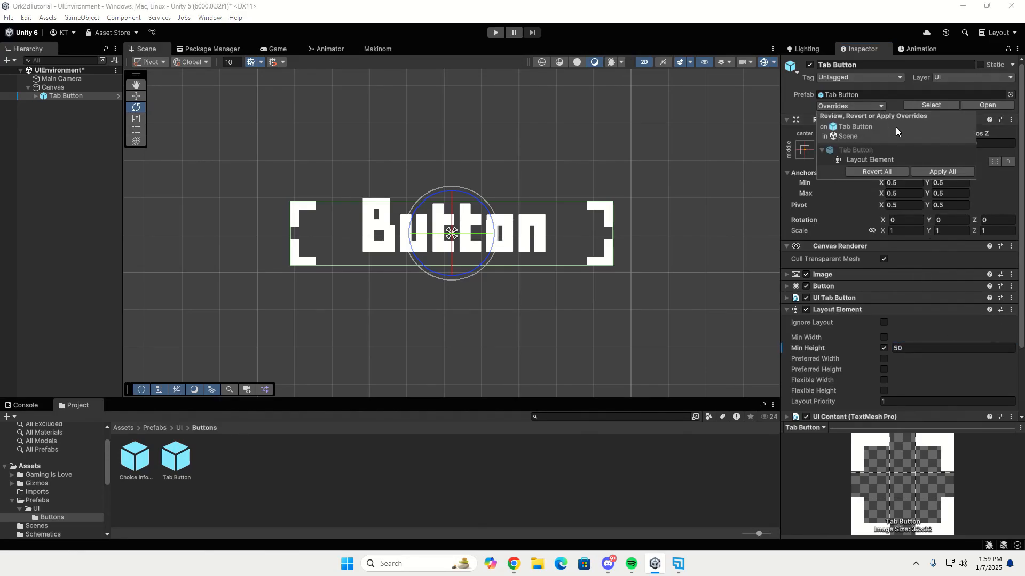
{"action": "left_click", "coordinate": [927, 169]}
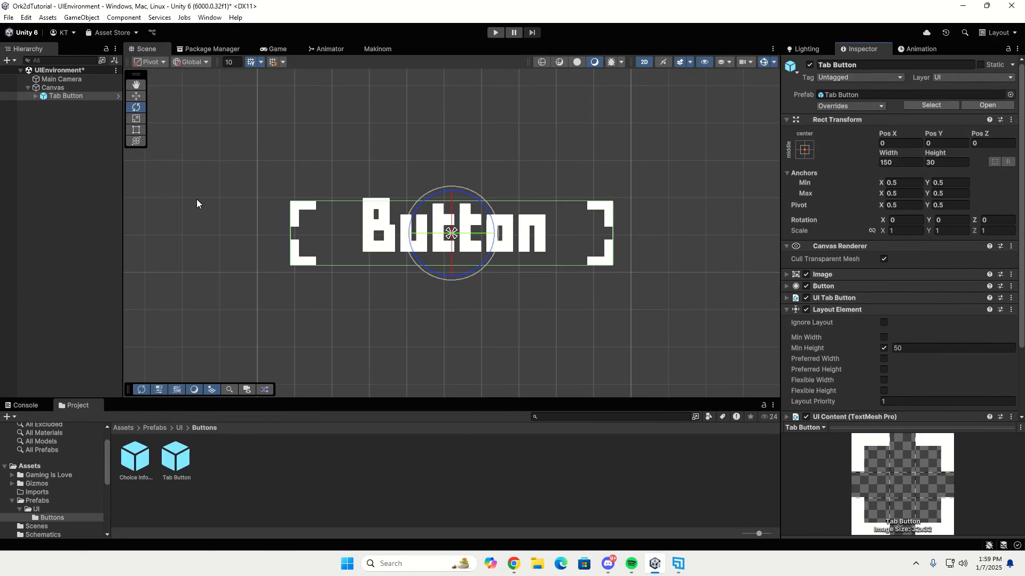
{"action": "left_click", "coordinate": [78, 203]}
{"action": "left_click", "coordinate": [80, 88]}
{"action": "left_click", "coordinate": [92, 97]}
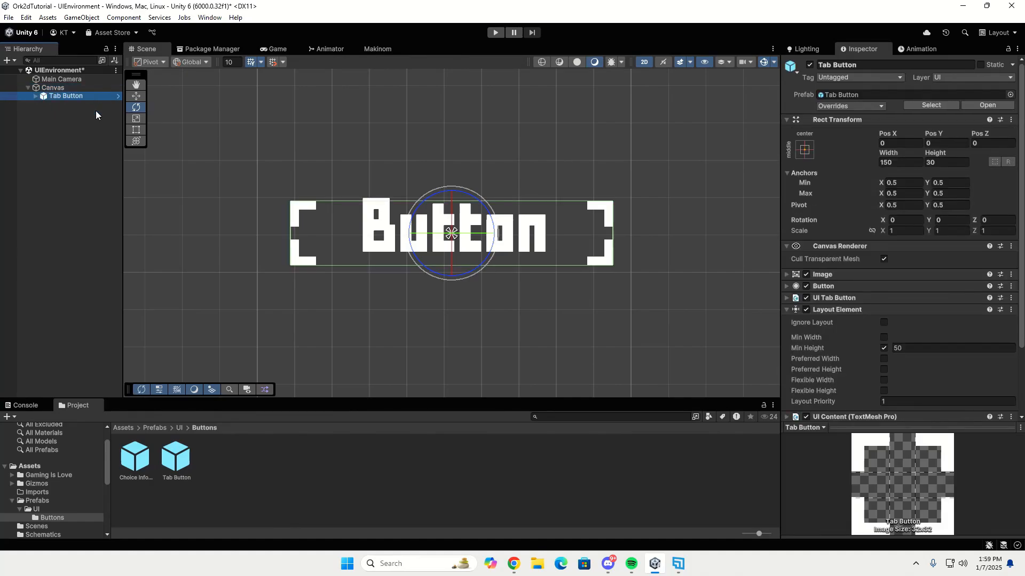
{"action": "key", "text": "Delete"}
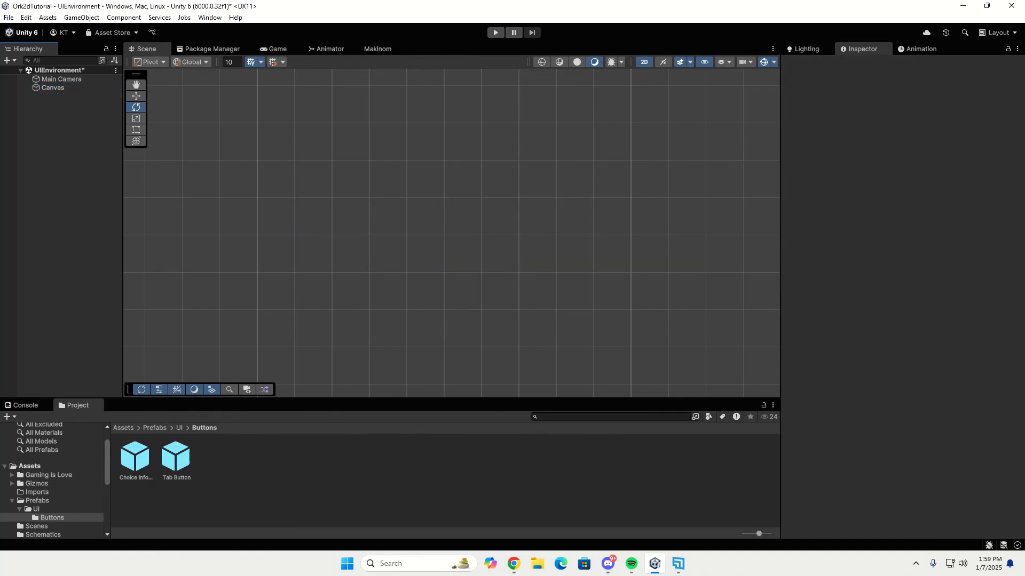
On a new Tab Button instance under Canvas, set all four Horizontal Layout Group paddings to 10 and apply the overrides to the prefab
{"action": "left_click_drag", "start_coordinate": [178, 462], "coordinate": [53, 89]}
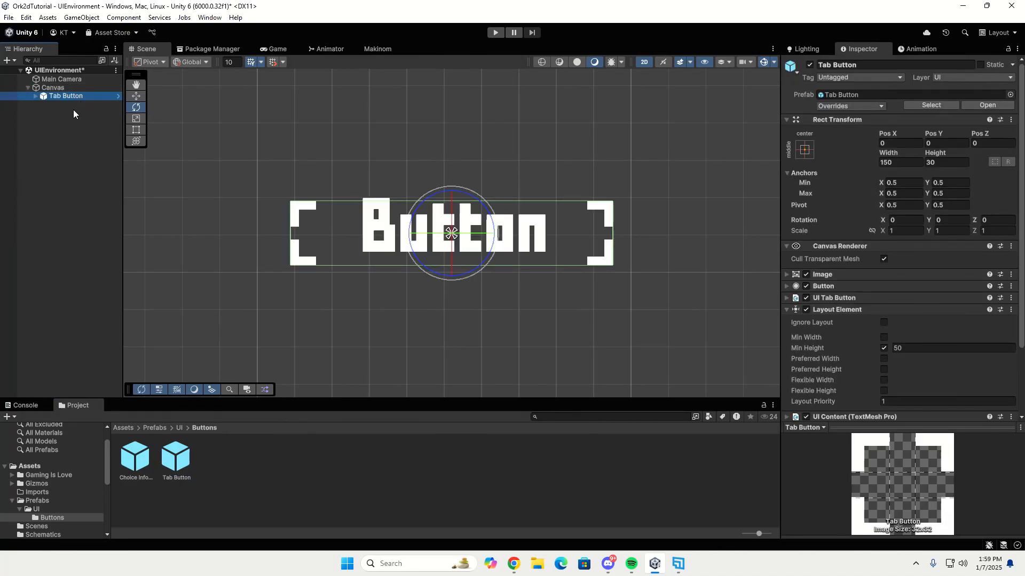
{"action": "left_click", "coordinate": [788, 310]}
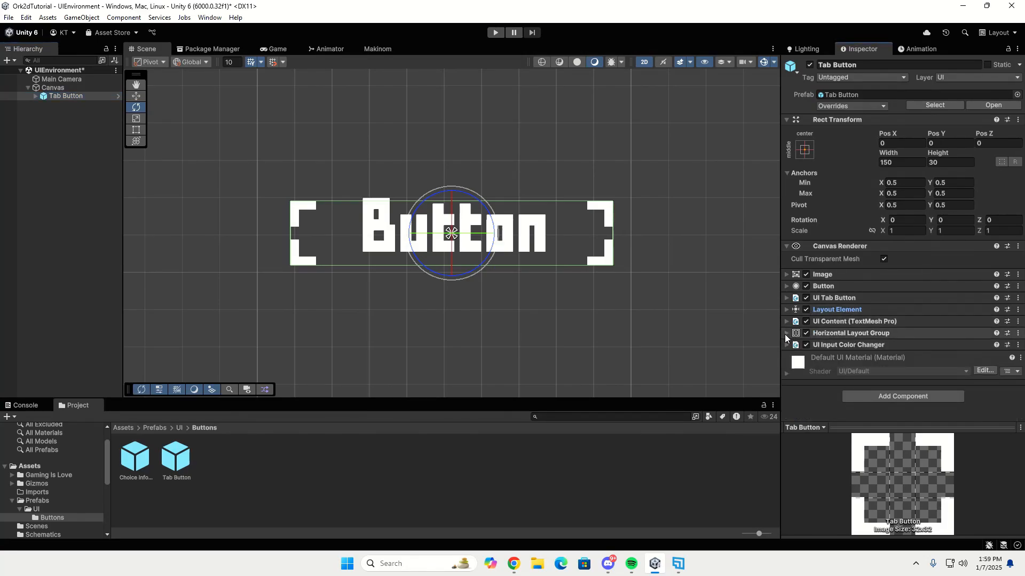
{"action": "left_click", "coordinate": [786, 333]}
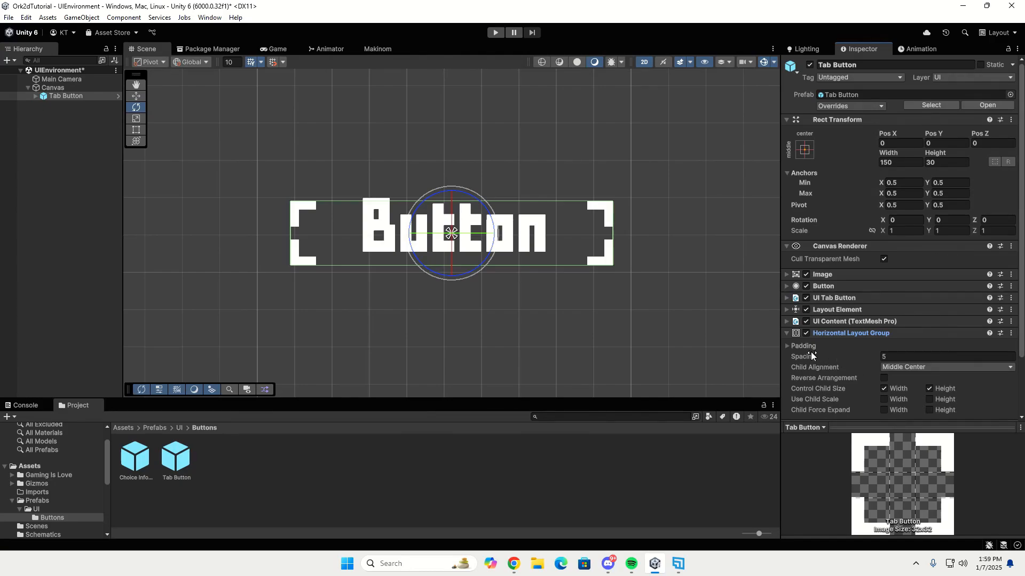
{"action": "left_click", "coordinate": [787, 346]}
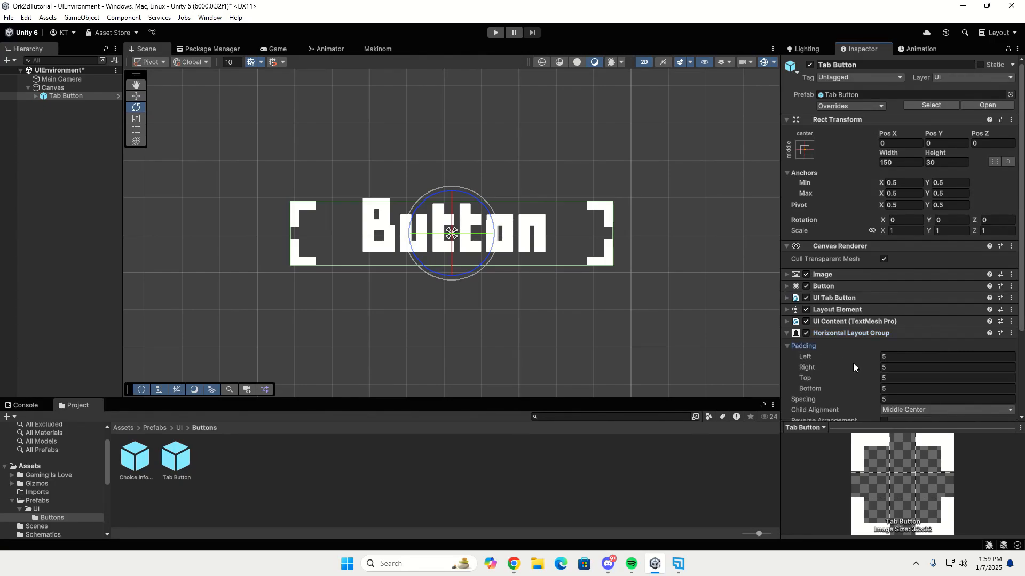
{"action": "left_click", "coordinate": [891, 360]}
{"action": "type", "text": "10"}
{"action": "key", "text": "Tab"}
{"action": "type", "text": "10"}
{"action": "key", "text": "Tab"}
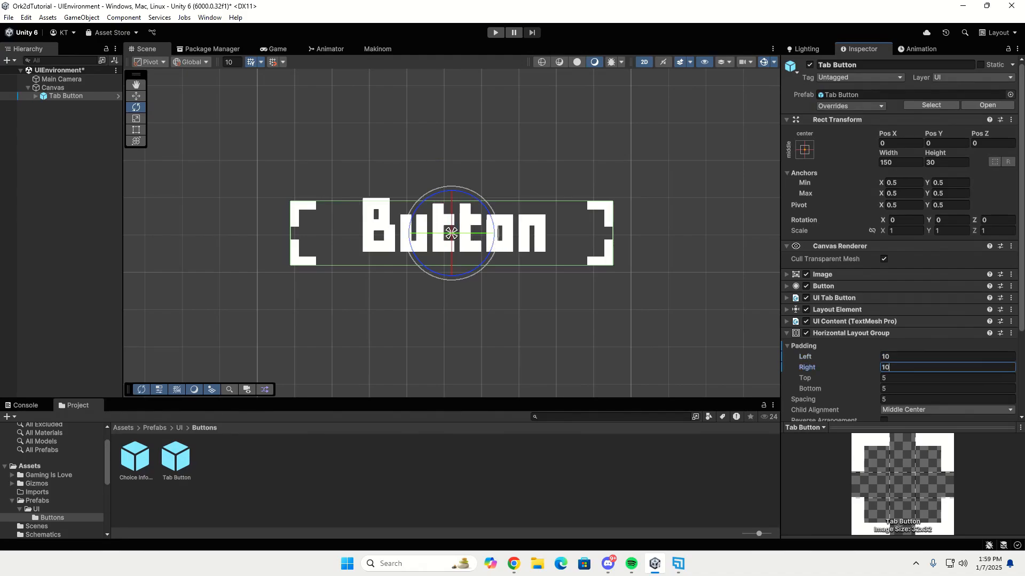
{"action": "type", "text": "10"}
{"action": "key", "text": "Tab"}
{"action": "type", "text": "10"}
{"action": "key", "text": "Tab"}
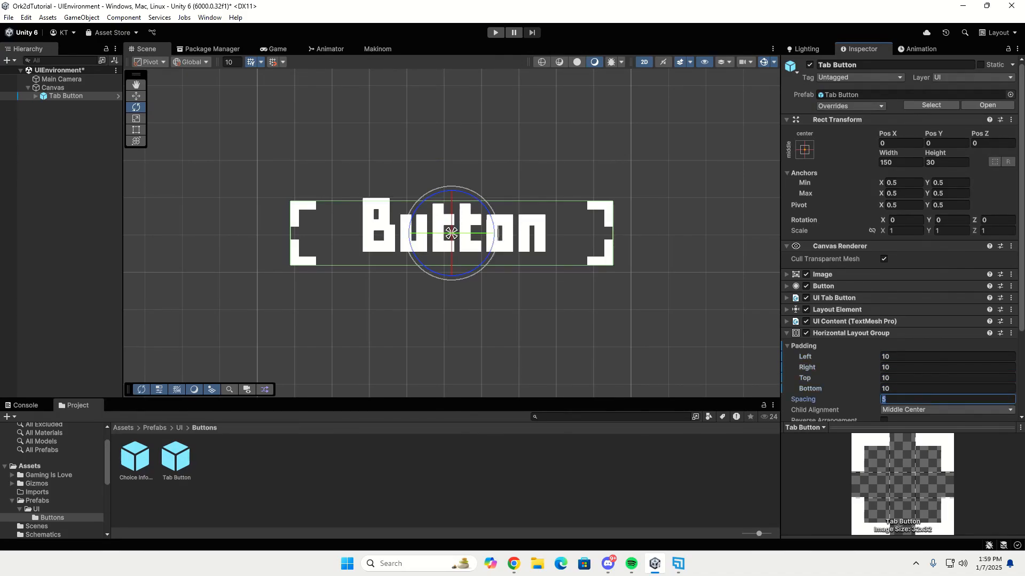
{"action": "left_click", "coordinate": [868, 103]}
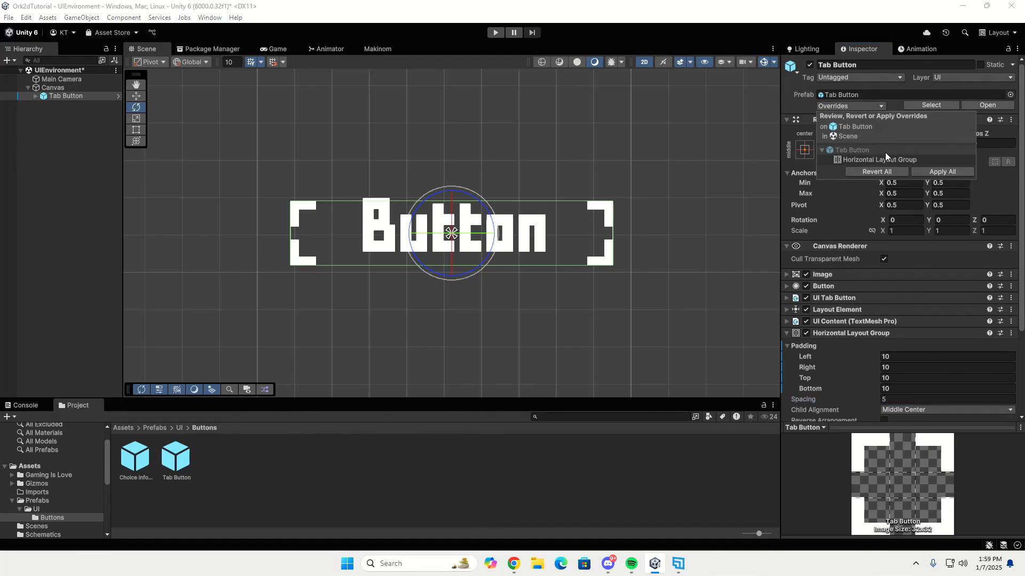
{"action": "left_click", "coordinate": [915, 171]}
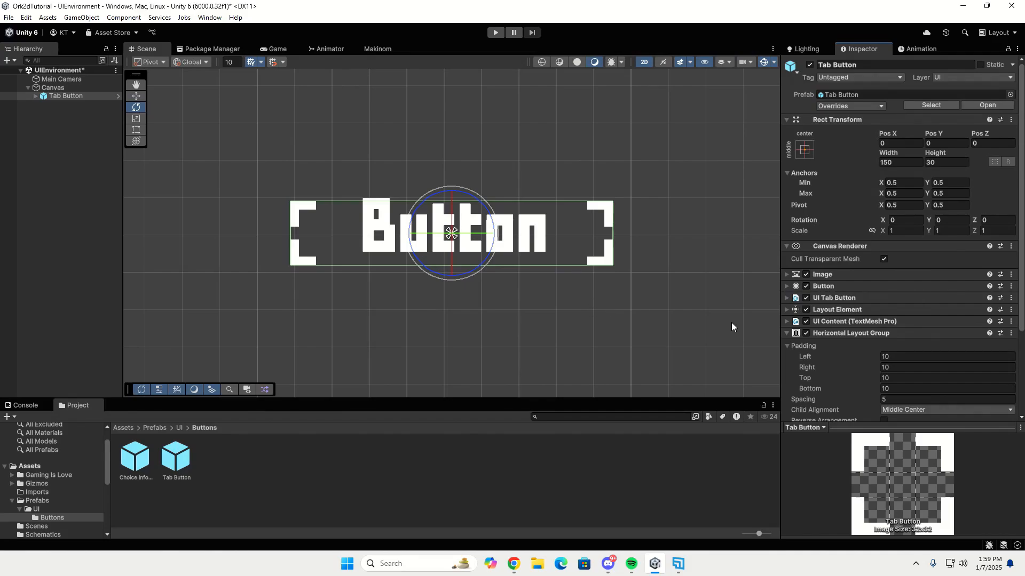
Check the TextMeshPro settings of the Tab Button's Text child and delete the Tab Button instance from the Canvas
{"action": "left_click", "coordinate": [35, 96]}
{"action": "left_click", "coordinate": [52, 113]}
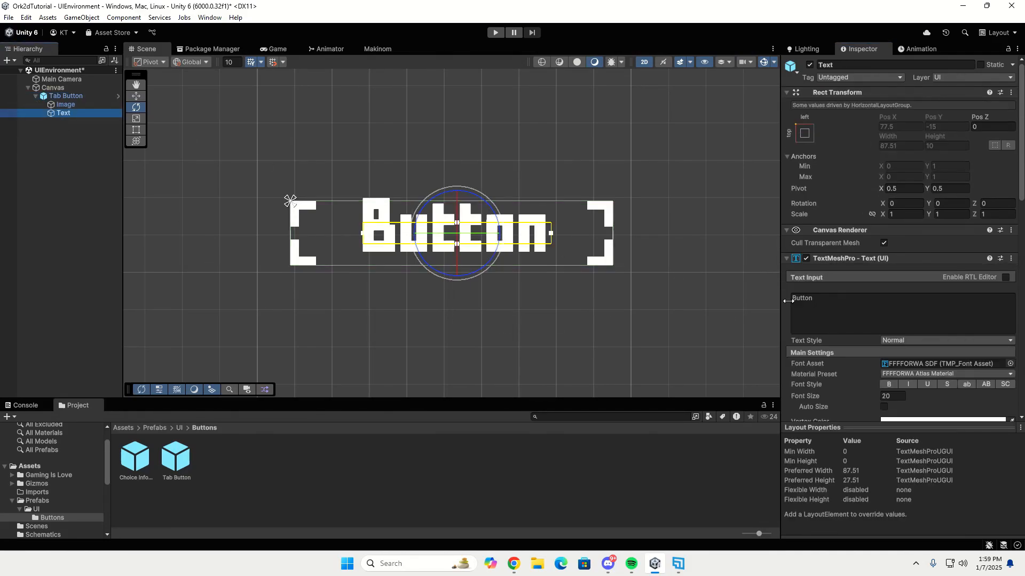
{"action": "scroll", "coordinate": [862, 347], "scroll_direction": "down", "scroll_amount": 5}
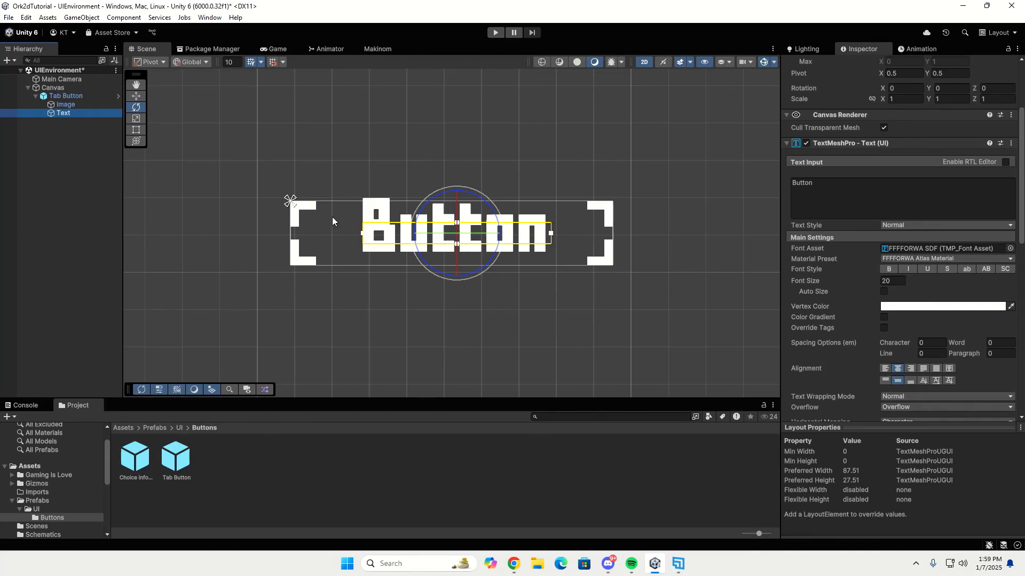
{"action": "left_click", "coordinate": [82, 155]}
{"action": "left_click", "coordinate": [73, 97]}
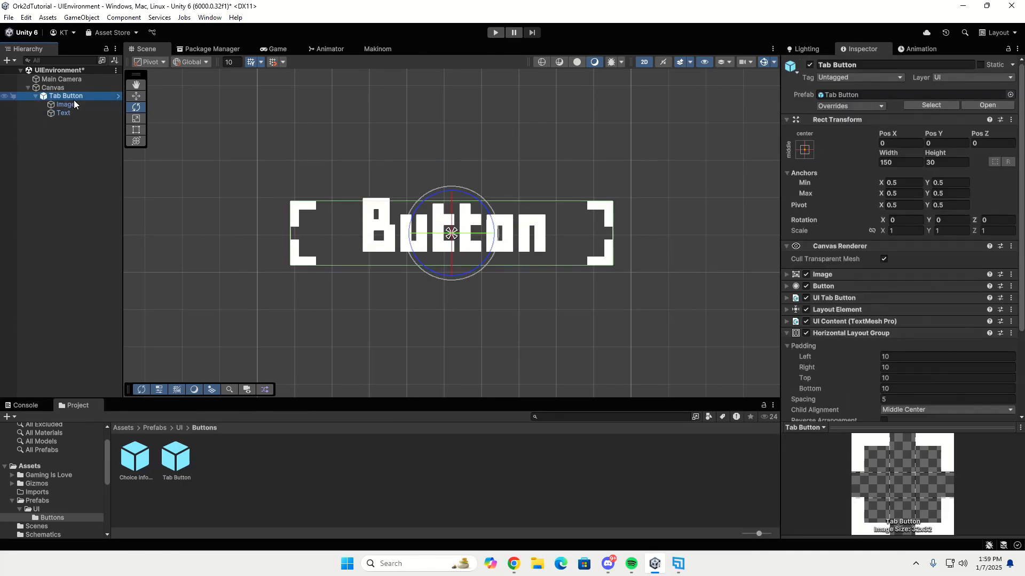
{"action": "key", "text": "Delete"}
Add a Makinom UI Box value input of type Toggle (TextMeshPro) as a child of Canvas
{"action": "left_click", "coordinate": [49, 86]}
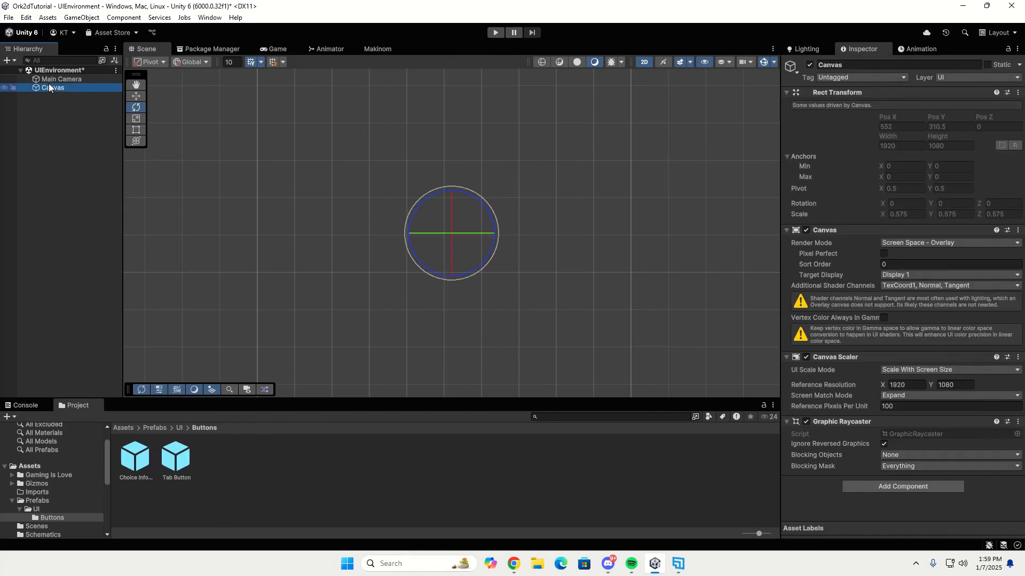
{"action": "right_click", "coordinate": [49, 87]}
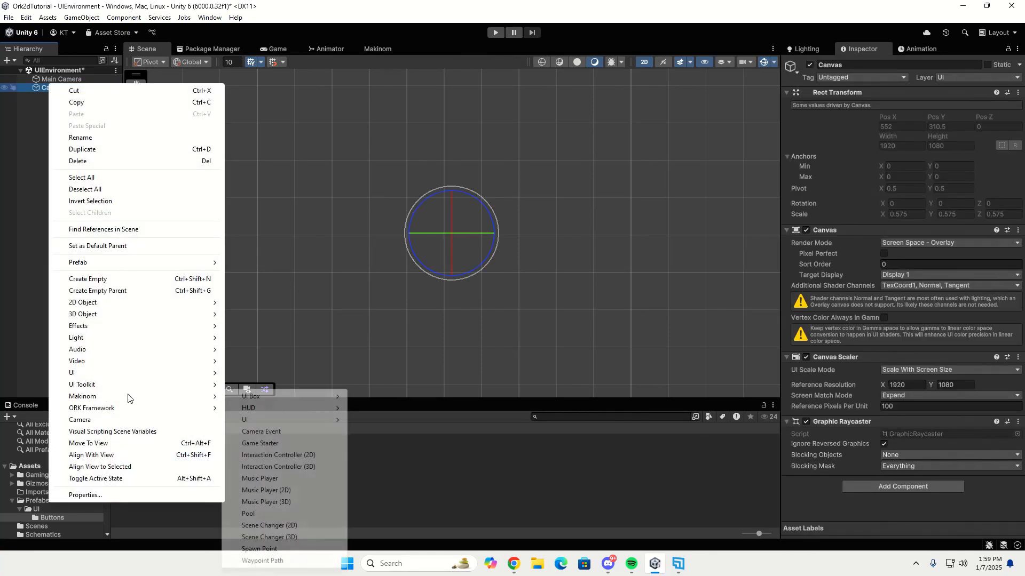
{"action": "mouse_move", "coordinate": [130, 396]}
{"action": "mouse_move", "coordinate": [252, 402]}
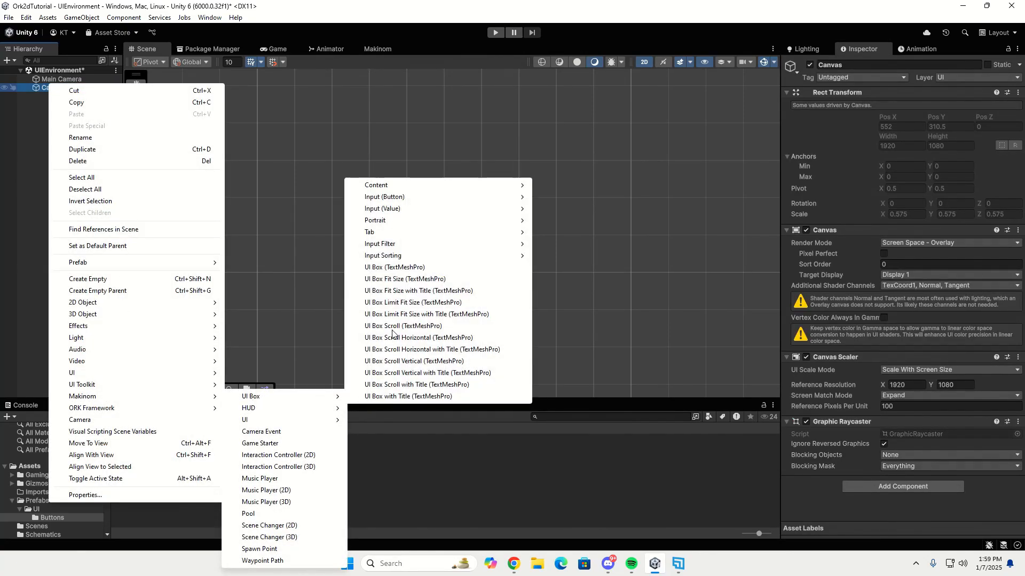
{"action": "mouse_move", "coordinate": [401, 233]}
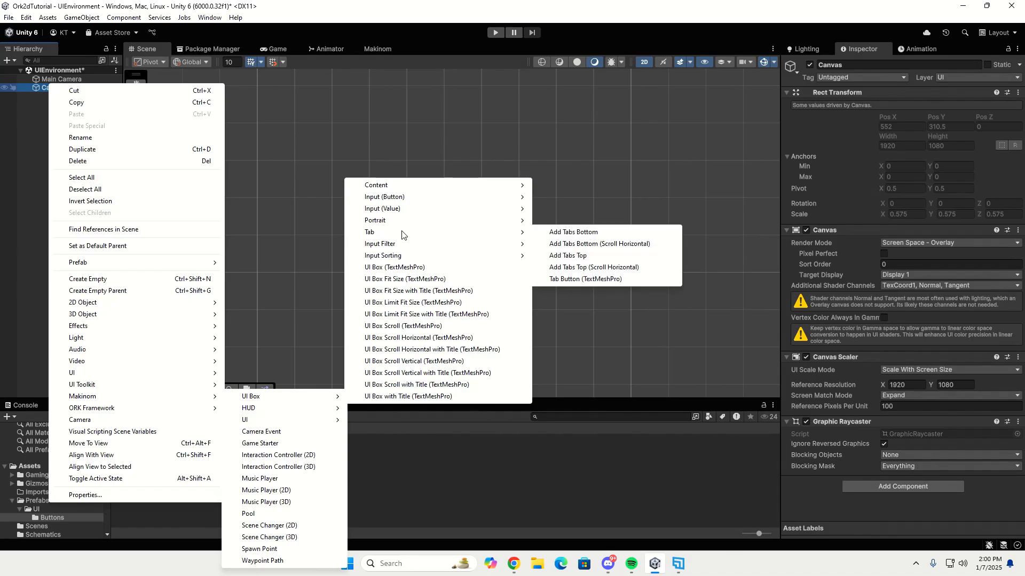
{"action": "mouse_move", "coordinate": [398, 209]}
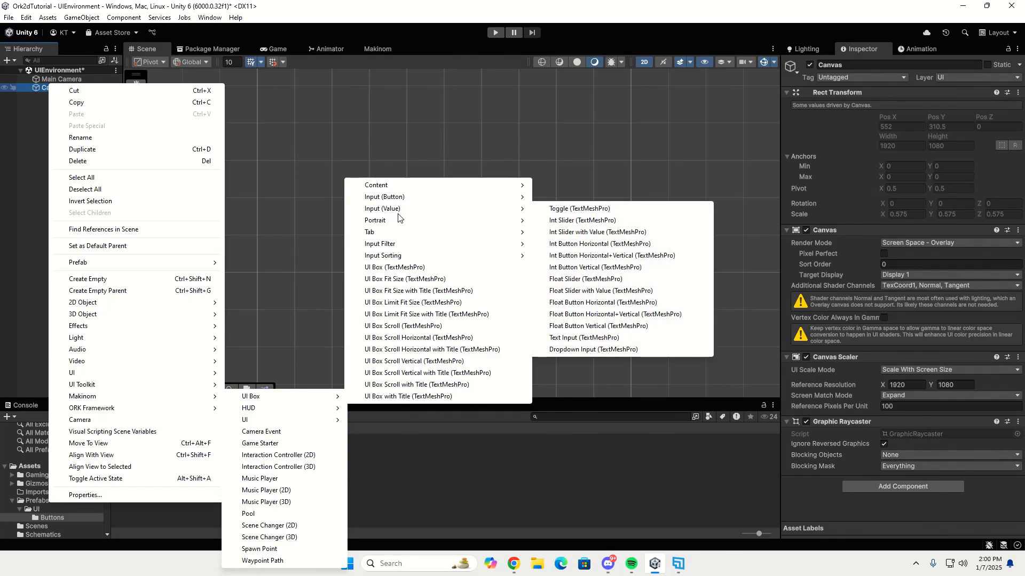
{"action": "mouse_move", "coordinate": [401, 259]}
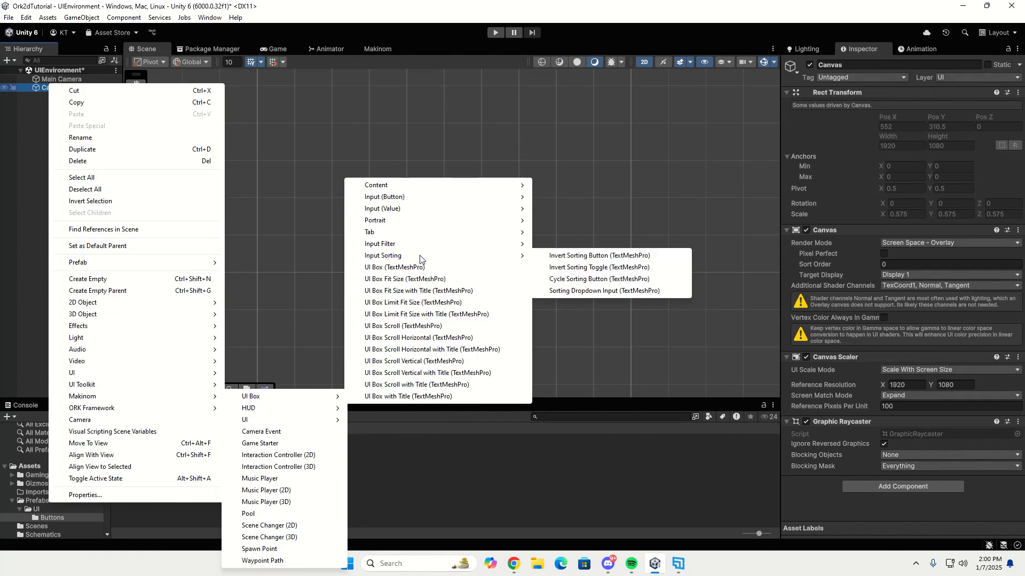
{"action": "mouse_move", "coordinate": [424, 203]}
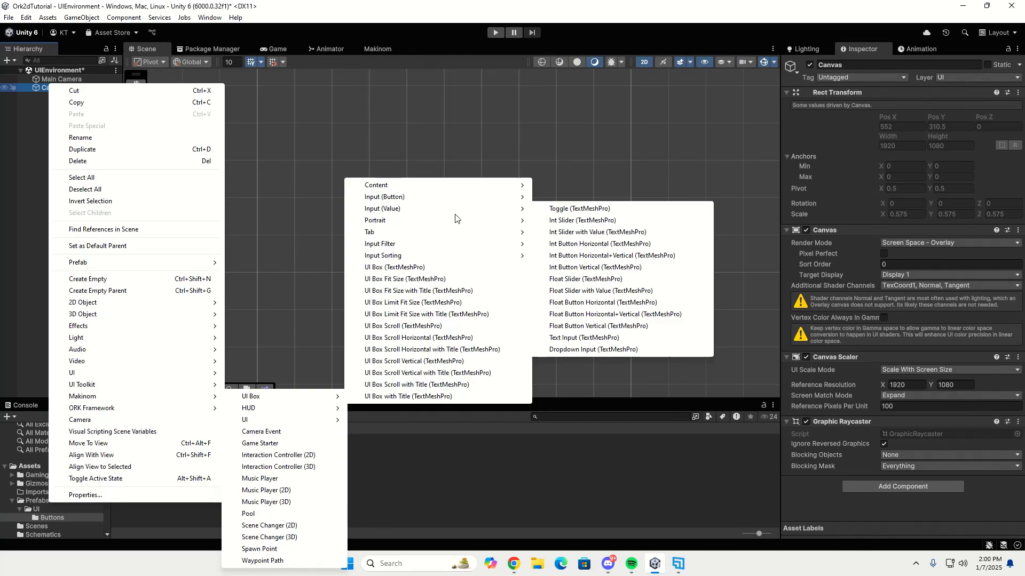
{"action": "left_click", "coordinate": [555, 213]}
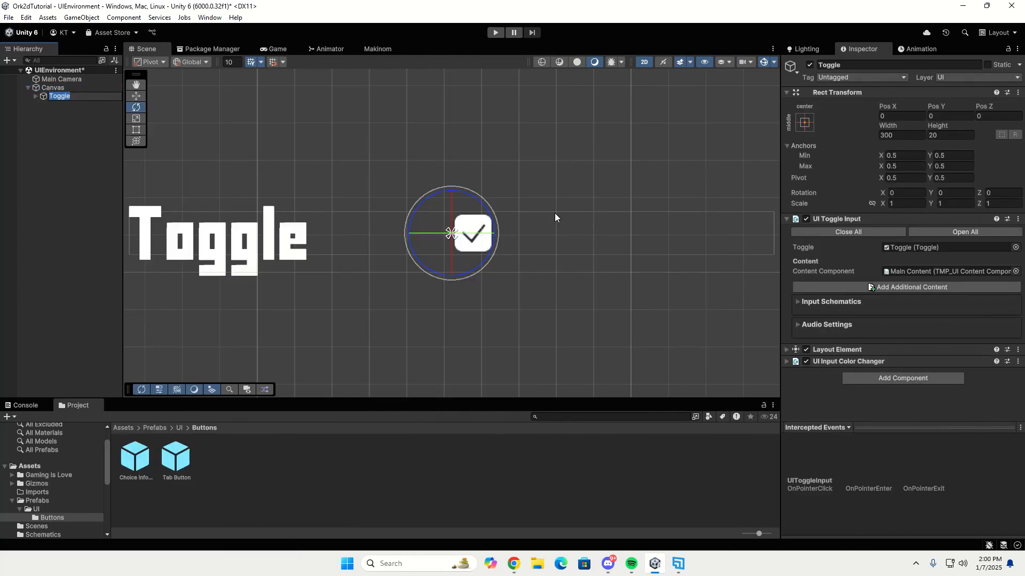
Expand the whole child hierarchy of the new Toggle and select its Checkmark object
{"action": "left_click", "coordinate": [36, 96]}
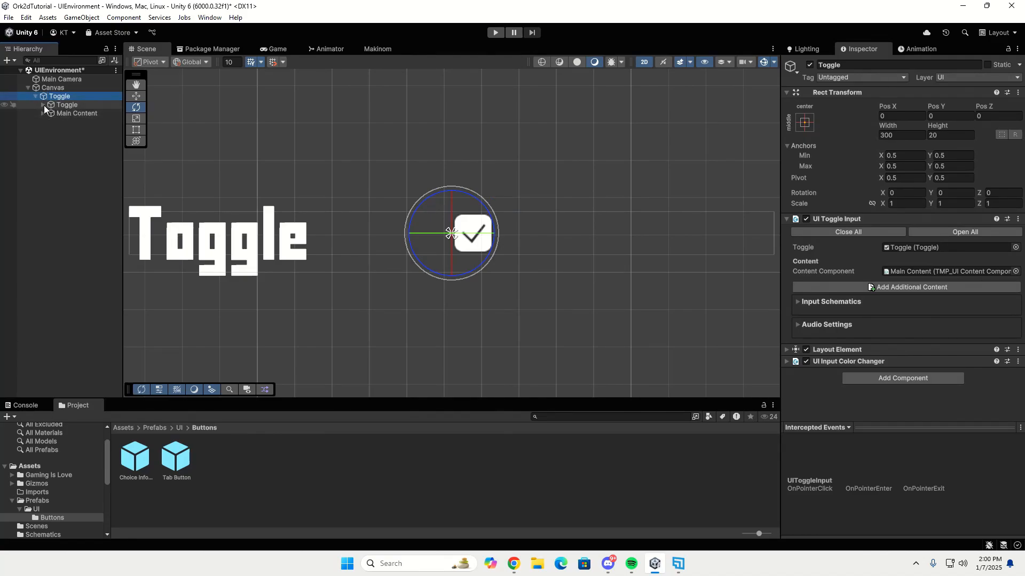
{"action": "left_click", "coordinate": [68, 103]}
{"action": "left_click", "coordinate": [72, 98]}
{"action": "left_click", "coordinate": [82, 113]}
{"action": "left_click", "coordinate": [71, 98], "text": "shift"}
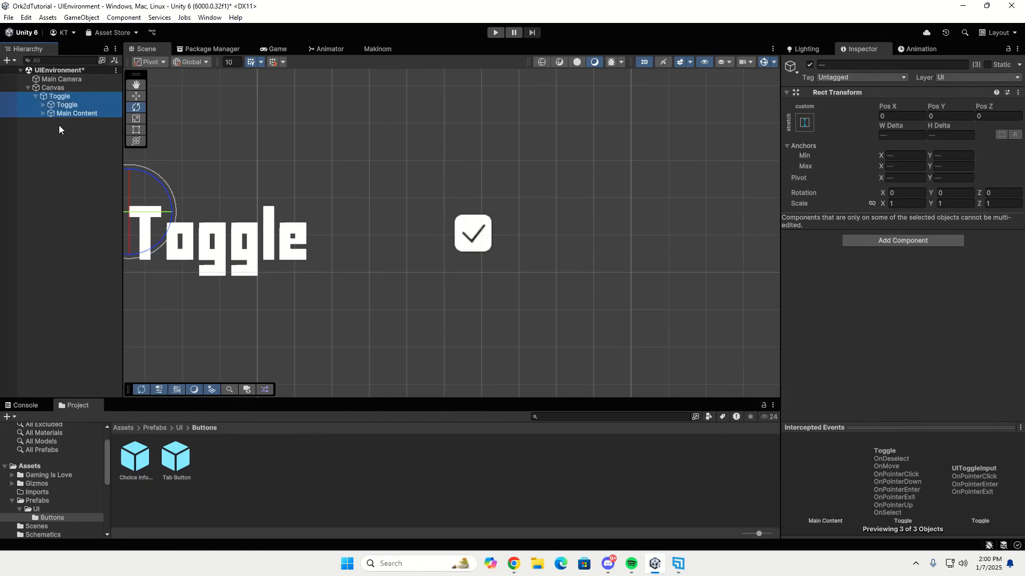
{"action": "key", "text": "alt+Right"}
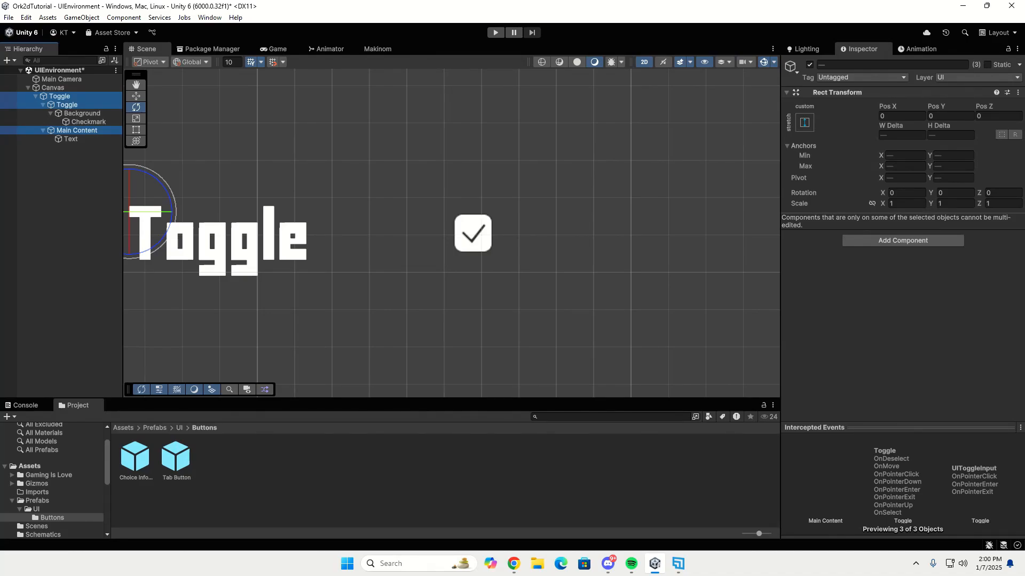
{"action": "left_click", "coordinate": [88, 123]}
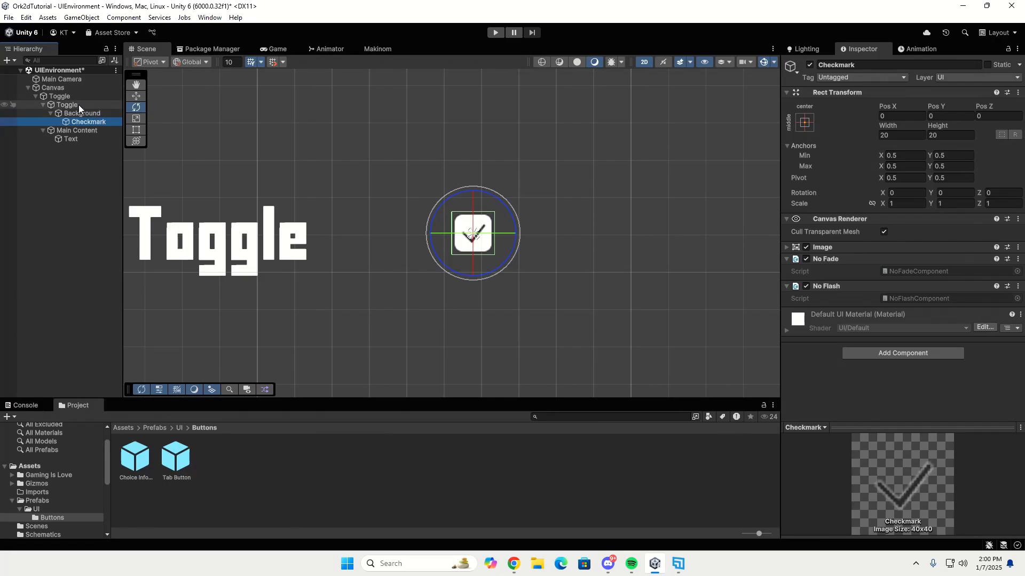
Check the inner Toggle component's settings, then align the Toggle's label text vertically to the middle with left horizontal alignment
{"action": "left_click", "coordinate": [78, 105]}
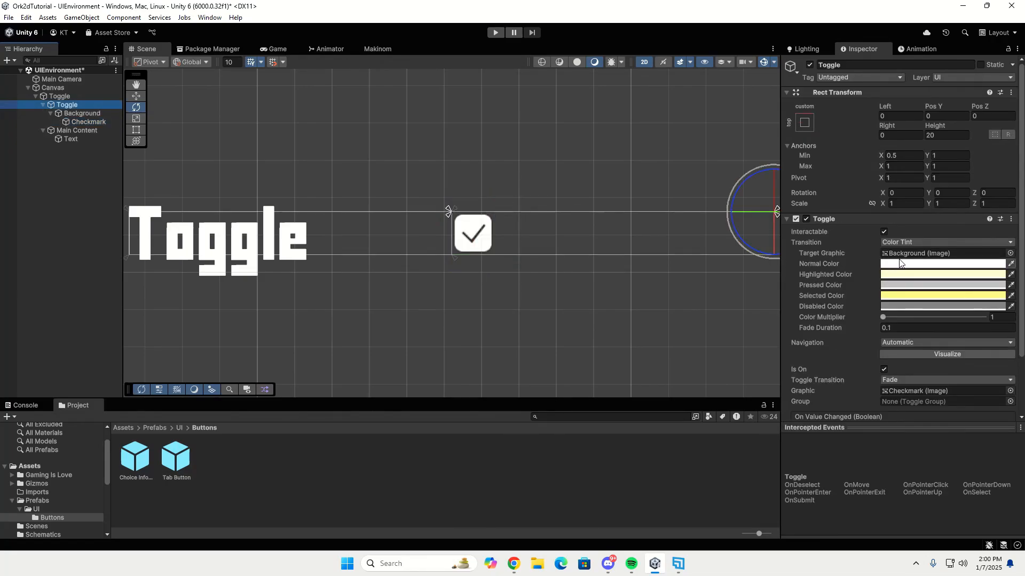
{"action": "scroll", "coordinate": [902, 264], "scroll_direction": "down", "scroll_amount": 3}
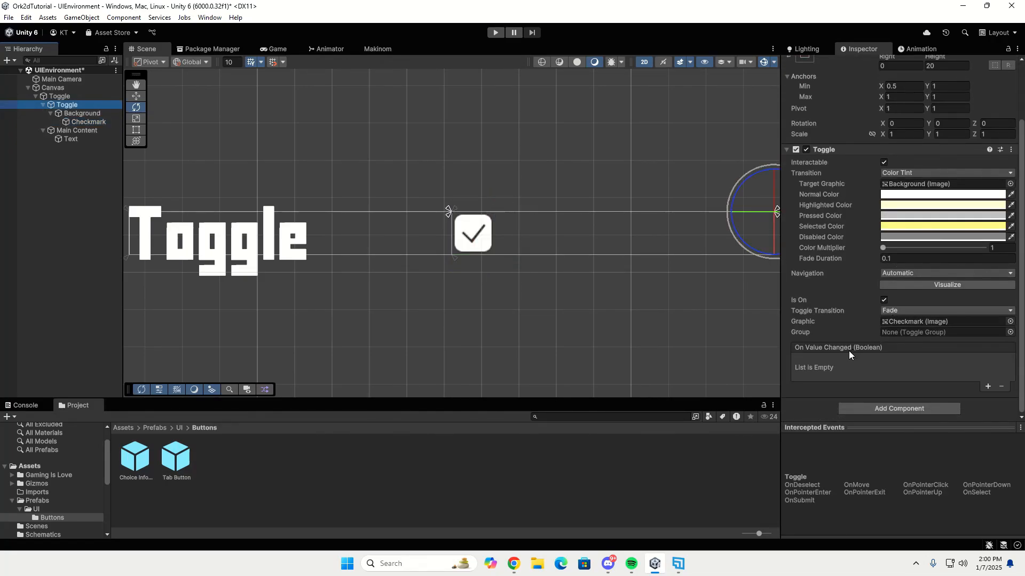
{"action": "left_click", "coordinate": [62, 140]}
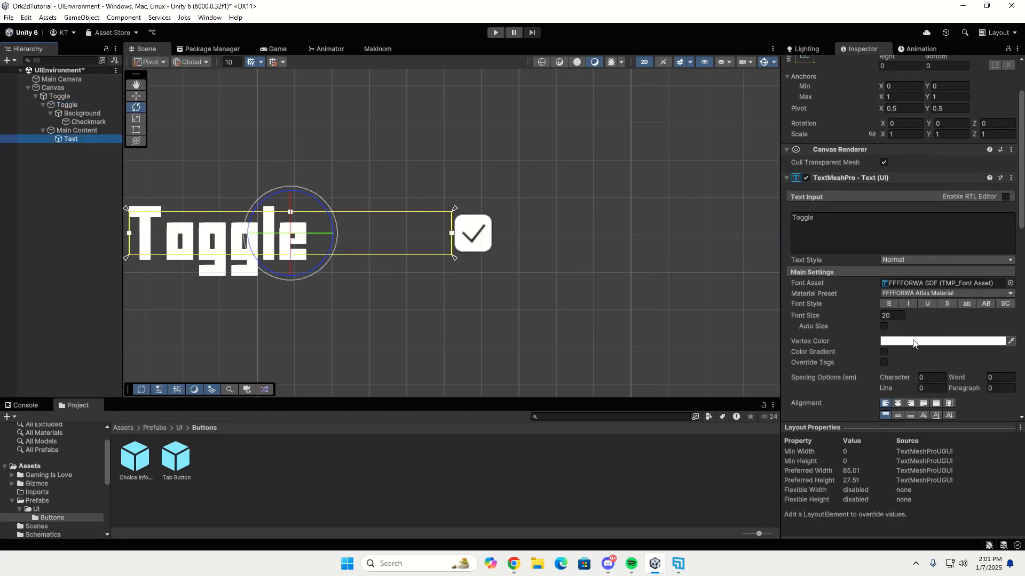
{"action": "left_click", "coordinate": [896, 415]}
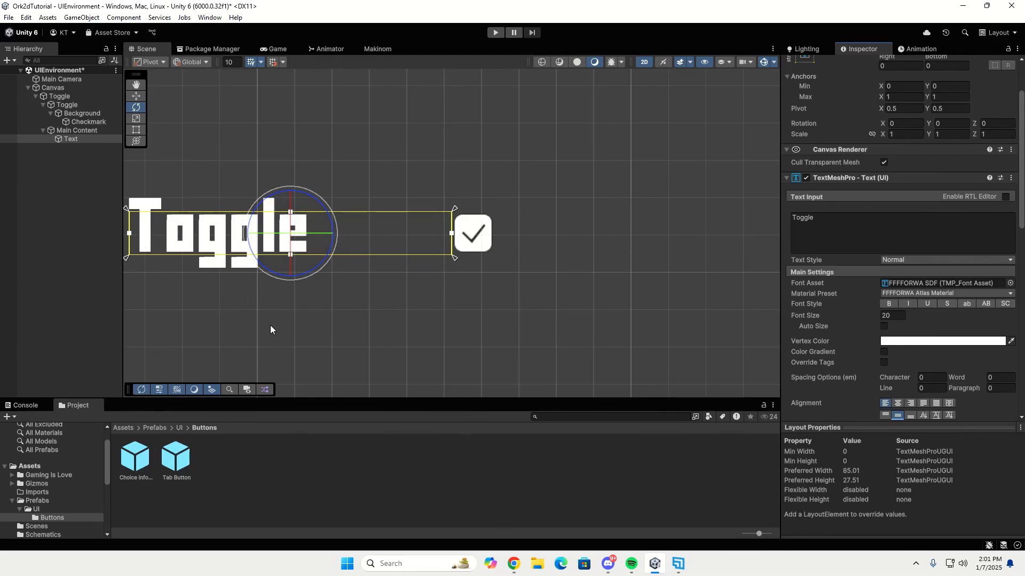
{"action": "middle_click_drag", "start_coordinate": [272, 327], "coordinate": [433, 343]}
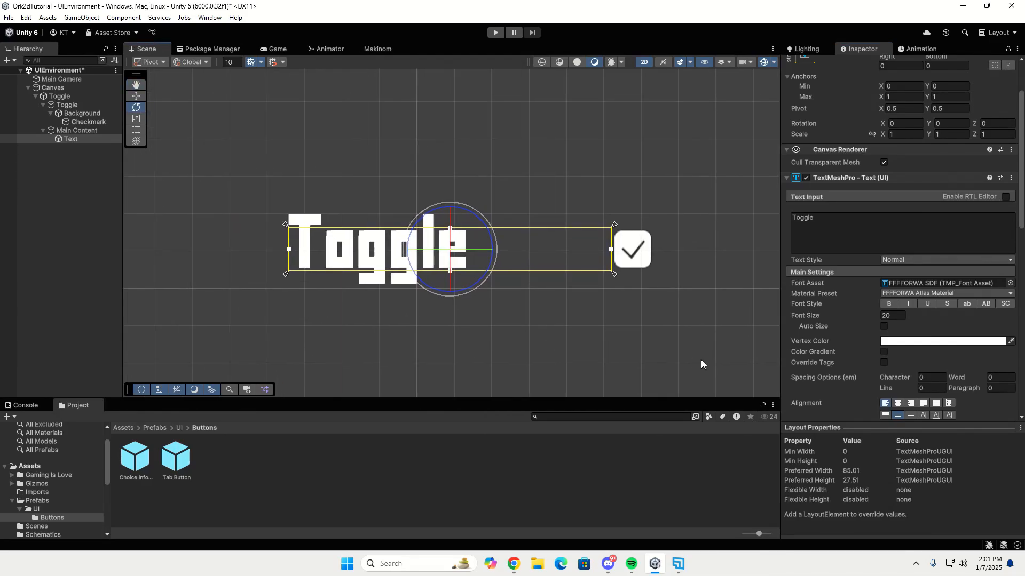
{"action": "left_click", "coordinate": [897, 404]}
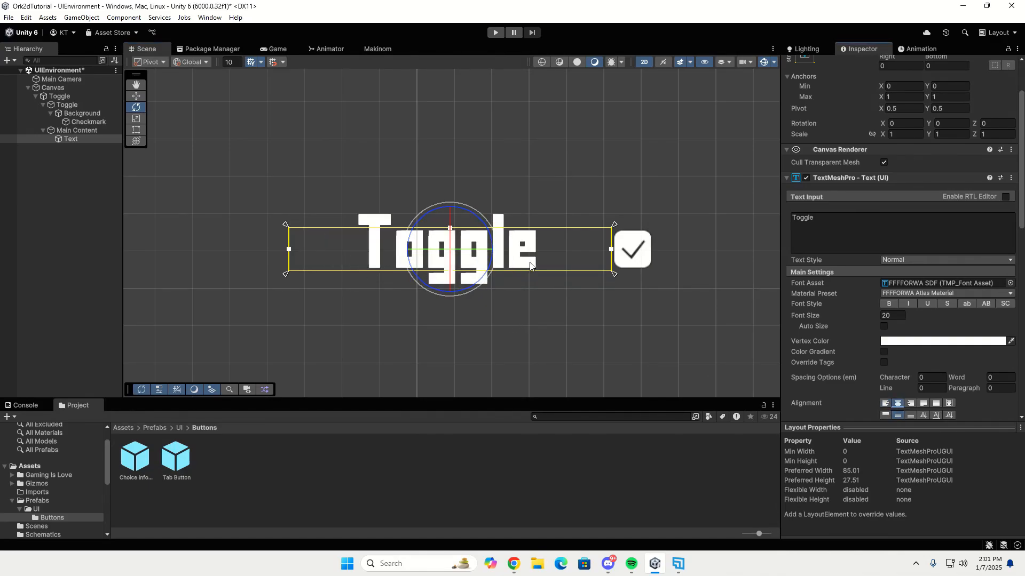
{"action": "left_click", "coordinate": [887, 403]}
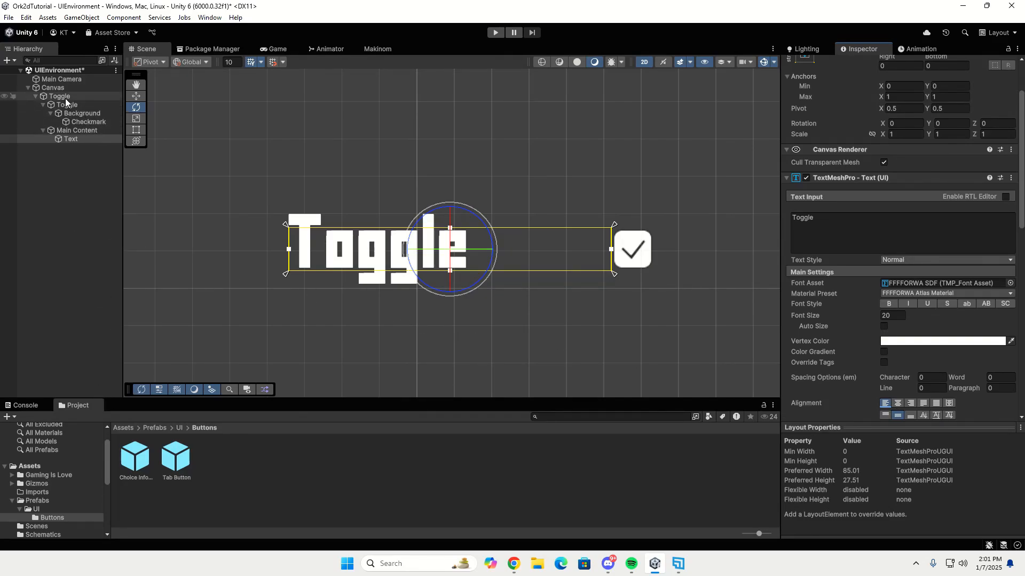
Save the Toggle as a prefab in the Buttons folder and delete its instance from the Canvas
{"action": "left_click_drag", "start_coordinate": [65, 99], "coordinate": [249, 475]}
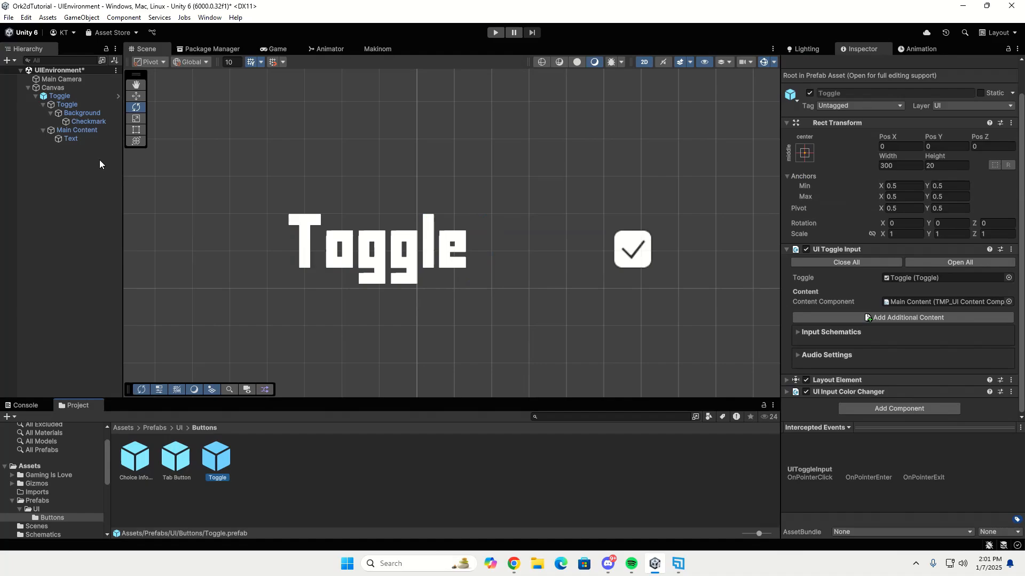
{"action": "left_click", "coordinate": [63, 97]}
{"action": "key", "text": "Delete"}
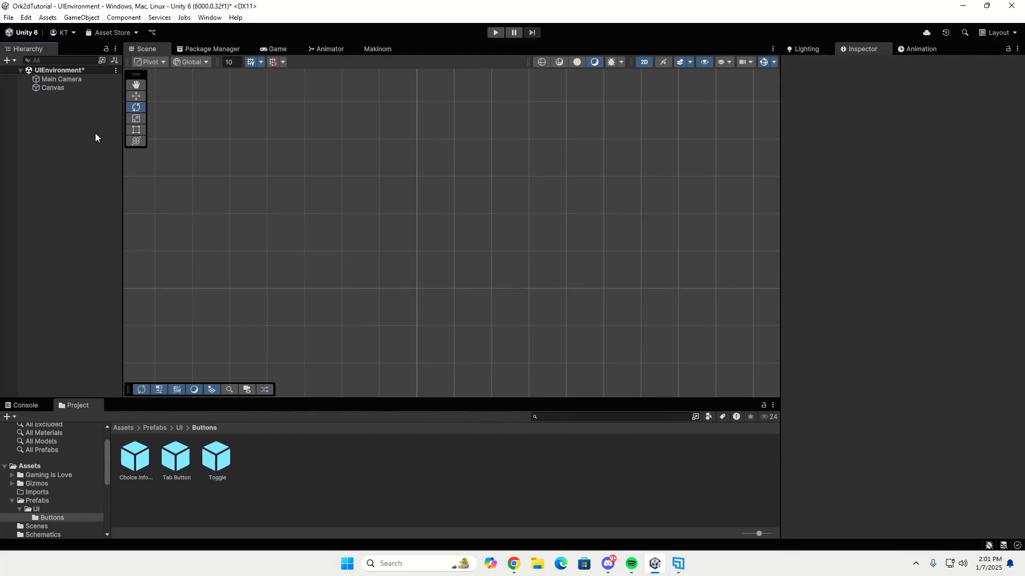
Add a Makinom UI Box value input of type Text Input (TextMeshPro) under Canvas, keeping its default name
{"action": "right_click", "coordinate": [68, 88]}
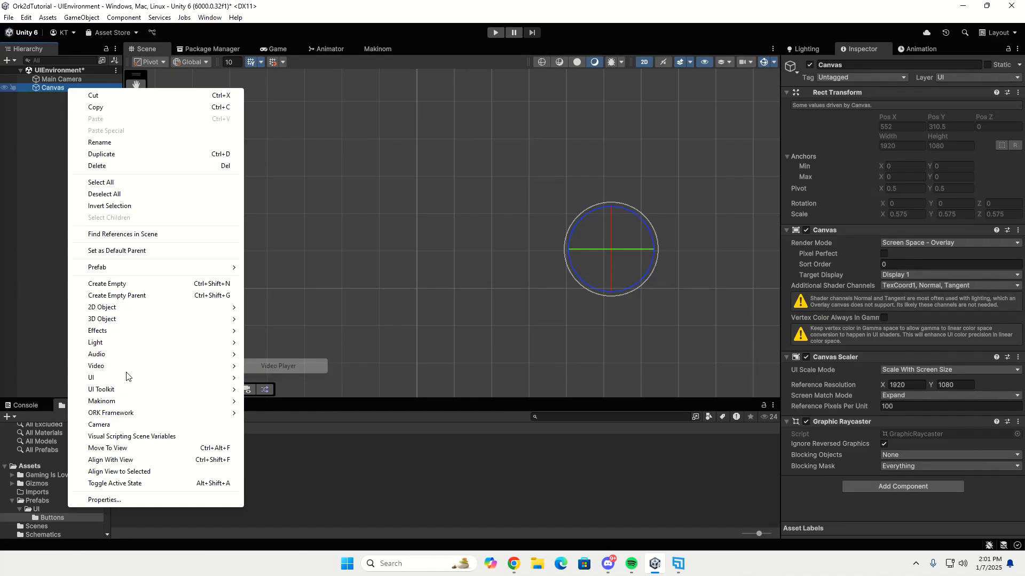
{"action": "mouse_move", "coordinate": [118, 409]}
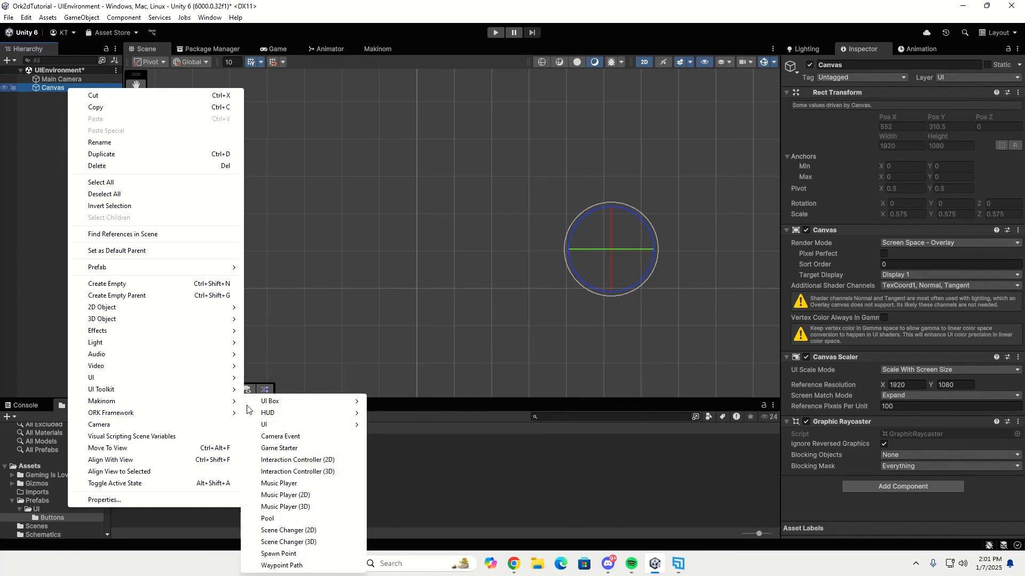
{"action": "mouse_move", "coordinate": [267, 409]}
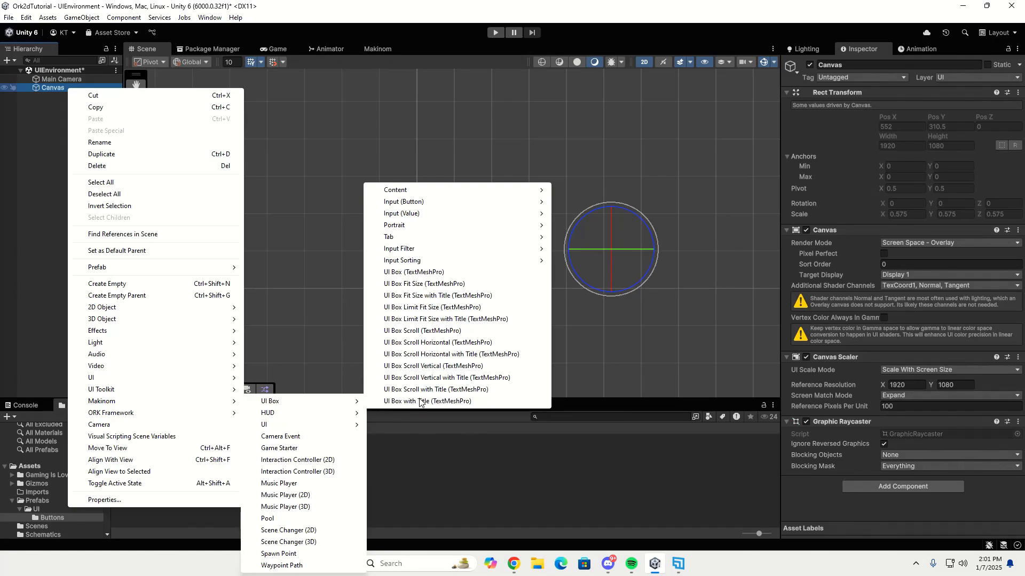
{"action": "mouse_move", "coordinate": [432, 218]}
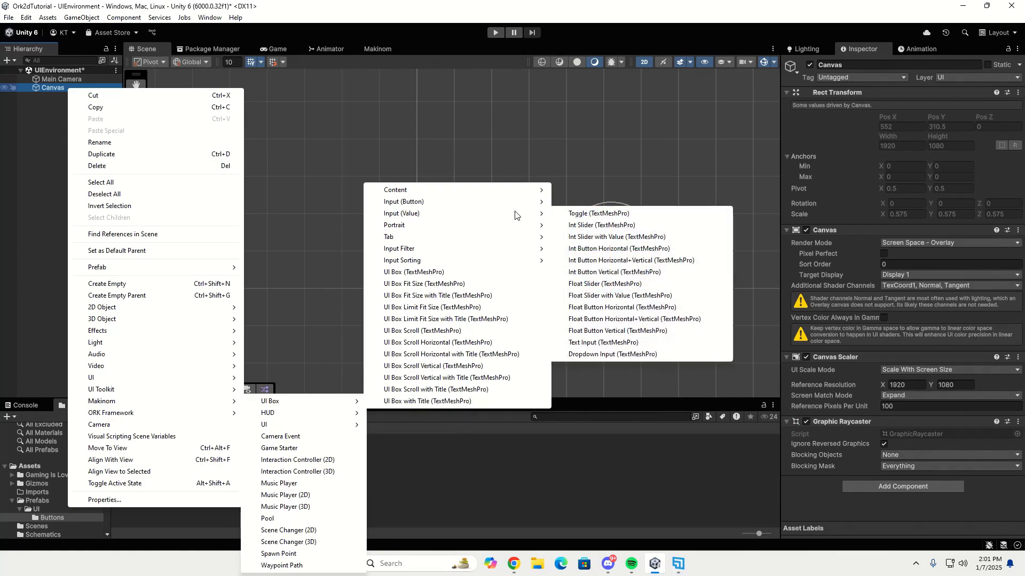
{"action": "left_click", "coordinate": [601, 342]}
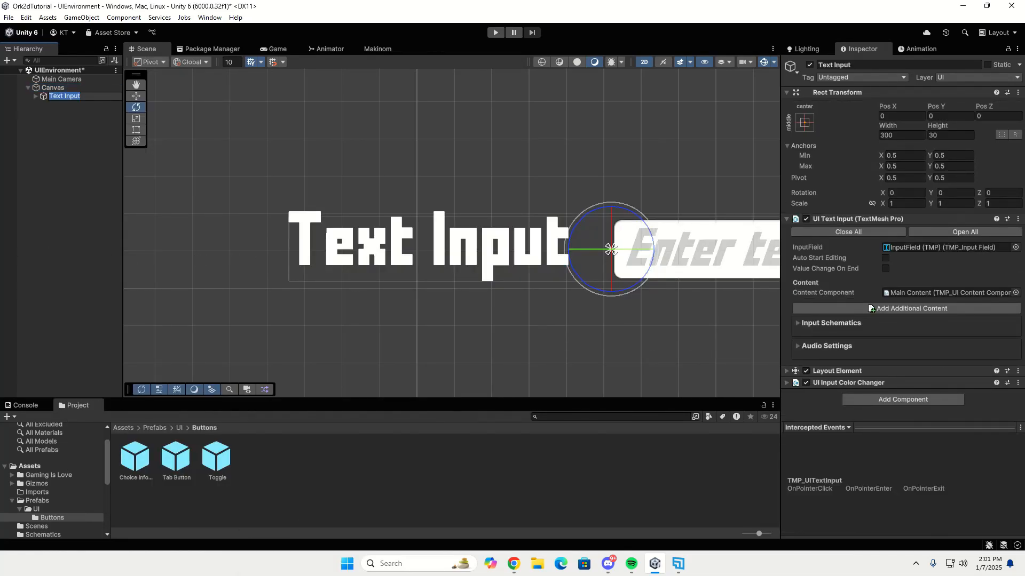
{"action": "key", "text": "Return"}
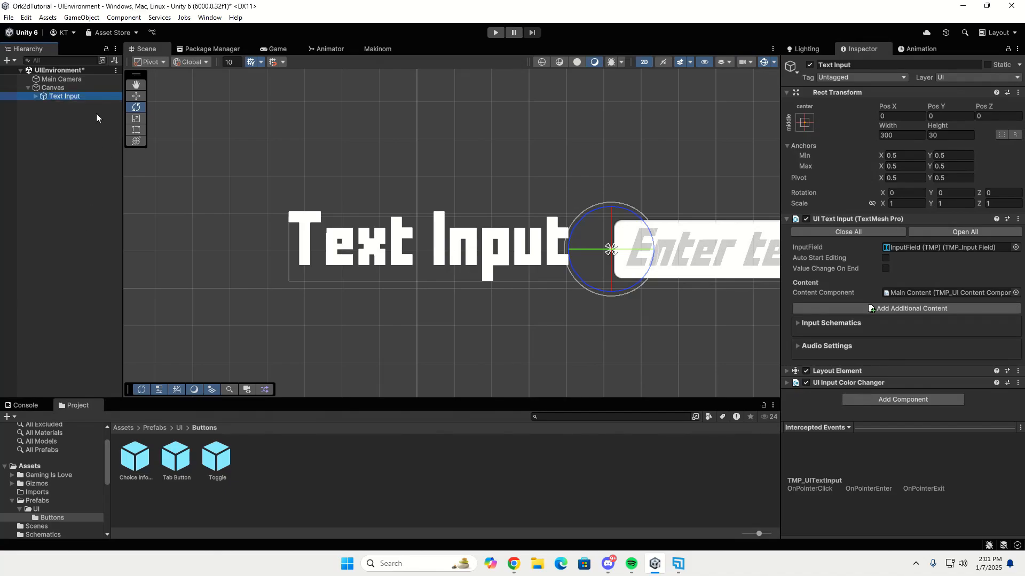
Save the Text Input as a prefab in the Buttons folder and delete its instance from the Canvas
{"action": "left_click_drag", "start_coordinate": [83, 97], "coordinate": [267, 459]}
{"action": "left_click", "coordinate": [73, 133]}
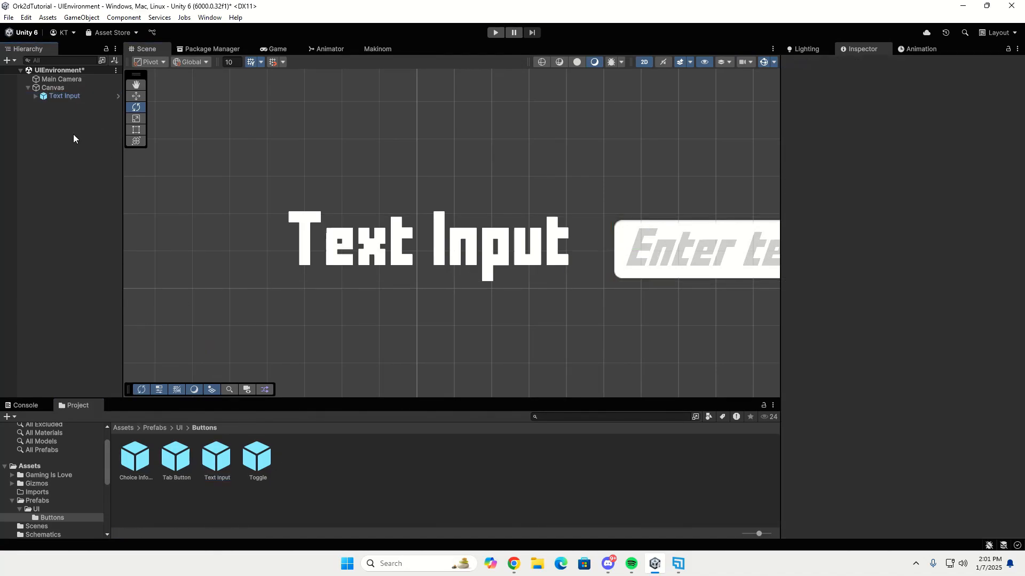
{"action": "left_click", "coordinate": [69, 98]}
{"action": "key", "text": "Delete"}
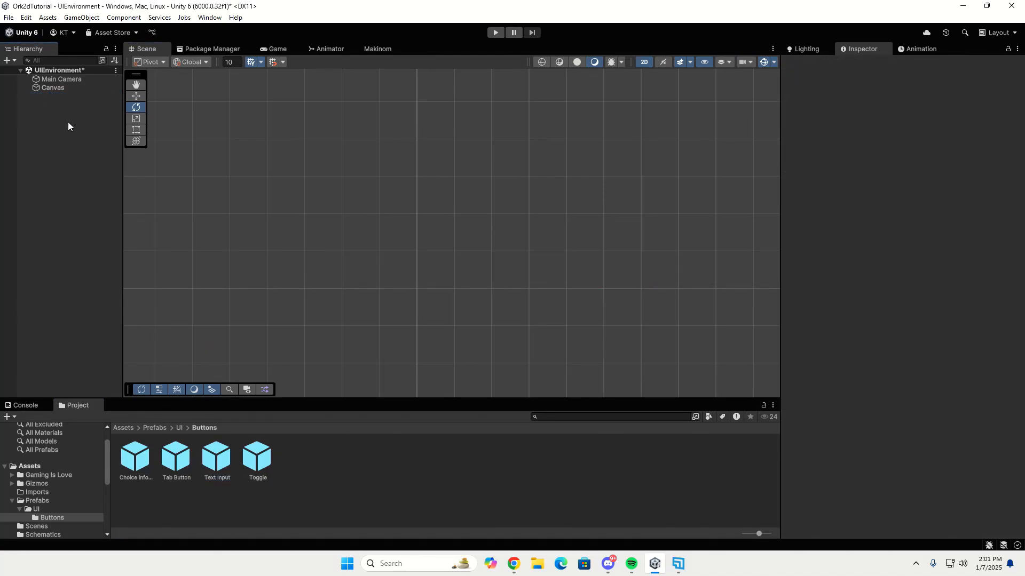
Add a Makinom UI Box value input of type Int Slider (TextMeshPro) under Canvas, keeping its default name
{"action": "left_click", "coordinate": [43, 85]}
{"action": "right_click", "coordinate": [43, 85]}
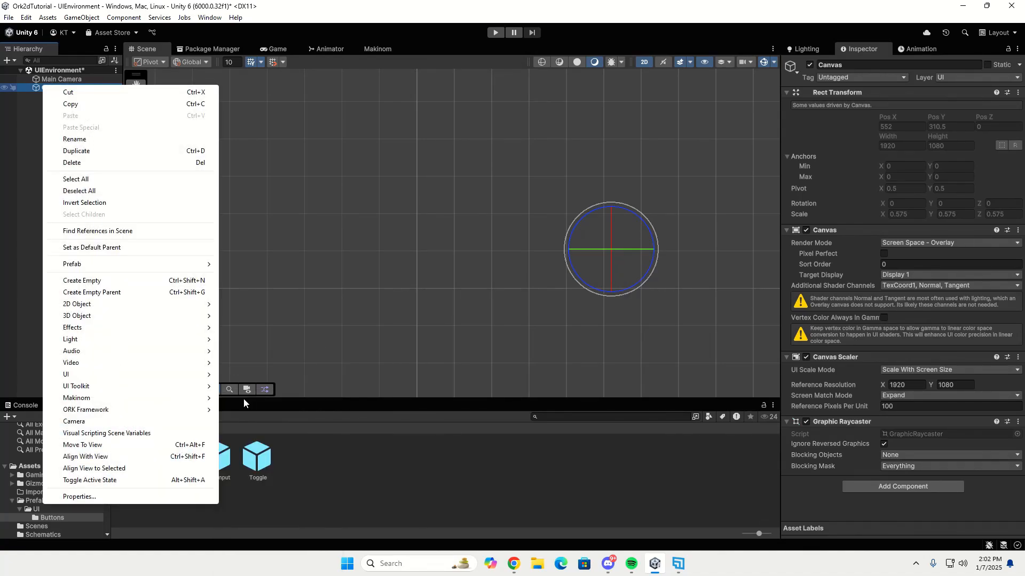
{"action": "mouse_move", "coordinate": [164, 397]}
{"action": "mouse_move", "coordinate": [229, 402]}
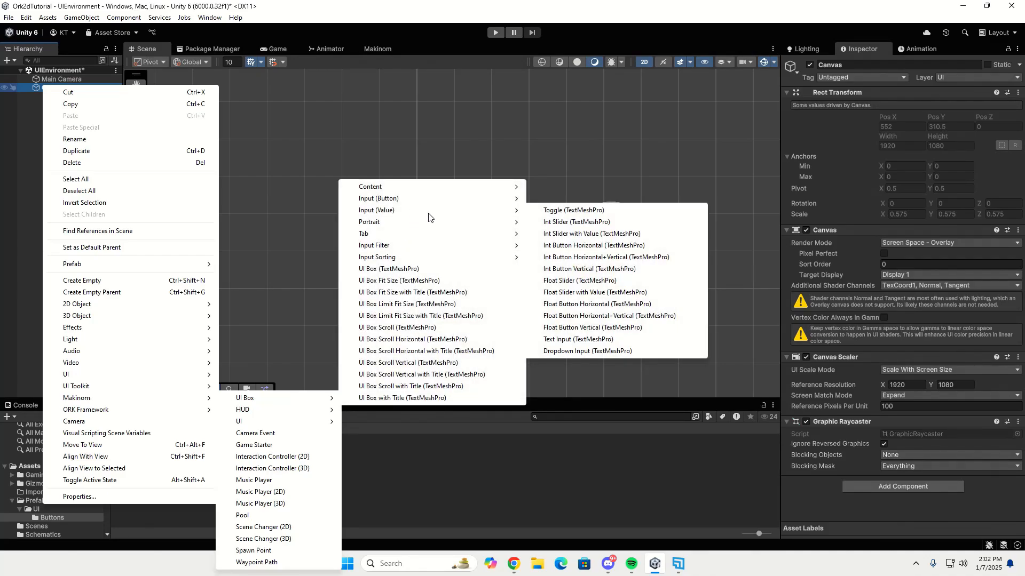
{"action": "mouse_move", "coordinate": [519, 211]}
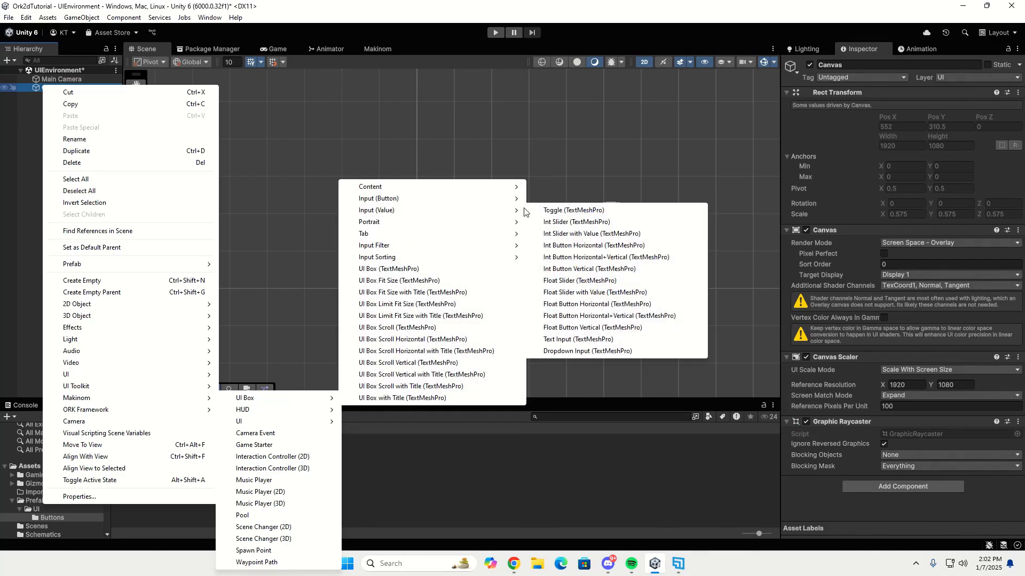
{"action": "left_click", "coordinate": [559, 224]}
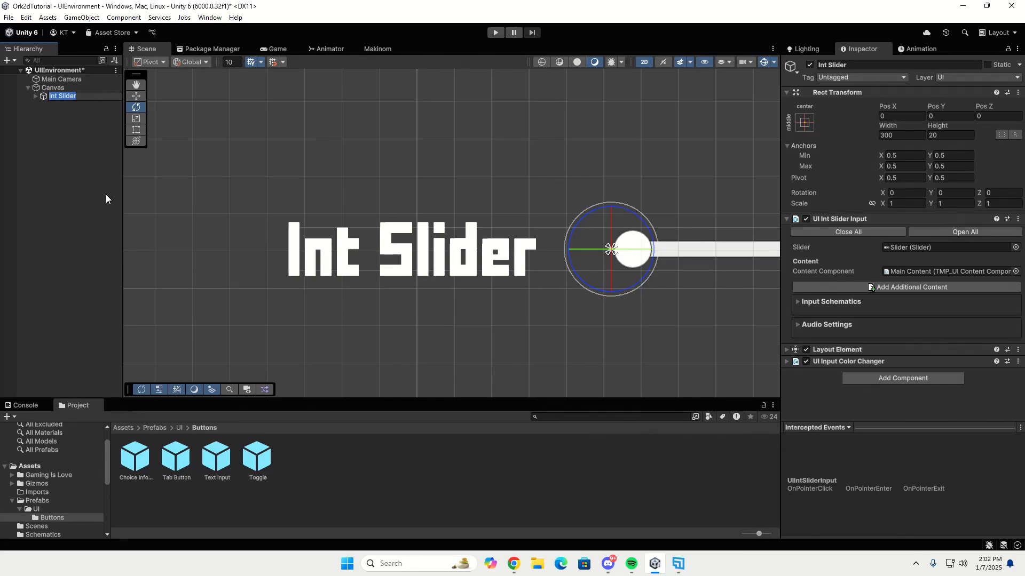
{"action": "key", "text": "Return"}
Save the Int Slider as a prefab in the Buttons folder and delete its instance from the Canvas
{"action": "left_click_drag", "start_coordinate": [71, 98], "coordinate": [331, 507]}
{"action": "left_click", "coordinate": [75, 97]}
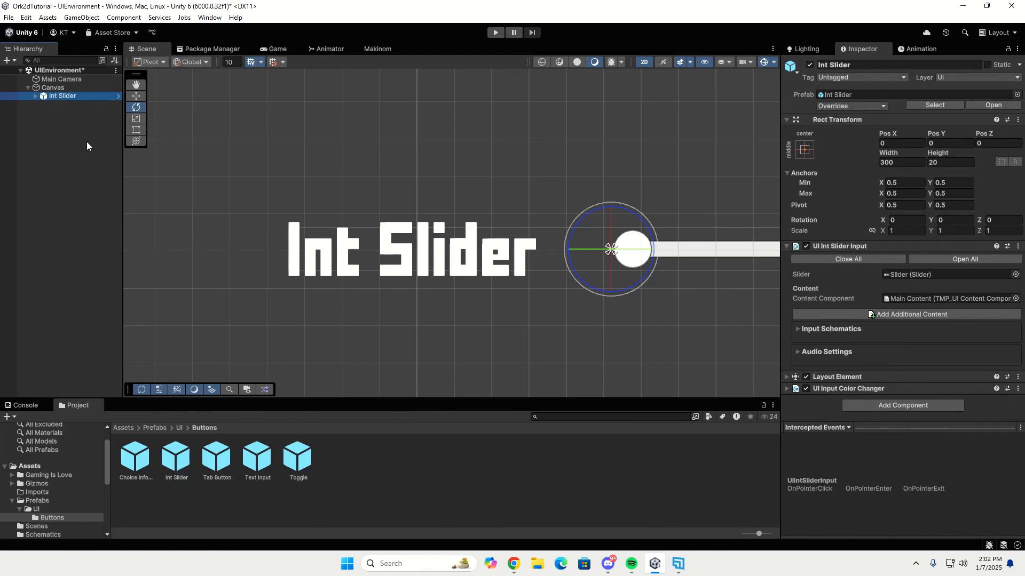
{"action": "key", "text": "Delete"}
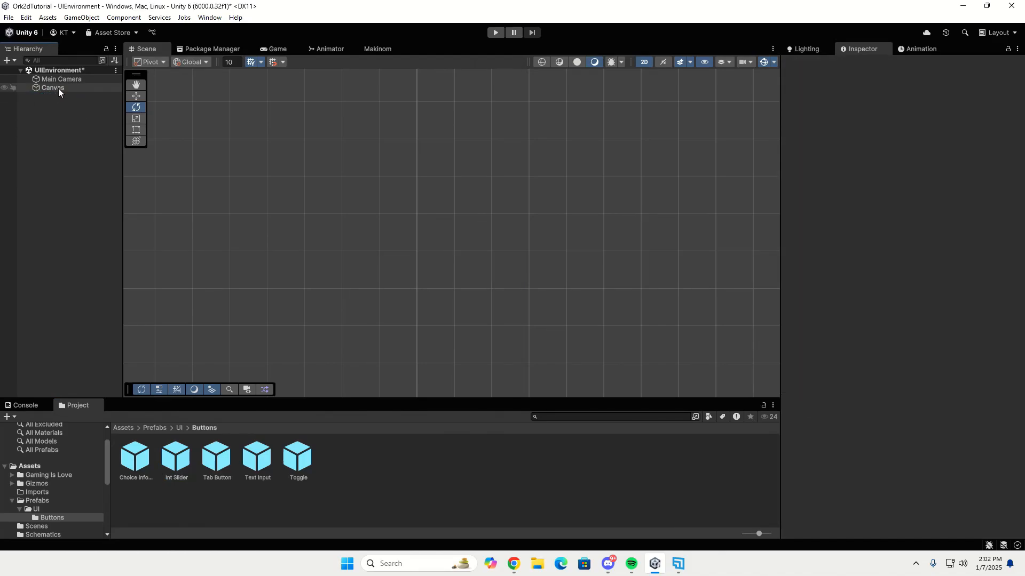
Add a Makinom UI Box value input of type Float Slider with Value (TextMeshPro) under Canvas, keeping its default name
{"action": "right_click", "coordinate": [59, 88]}
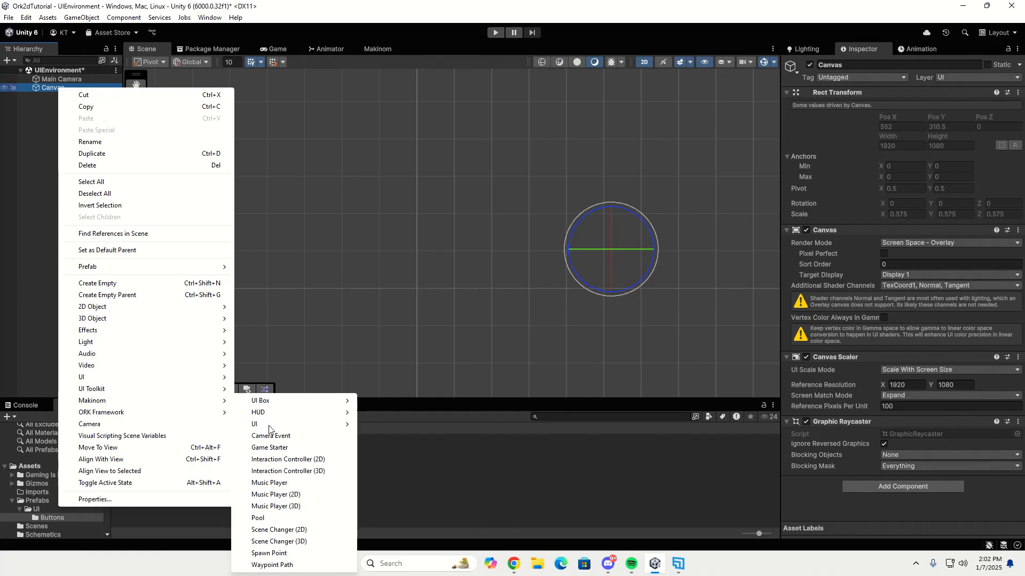
{"action": "mouse_move", "coordinate": [437, 215]}
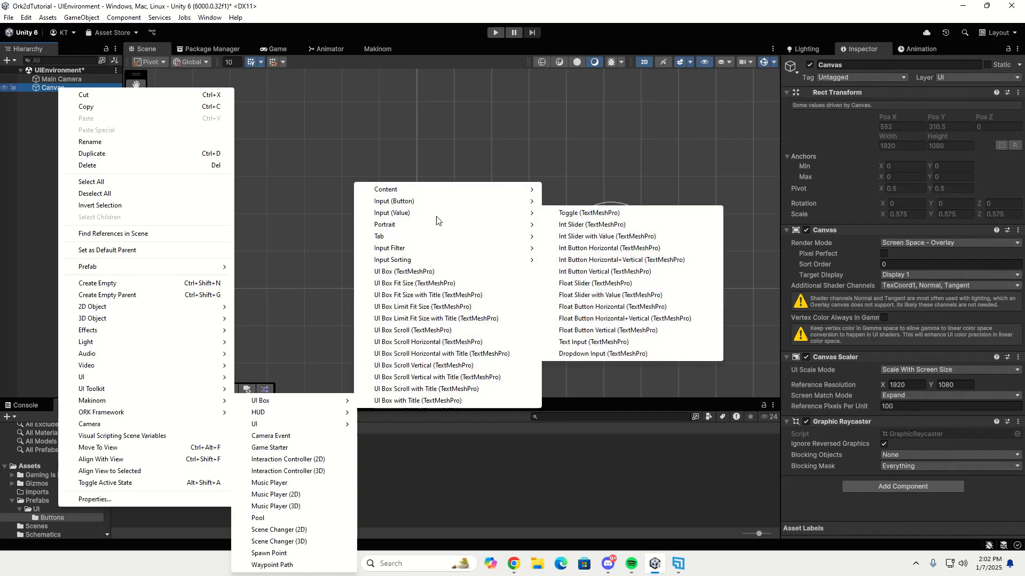
{"action": "left_click", "coordinate": [613, 297]}
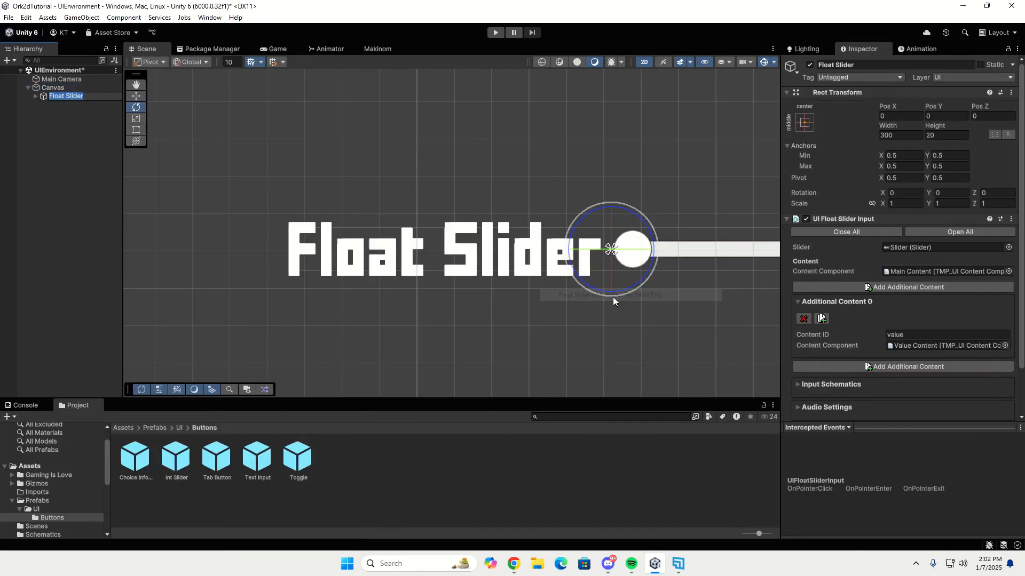
{"action": "key", "text": "Return"}
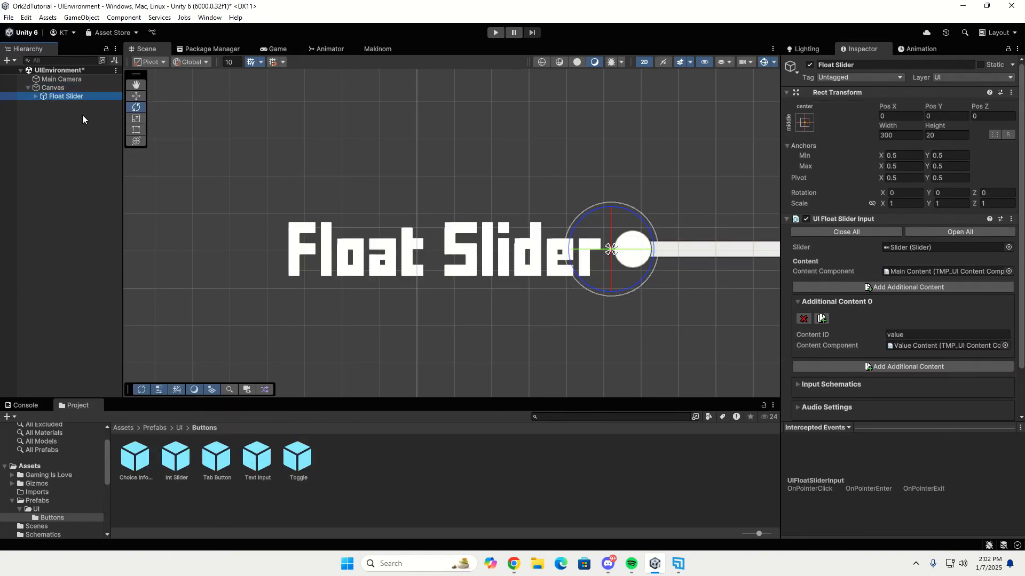
Save the Float Slider as a prefab in the Buttons folder and delete its instance from the Canvas
{"action": "left_click_drag", "start_coordinate": [82, 98], "coordinate": [369, 454]}
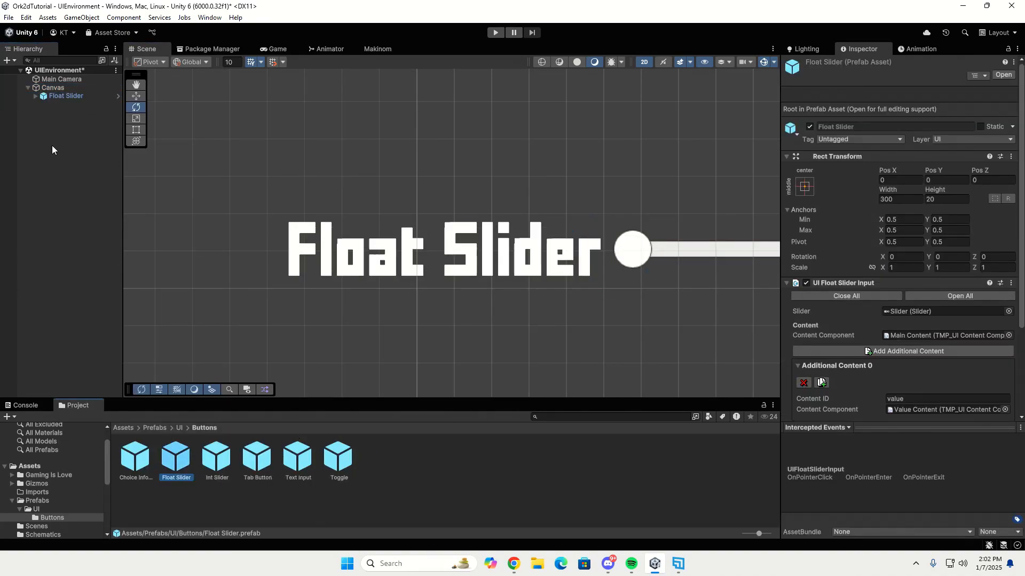
{"action": "left_click", "coordinate": [62, 97]}
{"action": "key", "text": "Delete"}
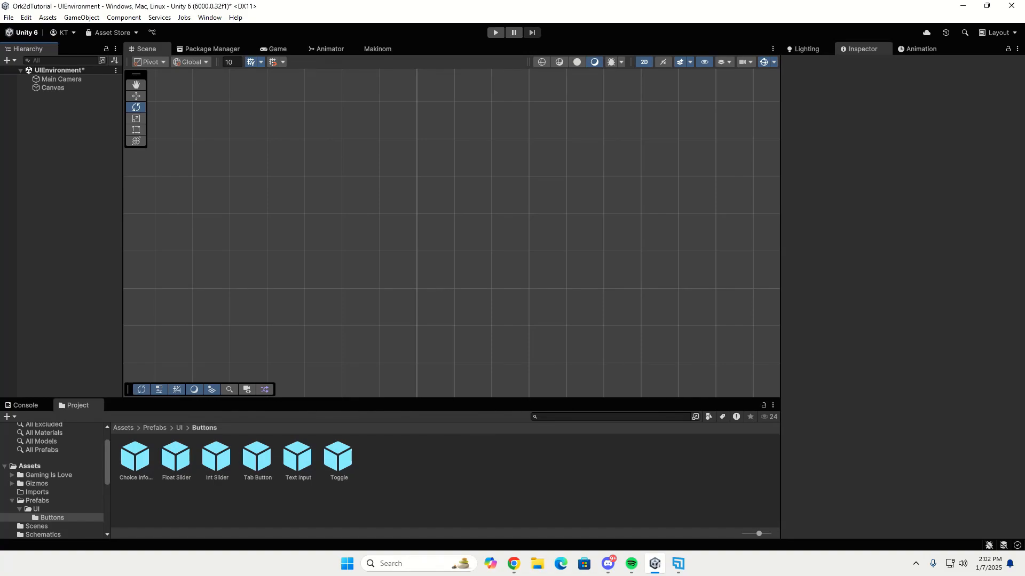
Open the Default UI Prefabs in Makinom's UI System settings and assign the Toggle prefab as Bool Input Prefab
{"action": "left_click", "coordinate": [380, 49]}
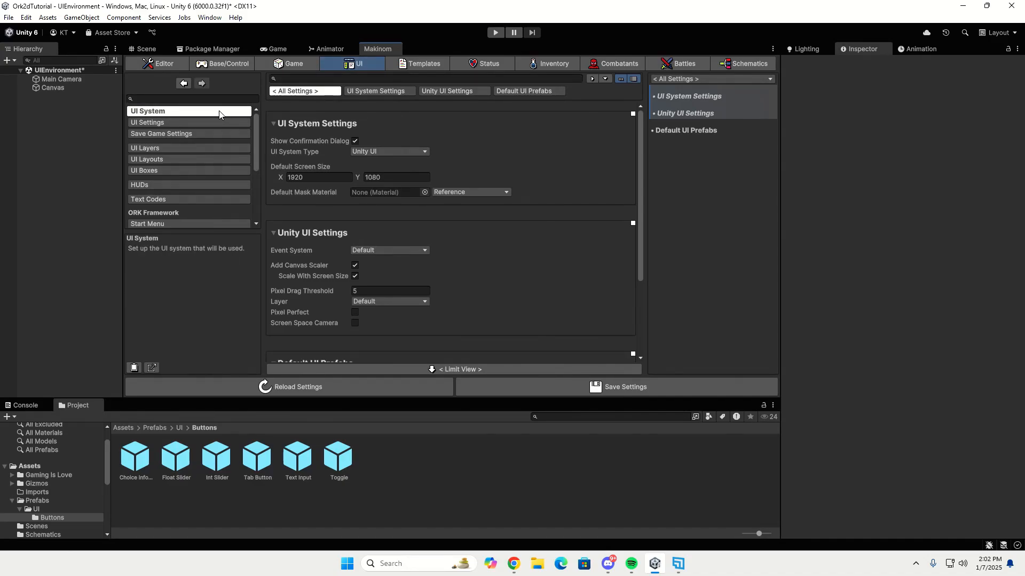
{"action": "left_click", "coordinate": [514, 92]}
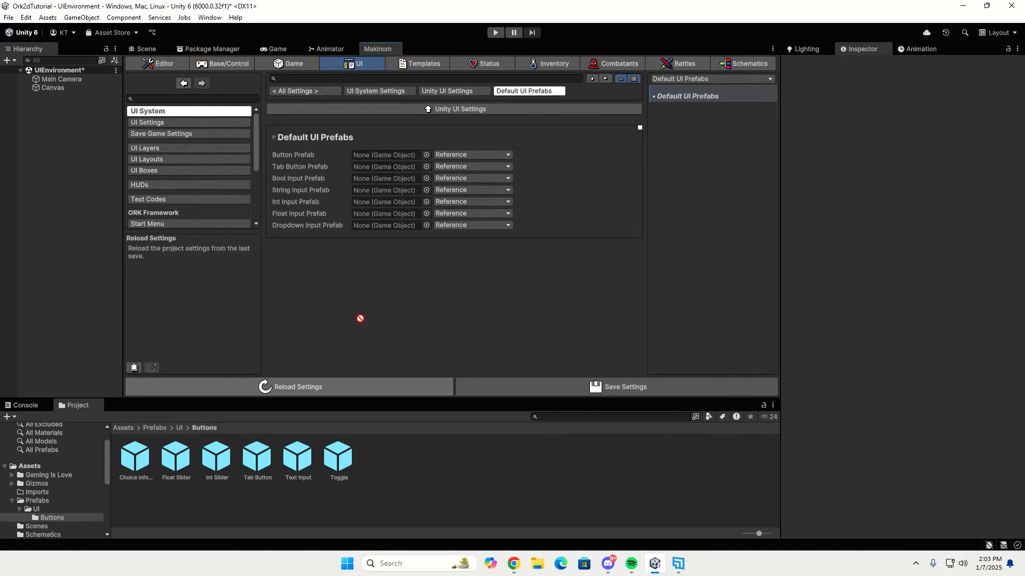
{"action": "left_click", "coordinate": [376, 191]}
{"action": "left_click_drag", "start_coordinate": [376, 191], "coordinate": [363, 179]}
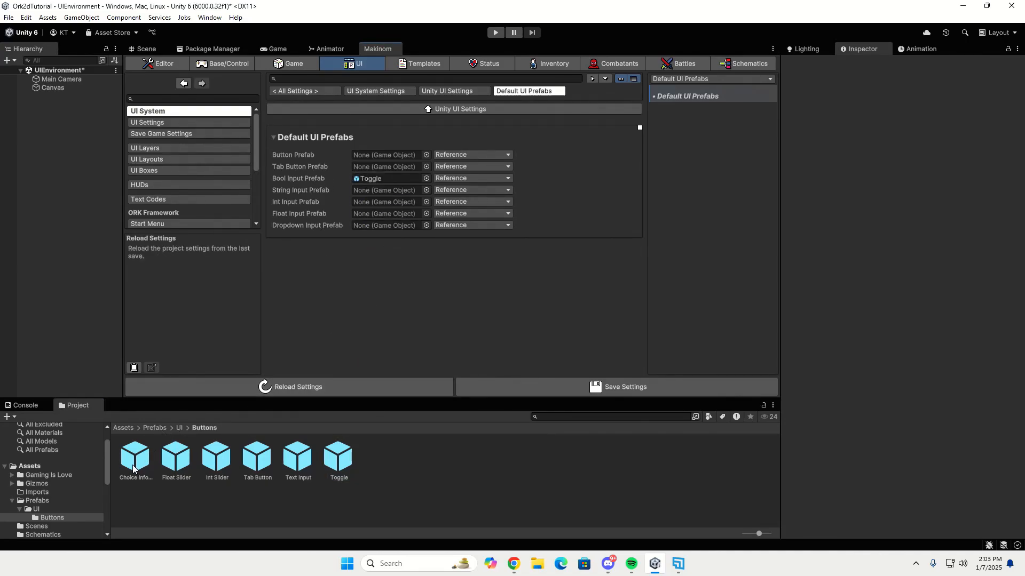
Assign Choice Info Button as the default Button Prefab, Tab Button as Tab Button Prefab and Text Input as String Input Prefab
{"action": "left_click_drag", "start_coordinate": [131, 470], "coordinate": [401, 160]}
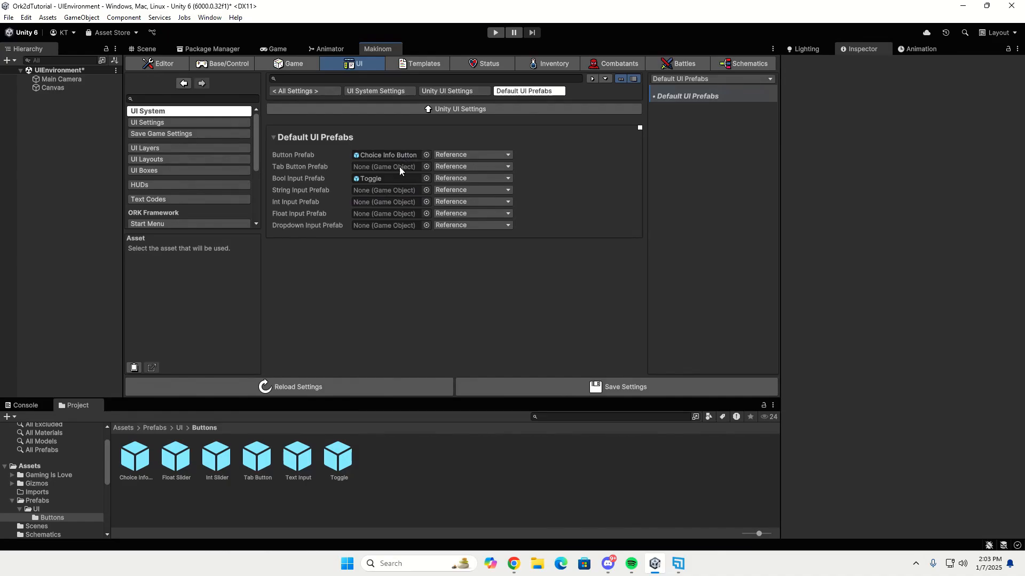
{"action": "left_click_drag", "start_coordinate": [255, 463], "coordinate": [378, 169]}
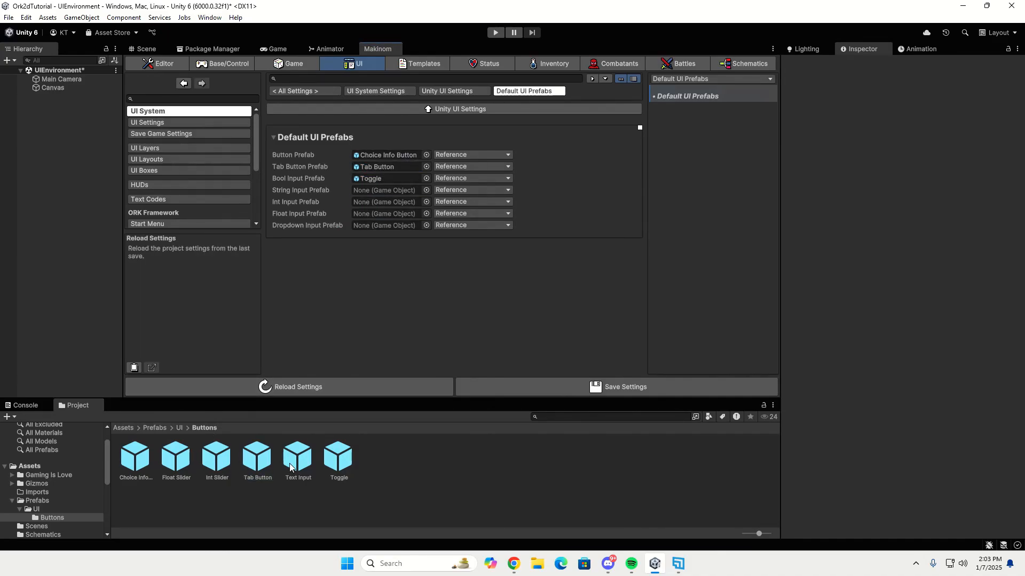
{"action": "left_click_drag", "start_coordinate": [295, 463], "coordinate": [373, 194]}
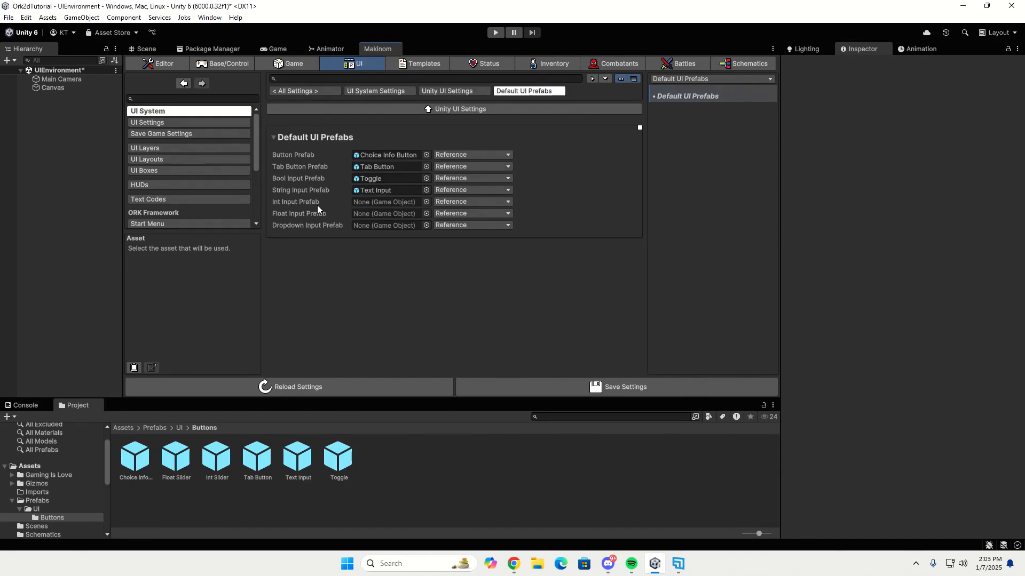
Assign the Int Slider prefab as Int Input Prefab and the Float Slider prefab as Float Input Prefab
{"action": "mouse_move", "coordinate": [289, 191]}
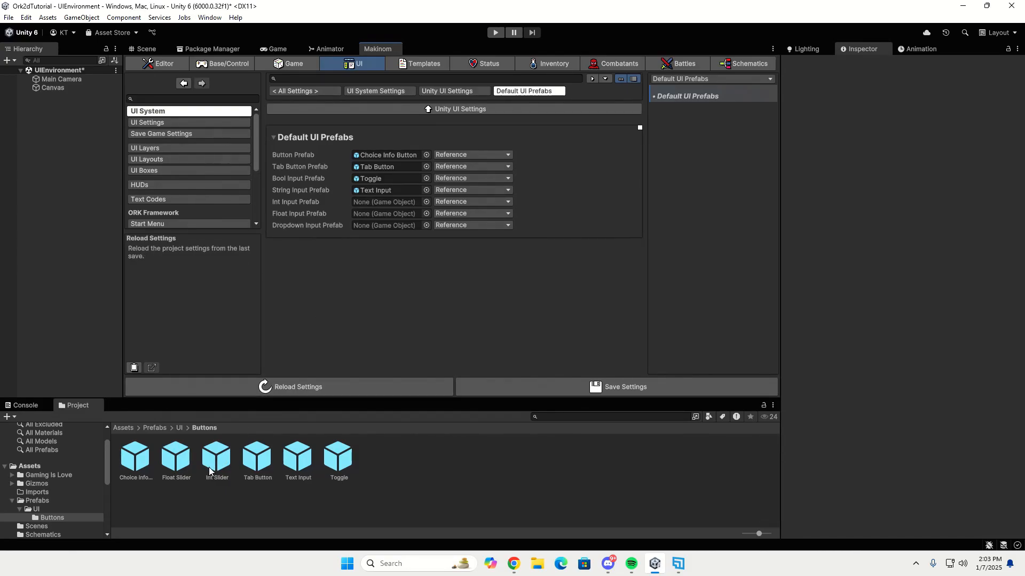
{"action": "left_click_drag", "start_coordinate": [213, 463], "coordinate": [402, 204]}
{"action": "left_click_drag", "start_coordinate": [165, 470], "coordinate": [386, 214]}
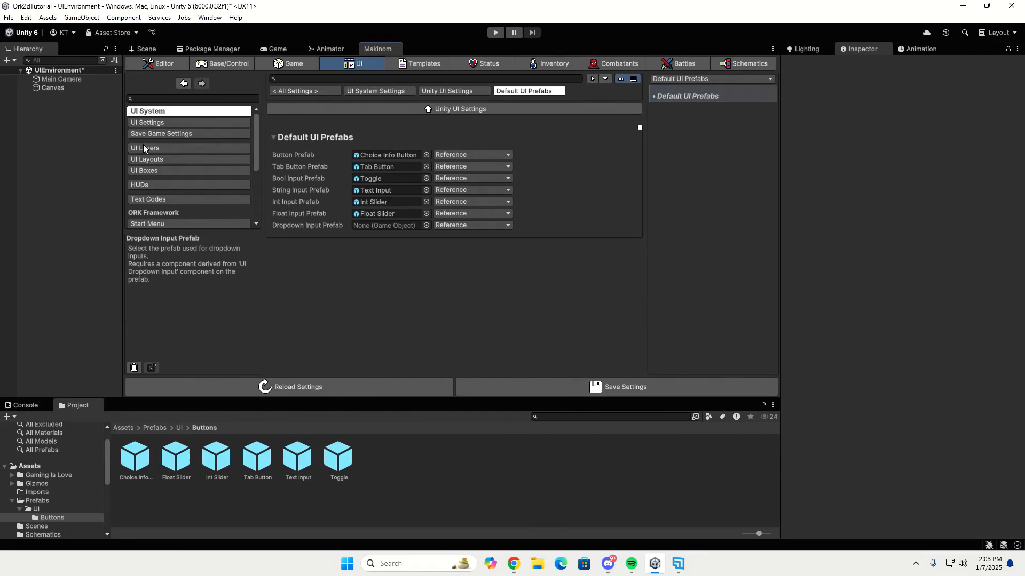
Add a UI layer named Background and place it between Flying Texts and Layer 1
{"action": "left_click", "coordinate": [184, 154]}
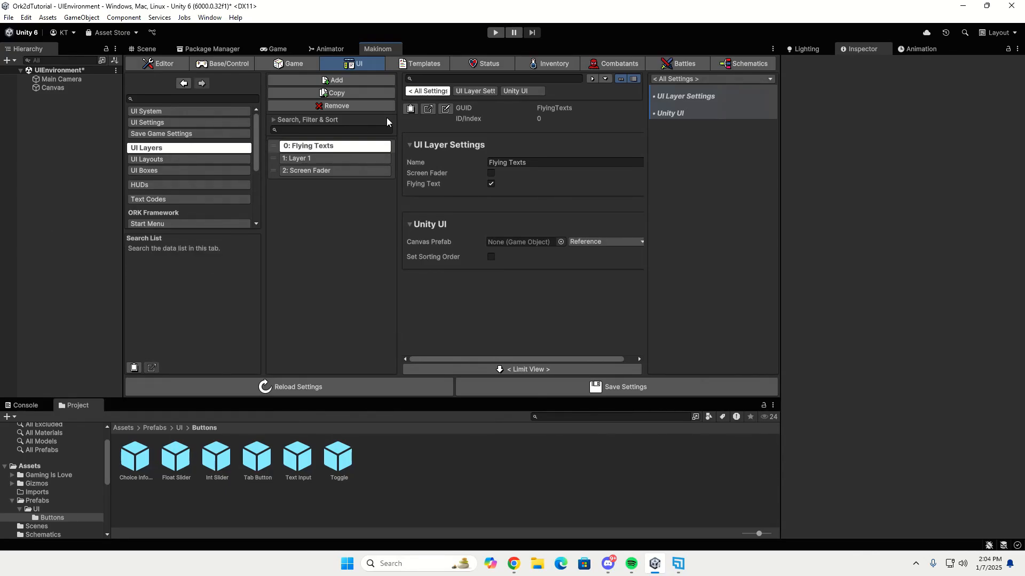
{"action": "left_click", "coordinate": [361, 83]}
{"action": "left_click", "coordinate": [507, 161]}
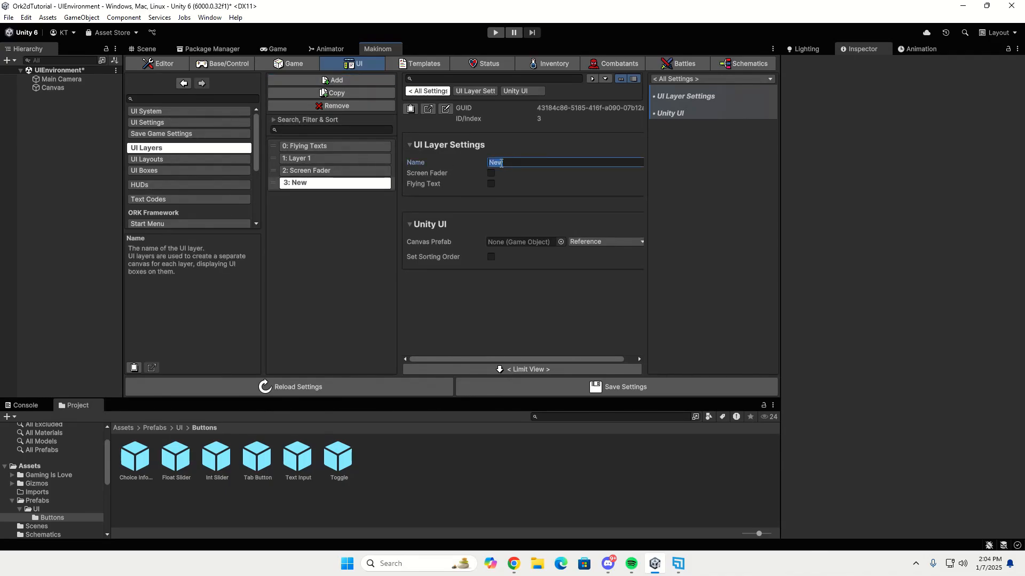
{"action": "type", "text": "BackG"}
{"action": "key", "text": "BackSpace"}
{"action": "type", "text": "ground"}
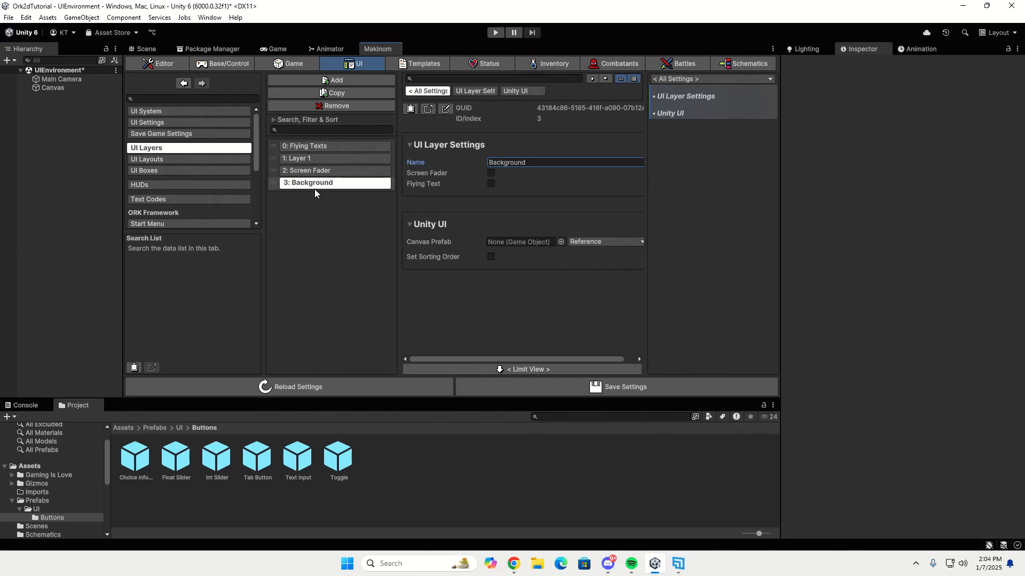
{"action": "left_click_drag", "start_coordinate": [315, 190], "coordinate": [327, 168]}
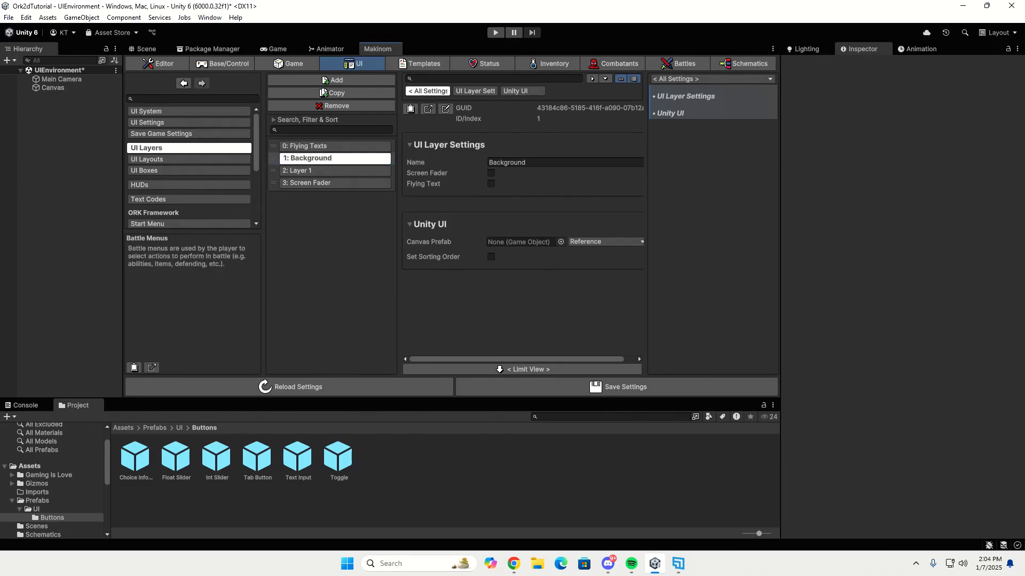
Add a UI layer named HUD between Layer 1 and Screen Fader, and save the Makinom settings
{"action": "left_click", "coordinate": [375, 79]}
{"action": "left_click", "coordinate": [510, 162]}
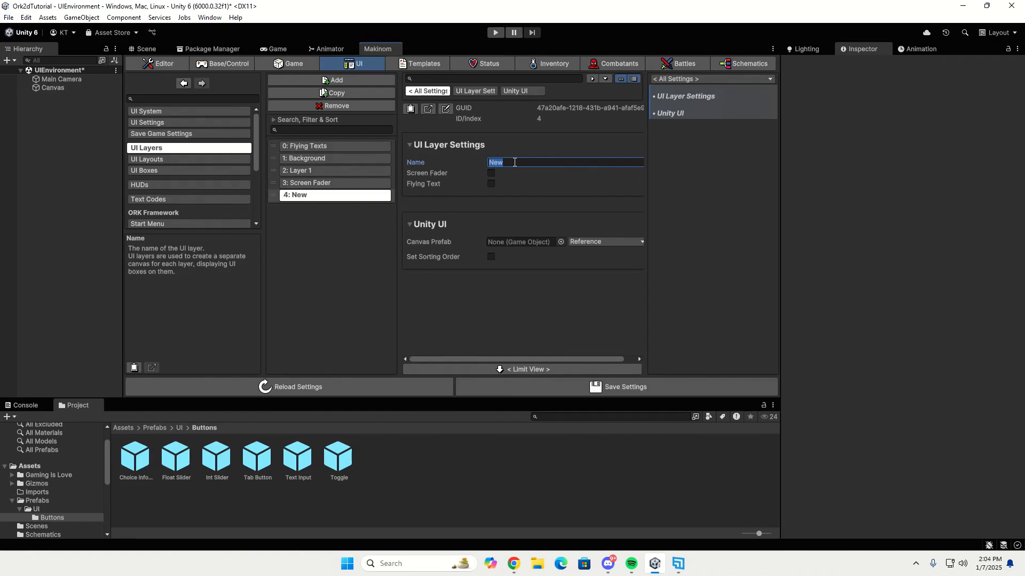
{"action": "type", "text": "HUD"}
{"action": "left_click", "coordinate": [319, 196]}
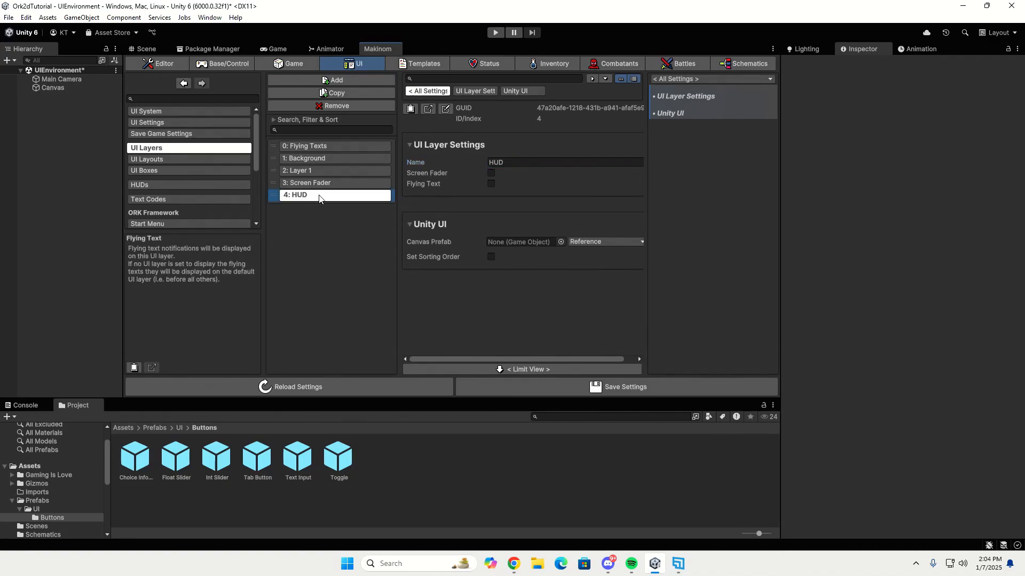
{"action": "left_click_drag", "start_coordinate": [319, 196], "coordinate": [315, 182]}
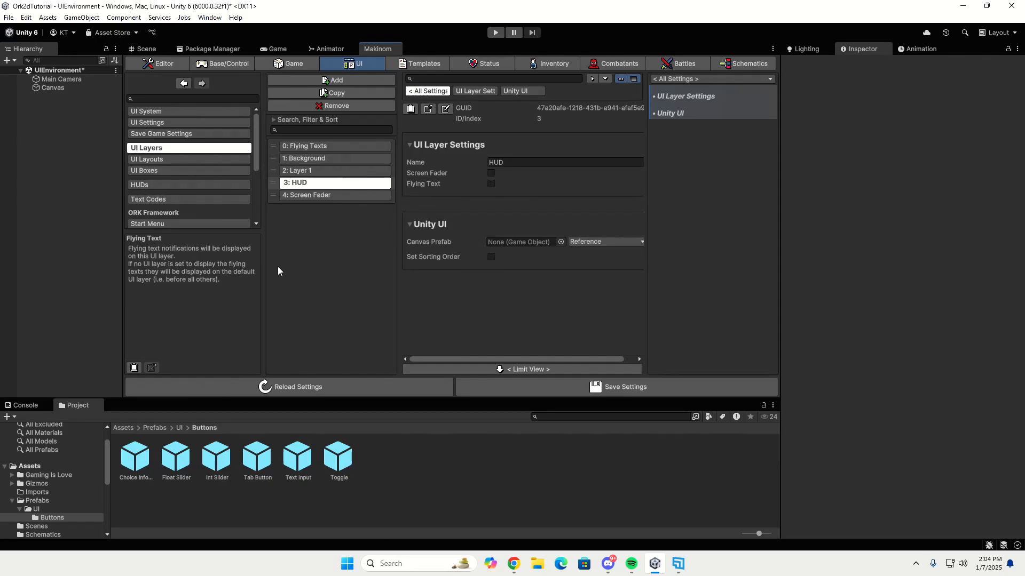
{"action": "left_click", "coordinate": [700, 392]}
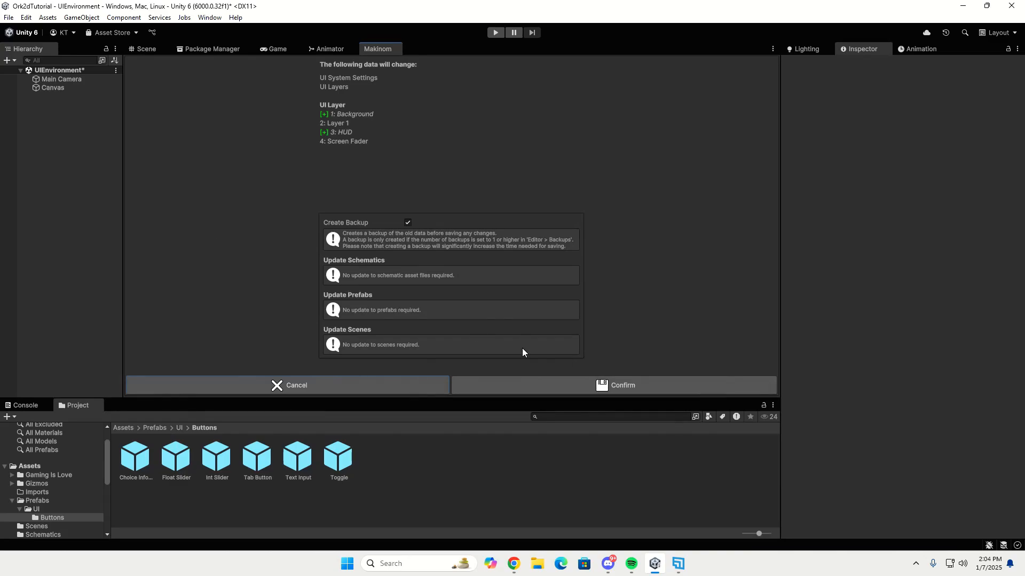
{"action": "left_click", "coordinate": [592, 378]}
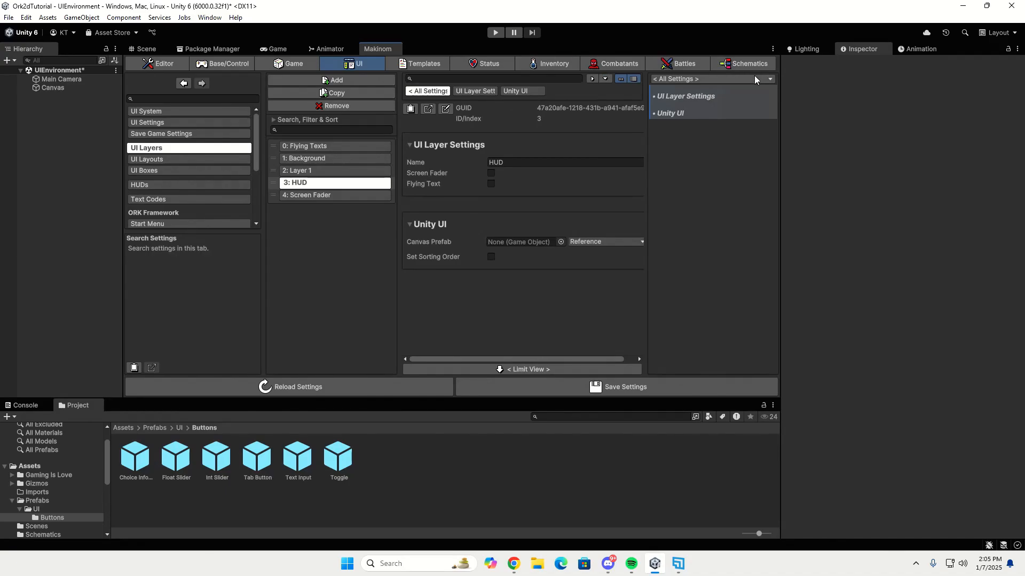
Add a Change UI Color node to the empty schematic and connect the Settings node to it
{"action": "left_click", "coordinate": [759, 65]}
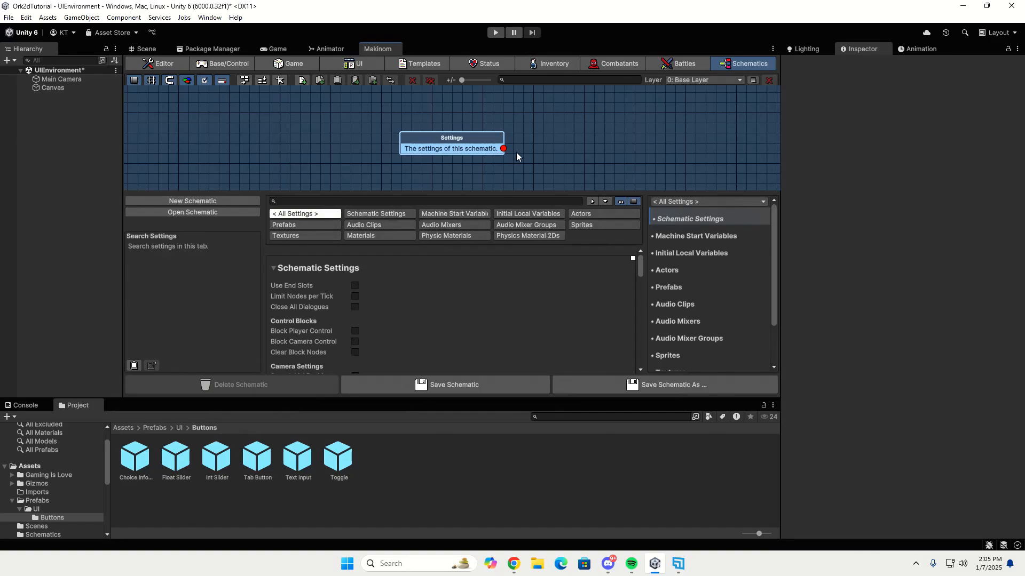
{"action": "right_click", "coordinate": [523, 138]}
{"action": "type", "text": "change ui"}
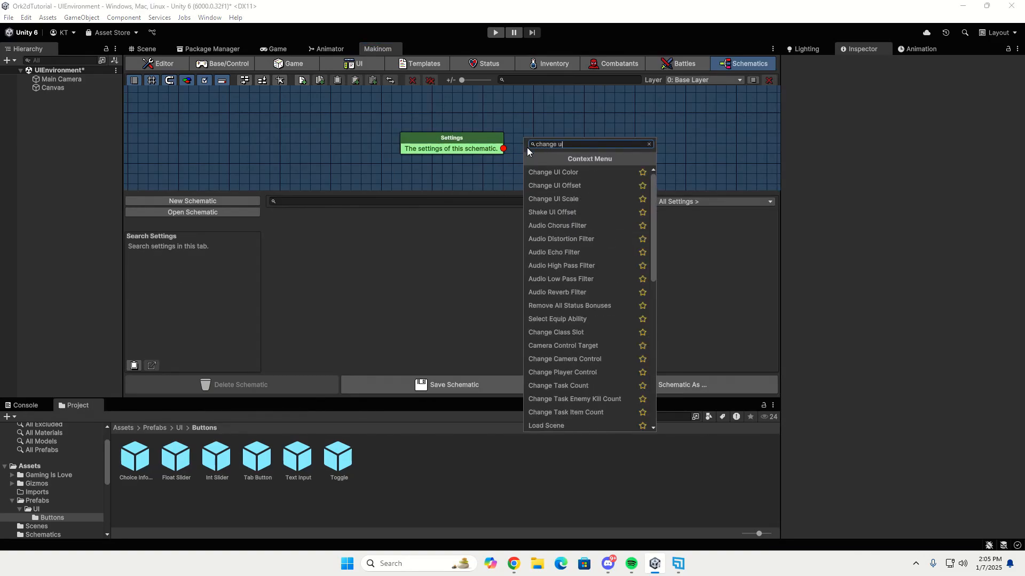
{"action": "left_click", "coordinate": [568, 173]}
{"action": "left_click_drag", "start_coordinate": [503, 149], "coordinate": [538, 146]}
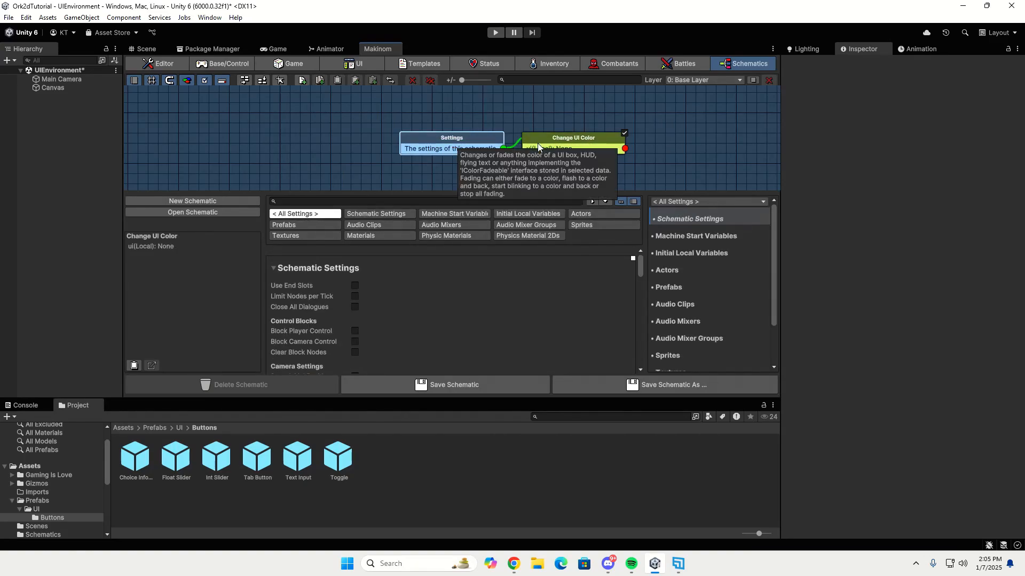
Set the Change UI Color node to Fade with Wait enabled and a time of 0.2 seconds
{"action": "left_click", "coordinate": [538, 147]}
{"action": "scroll", "coordinate": [458, 285], "scroll_direction": "down", "scroll_amount": 1}
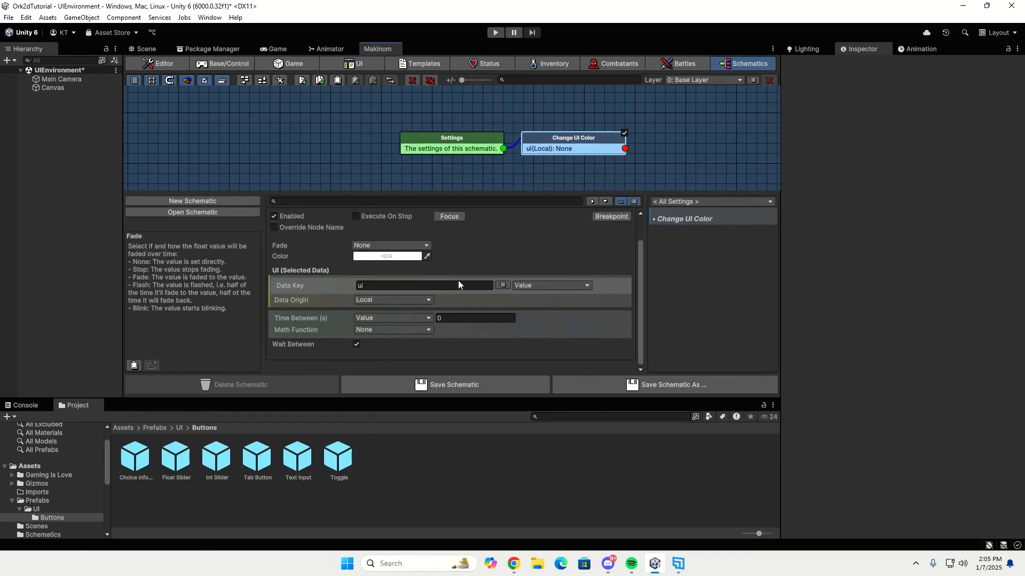
{"action": "left_click", "coordinate": [427, 246]}
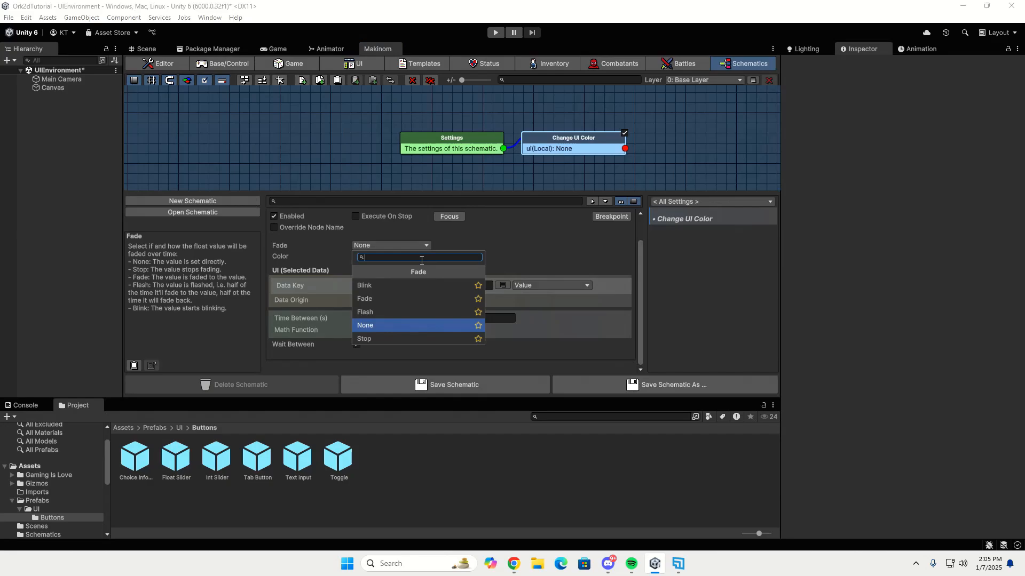
{"action": "left_click", "coordinate": [391, 299]}
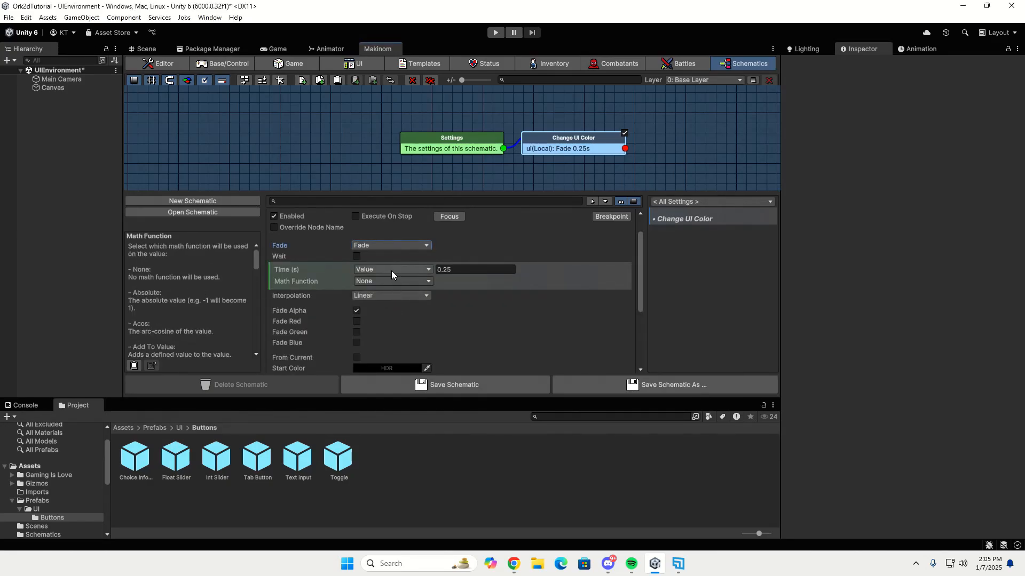
{"action": "left_click", "coordinate": [356, 256]}
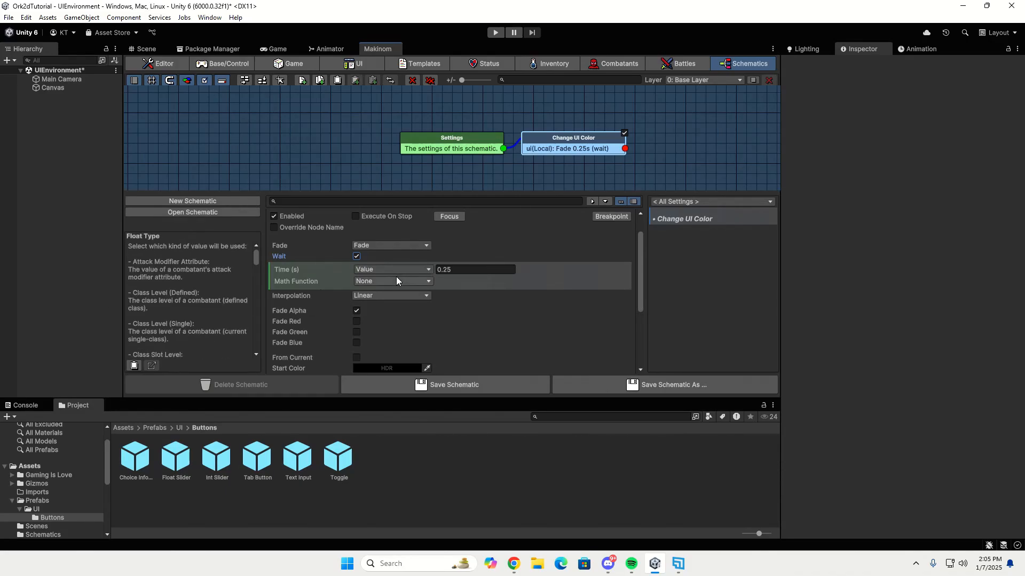
{"action": "left_click", "coordinate": [451, 270]}
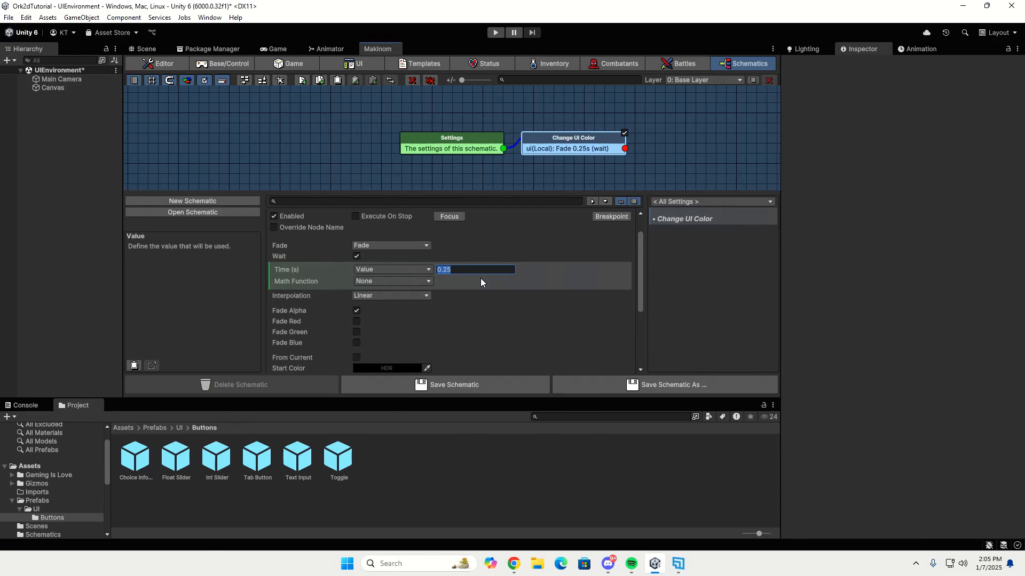
{"action": "type", "text": "0.2"}
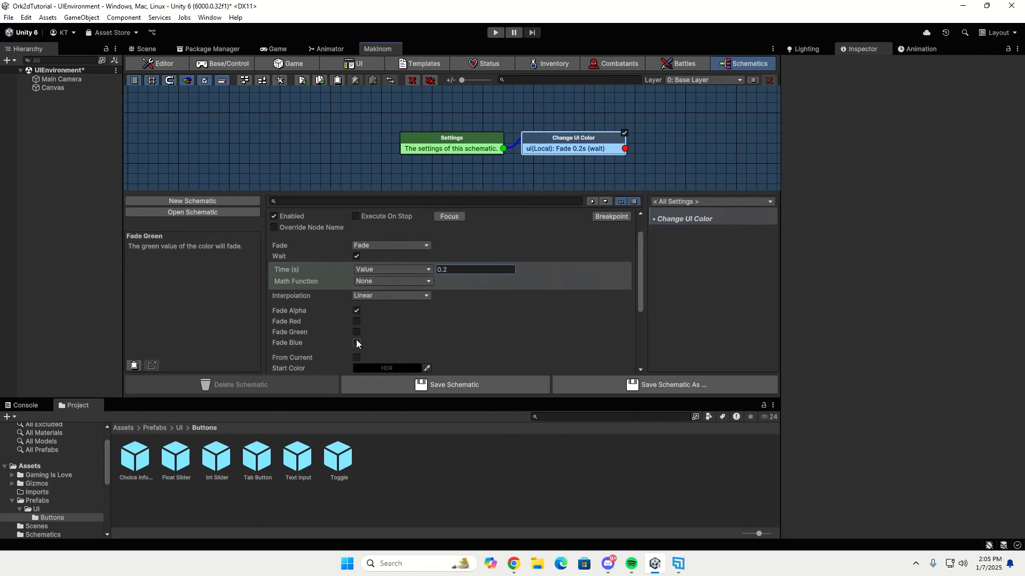
Check the Change UI Color node's start and end colors and its selected data settings
{"action": "scroll", "coordinate": [376, 327], "scroll_direction": "down", "scroll_amount": 5}
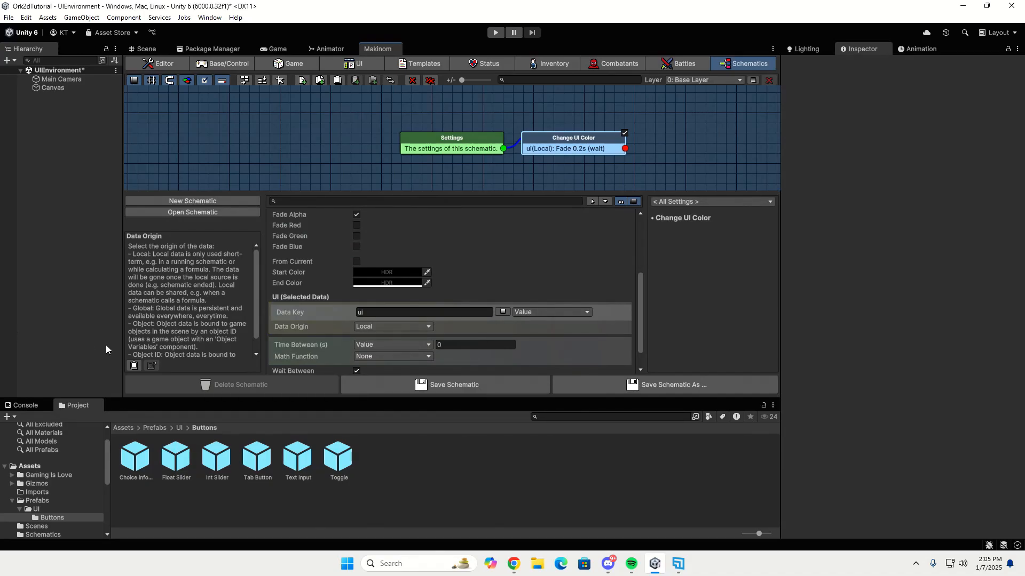
{"action": "left_click", "coordinate": [400, 274]}
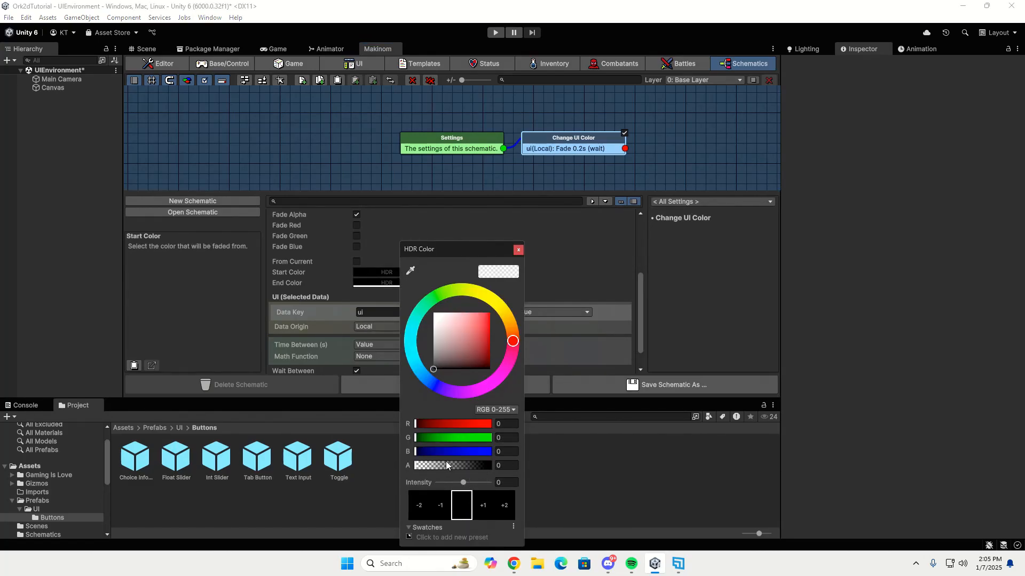
{"action": "left_click", "coordinate": [541, 281]}
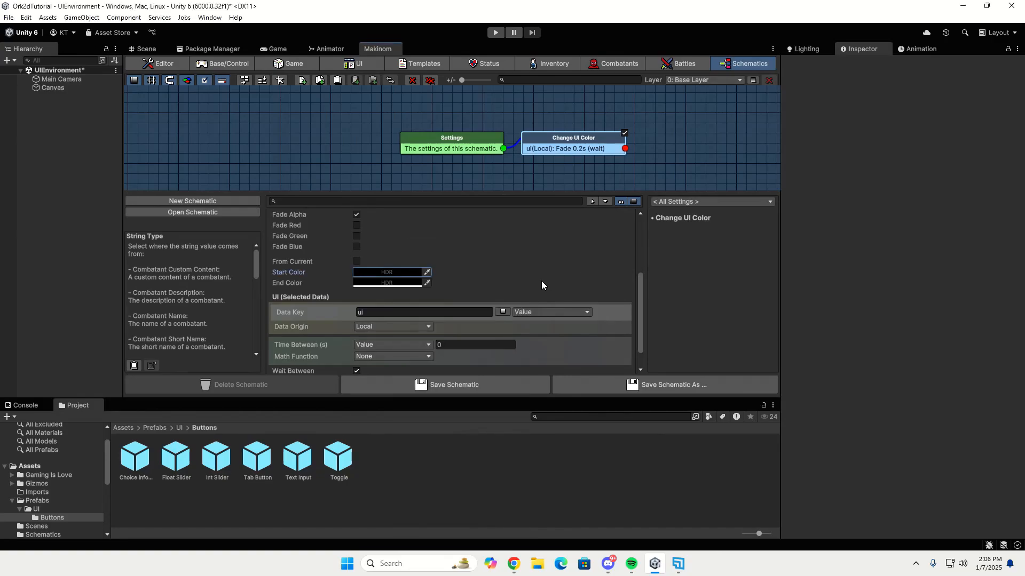
{"action": "left_click", "coordinate": [409, 286]}
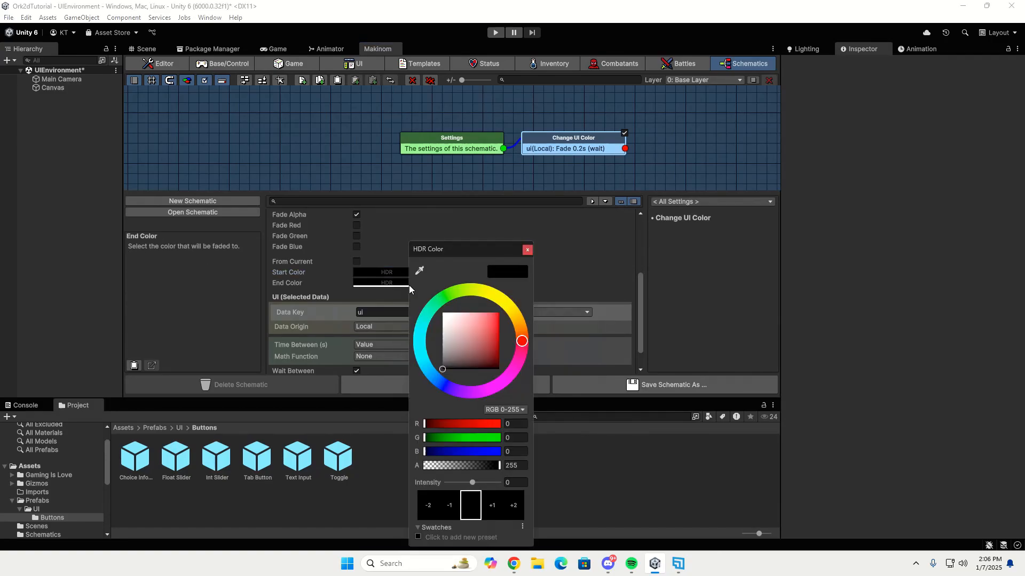
{"action": "left_click", "coordinate": [527, 250]}
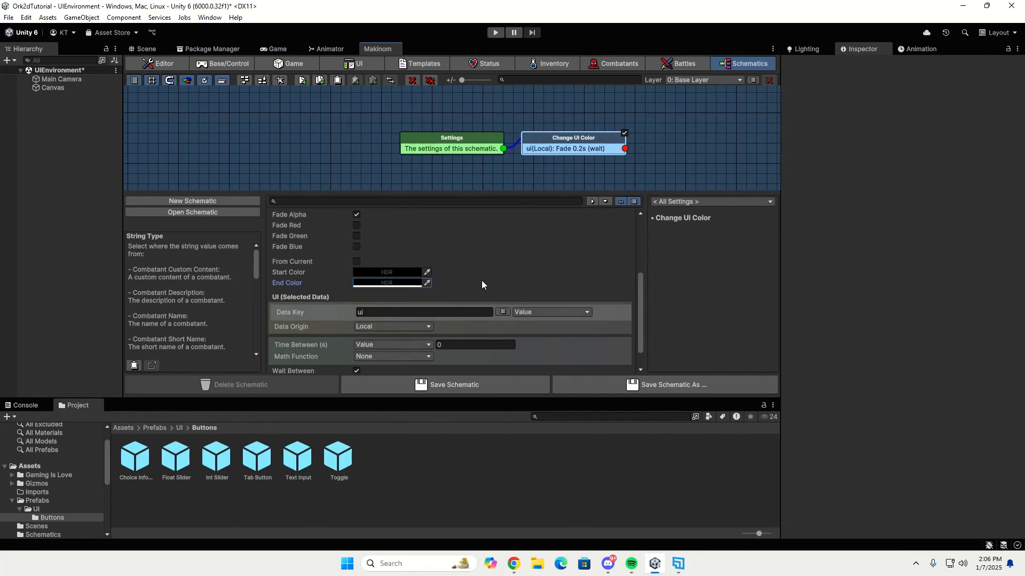
{"action": "scroll", "coordinate": [482, 280], "scroll_direction": "down", "scroll_amount": 2}
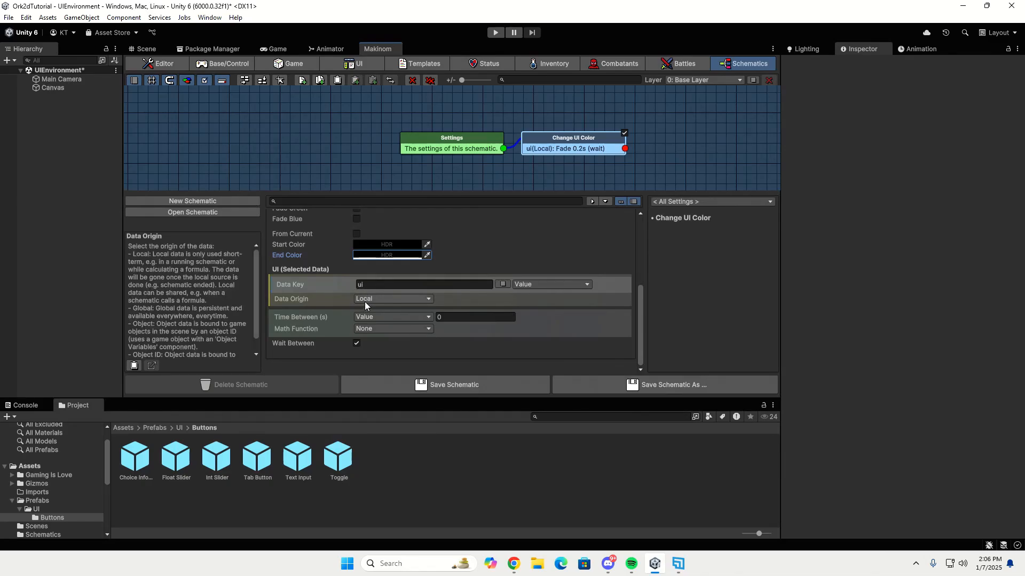
{"action": "scroll", "coordinate": [363, 297], "scroll_direction": "up", "scroll_amount": 4}
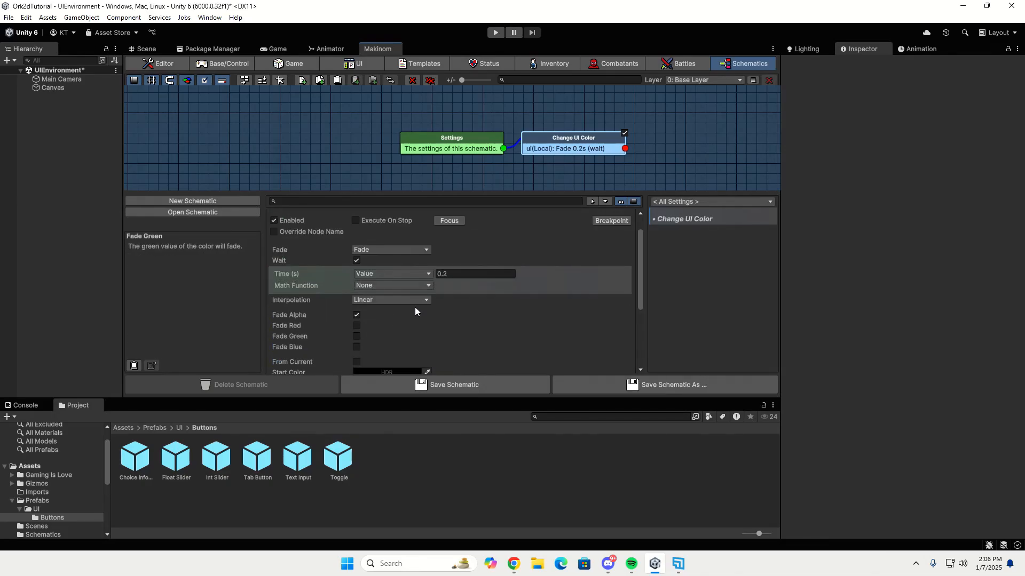
{"action": "scroll", "coordinate": [428, 302], "scroll_direction": "down", "scroll_amount": 3}
{"action": "scroll", "coordinate": [427, 301], "scroll_direction": "down", "scroll_amount": 1}
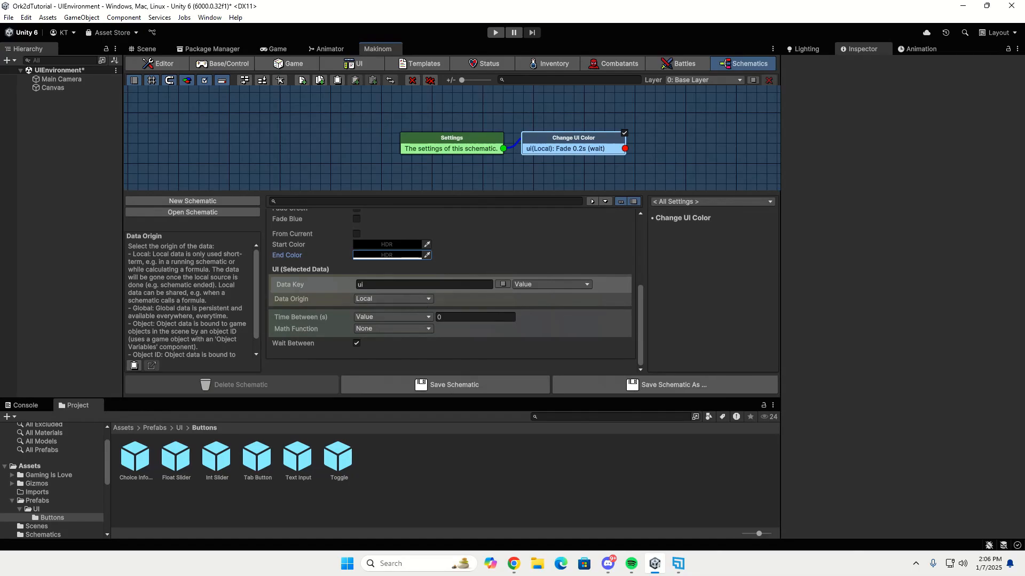
Save the schematic as UIFadeI in the project's Schematics folder
{"action": "left_click", "coordinate": [465, 388]}
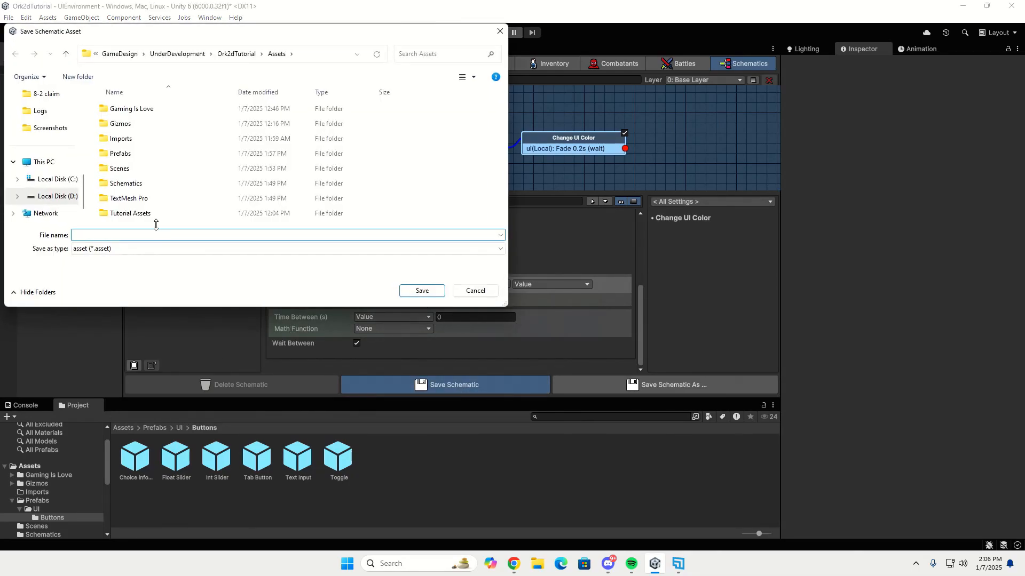
{"action": "double_click", "coordinate": [146, 184]}
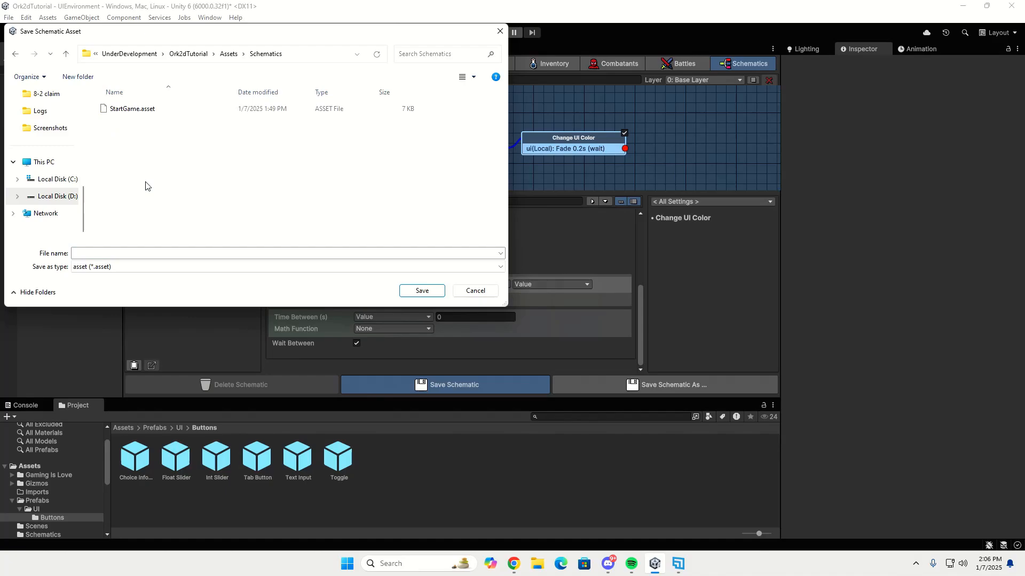
{"action": "left_click", "coordinate": [137, 254]}
{"action": "type", "text": "U"}
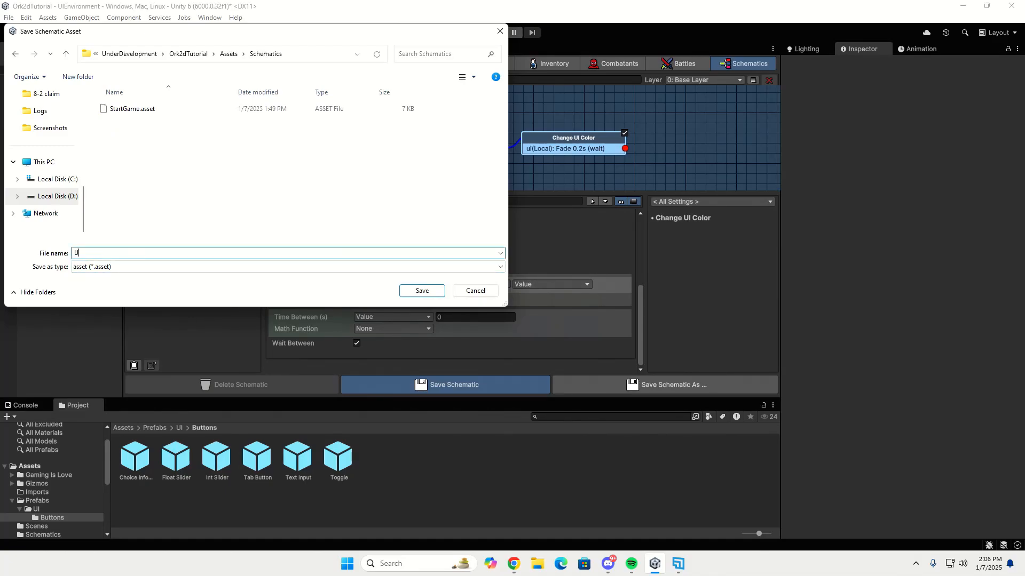
{"action": "type", "text": "IFadeI"}
{"action": "key", "text": "Return"}
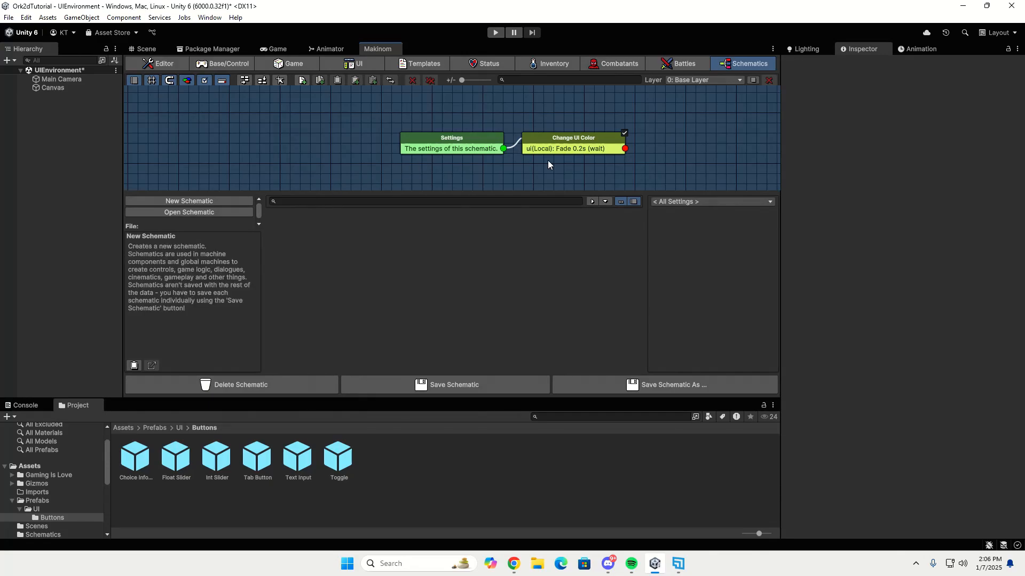
Set the alpha of the Change UI Color node's start color to 255
{"action": "left_click", "coordinate": [572, 142]}
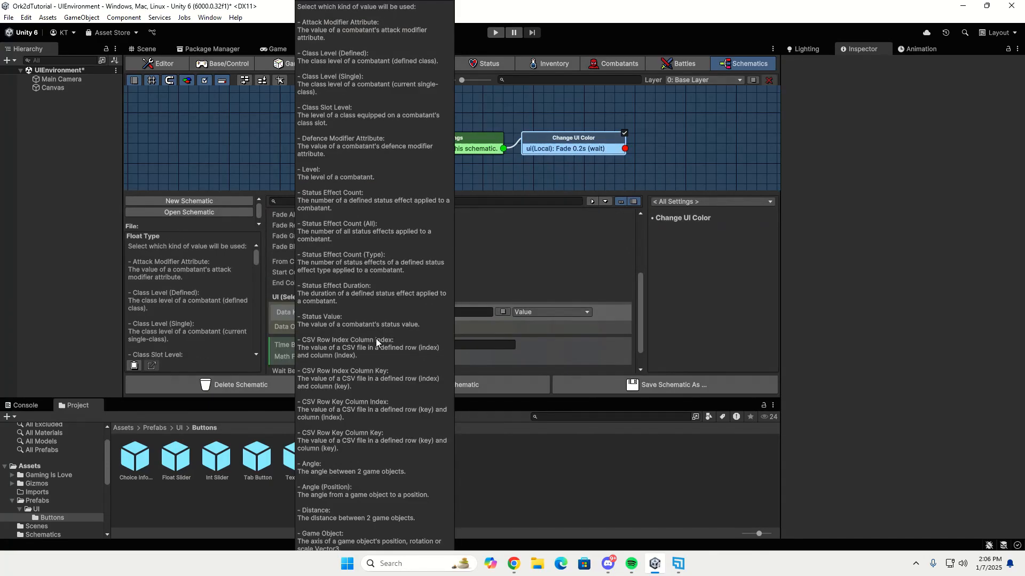
{"action": "scroll", "coordinate": [376, 338], "scroll_direction": "down", "scroll_amount": 5}
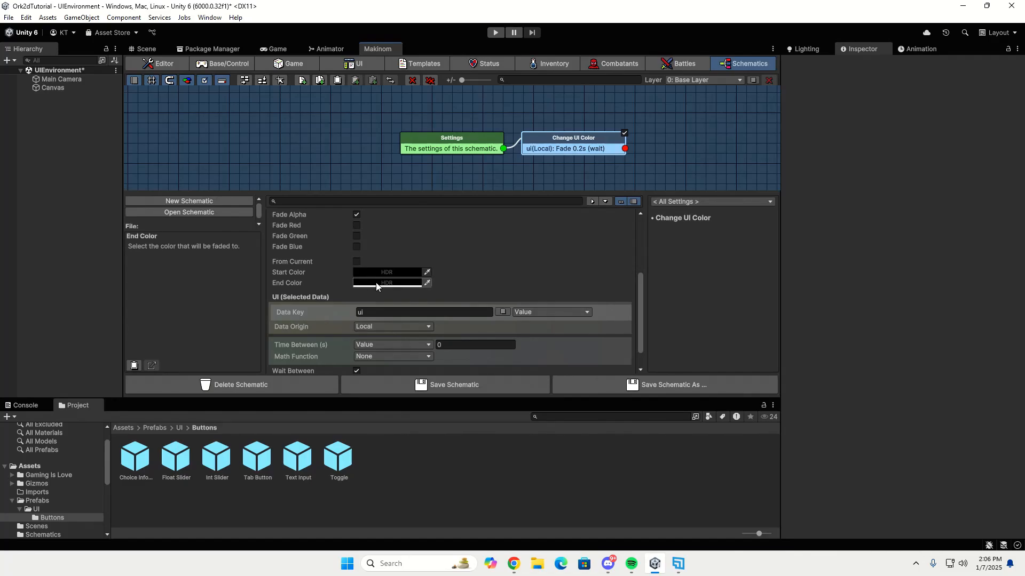
{"action": "left_click", "coordinate": [386, 273]}
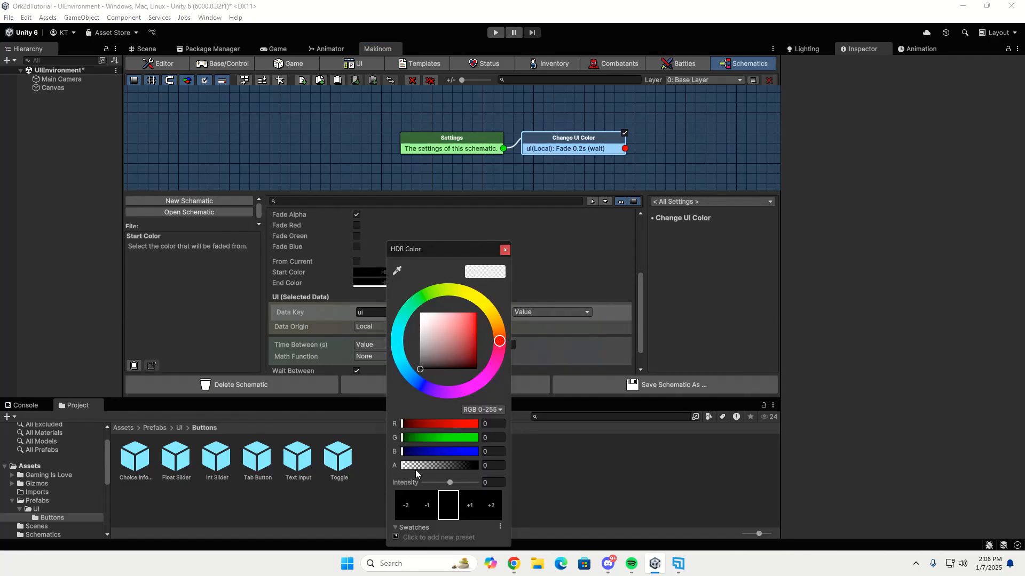
{"action": "left_click_drag", "start_coordinate": [406, 465], "coordinate": [496, 467]}
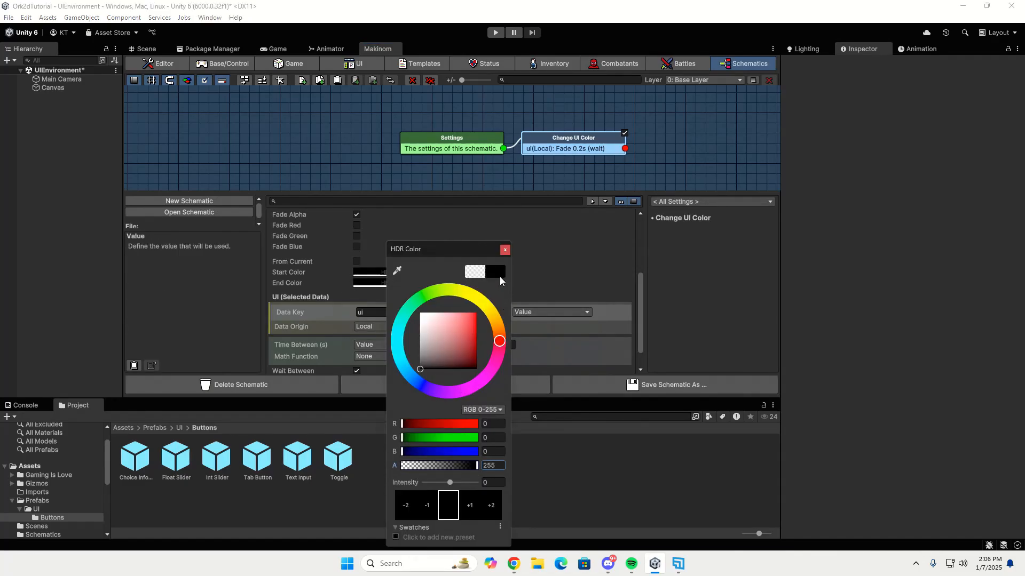
{"action": "left_click", "coordinate": [505, 249]}
Set the alpha of the Change UI Color node's end color to 0
{"action": "left_click", "coordinate": [405, 283]}
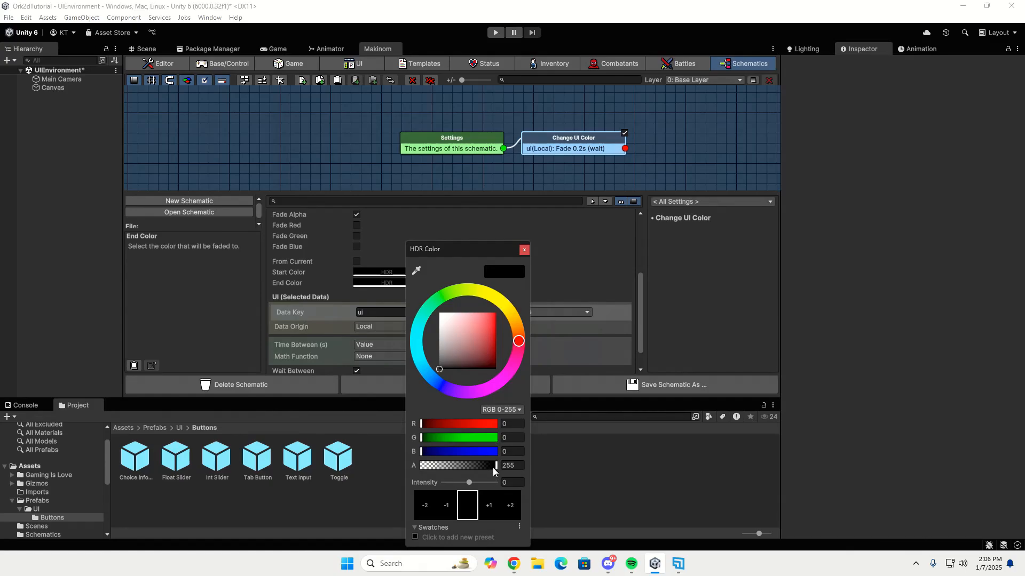
{"action": "left_click", "coordinate": [511, 466]}
{"action": "type", "text": "0"}
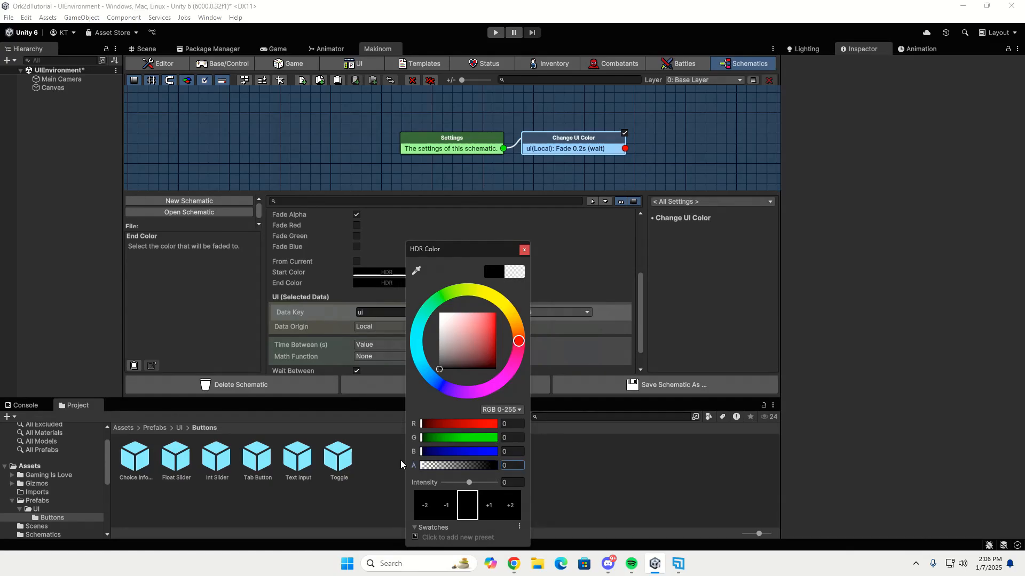
{"action": "left_click", "coordinate": [524, 250]}
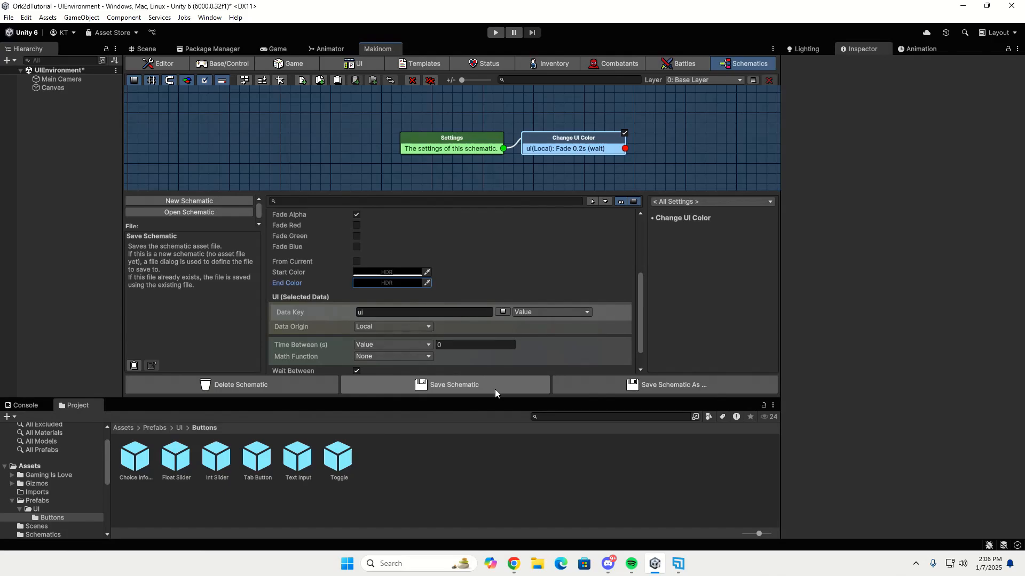
Save the modified schematic as a new file named UiFadeOut in the project's Schematics folder
{"action": "left_click", "coordinate": [594, 381]}
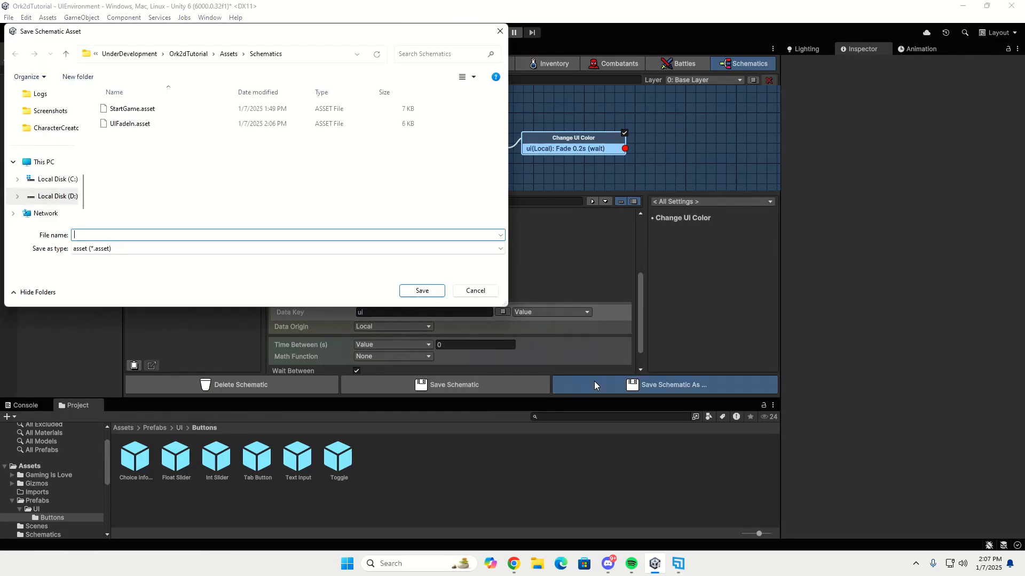
{"action": "type", "text": "U"}
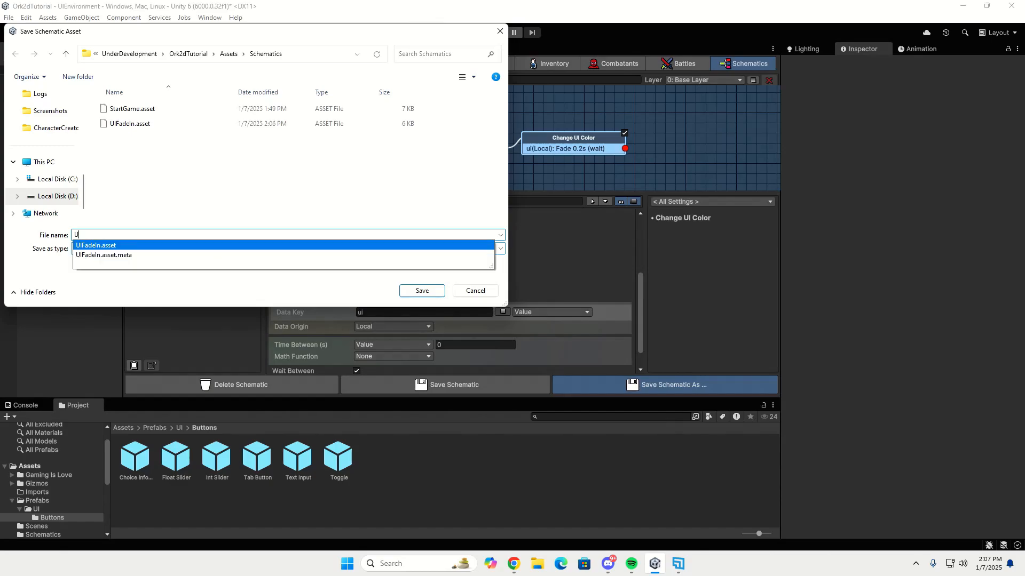
{"action": "type", "text": "iFadeOut"}
{"action": "key", "text": "Return"}
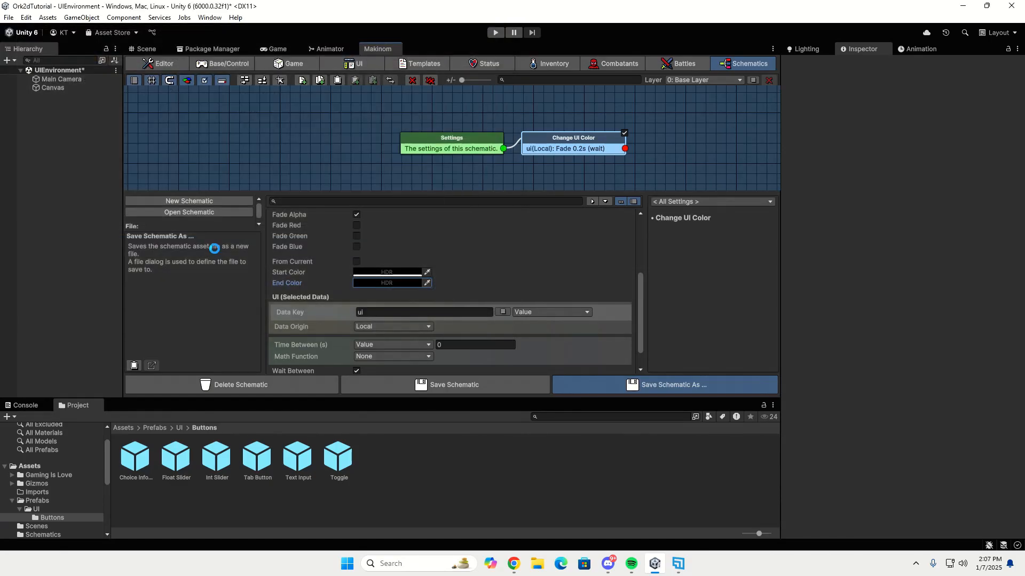